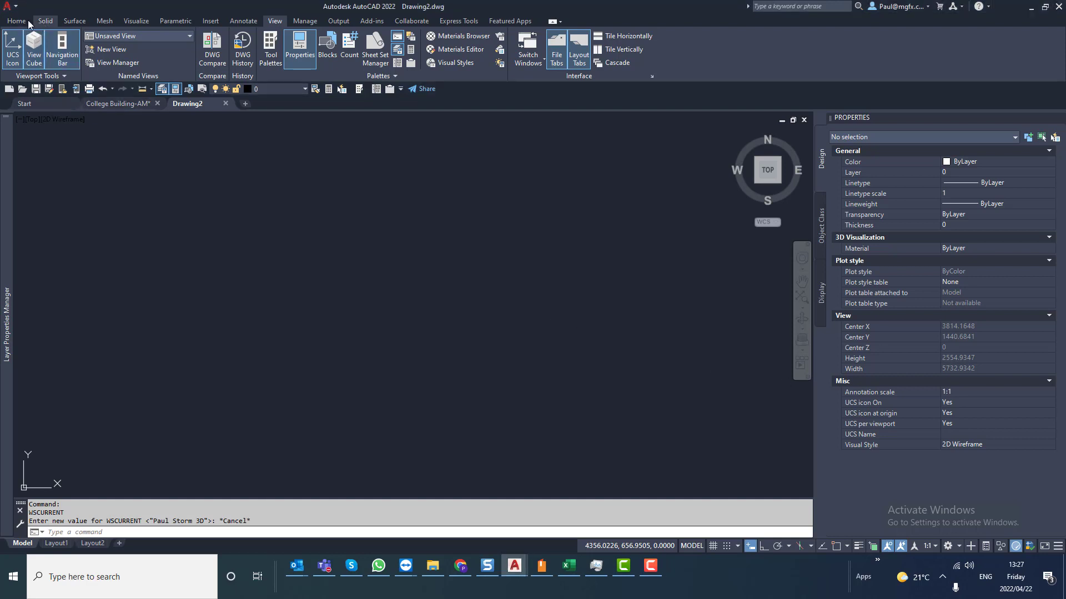
Step: Draw a 100 by 100 rectangle with its first corner at the origin 0,0
{"action": "left_click", "coordinate": [46, 21]}
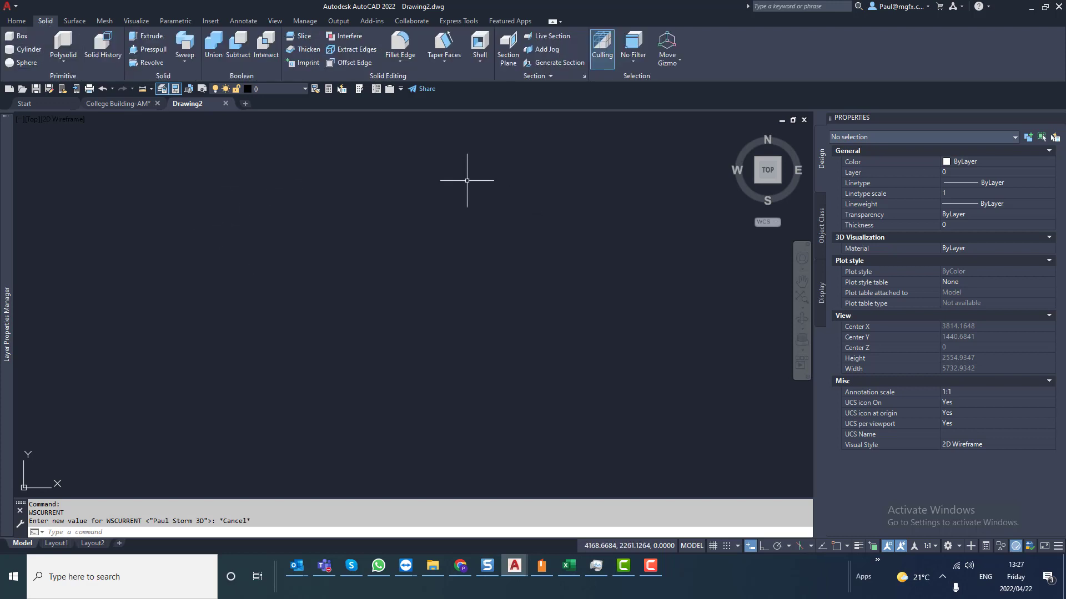
{"action": "left_click", "coordinate": [16, 22]}
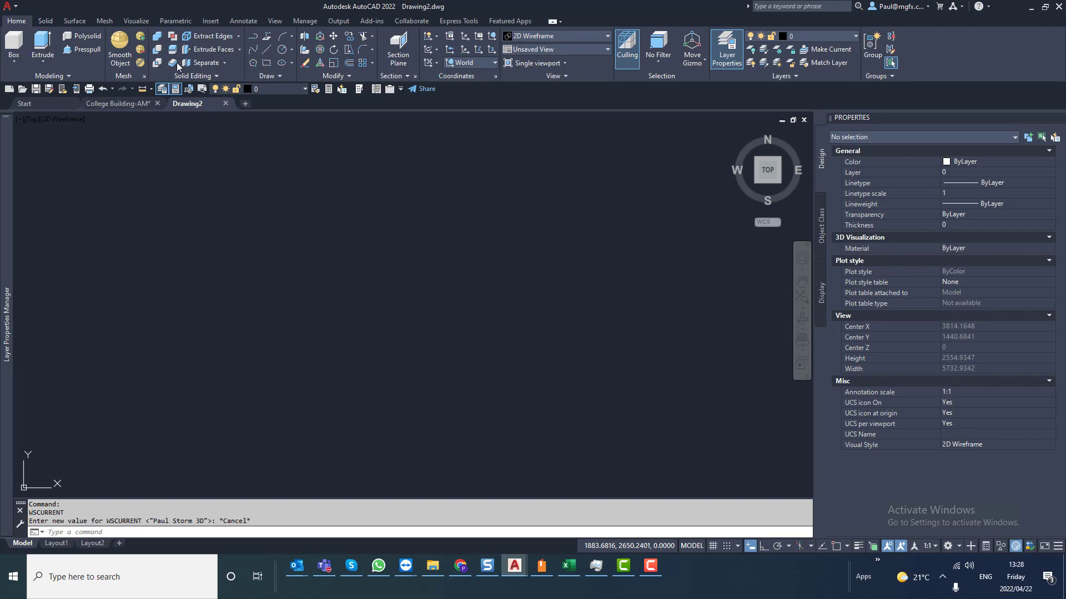
{"action": "left_click", "coordinate": [267, 64]}
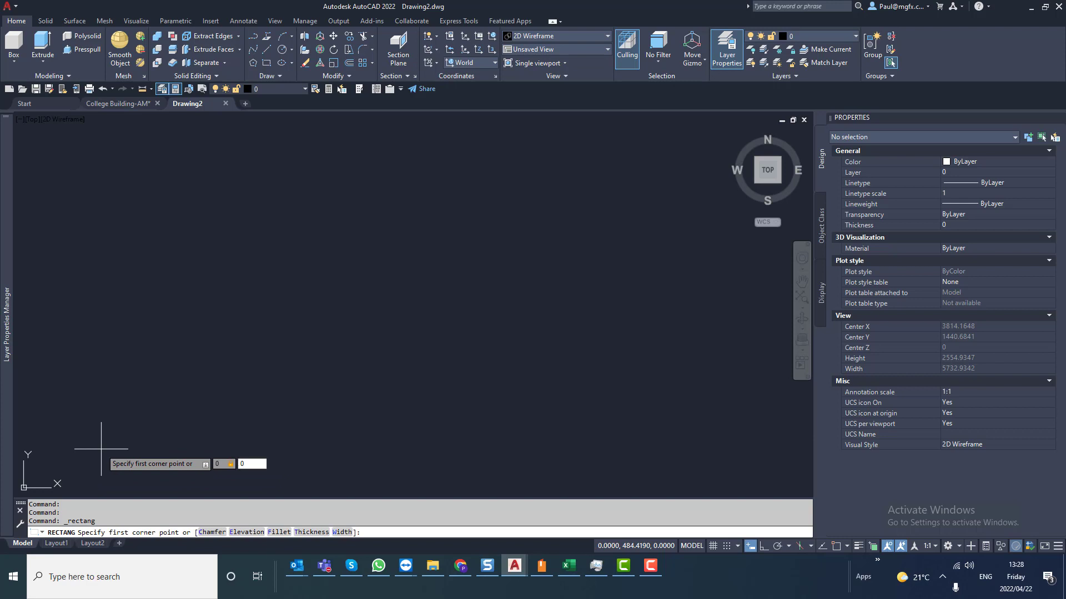
{"action": "key", "text": "Return"}
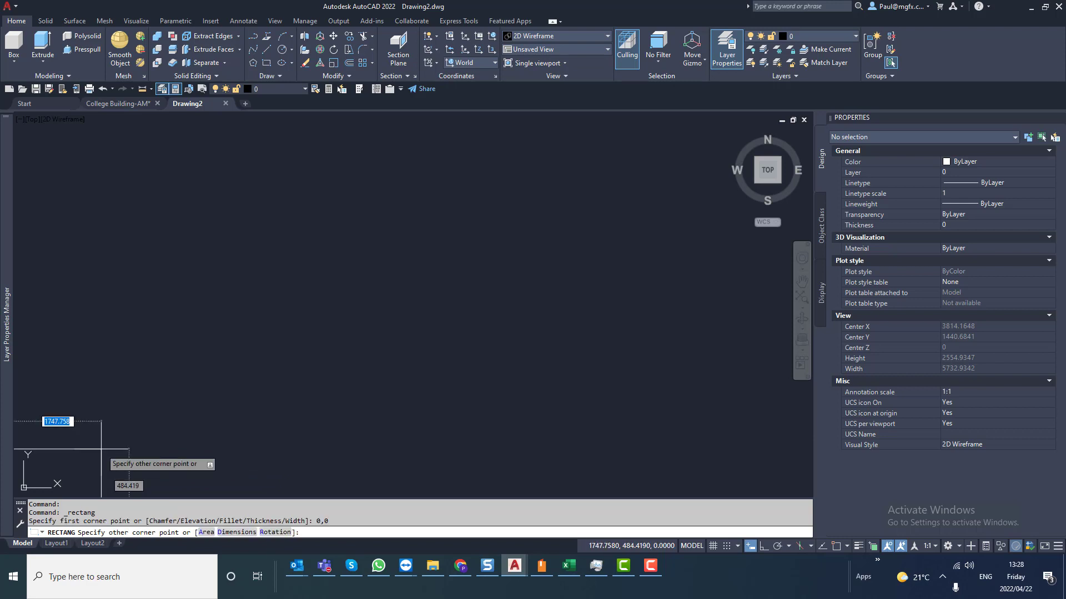
{"action": "key", "text": "Tab"}
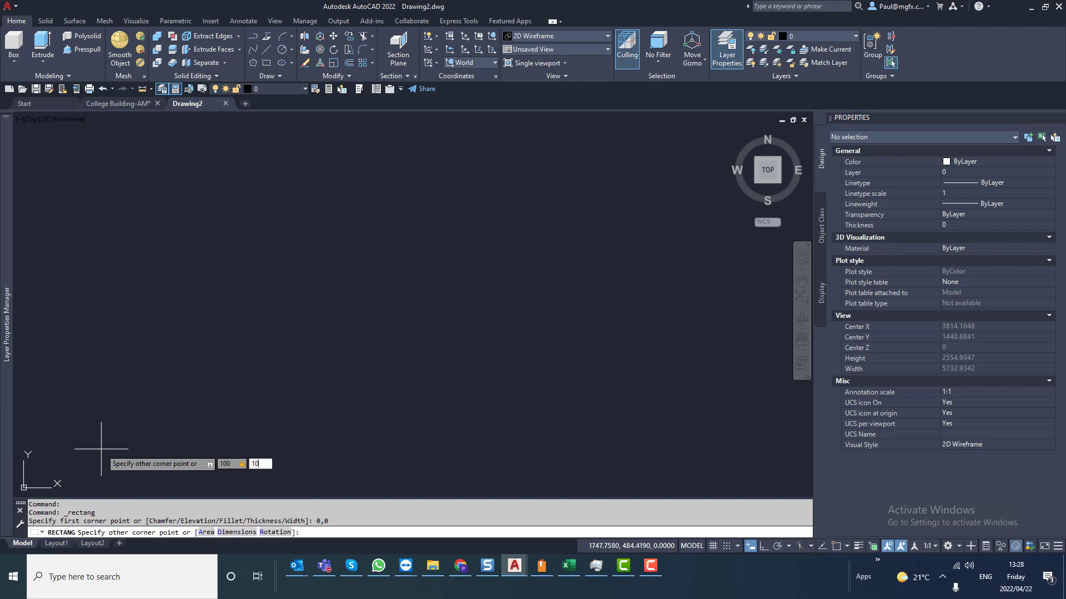
{"action": "key", "text": "Return"}
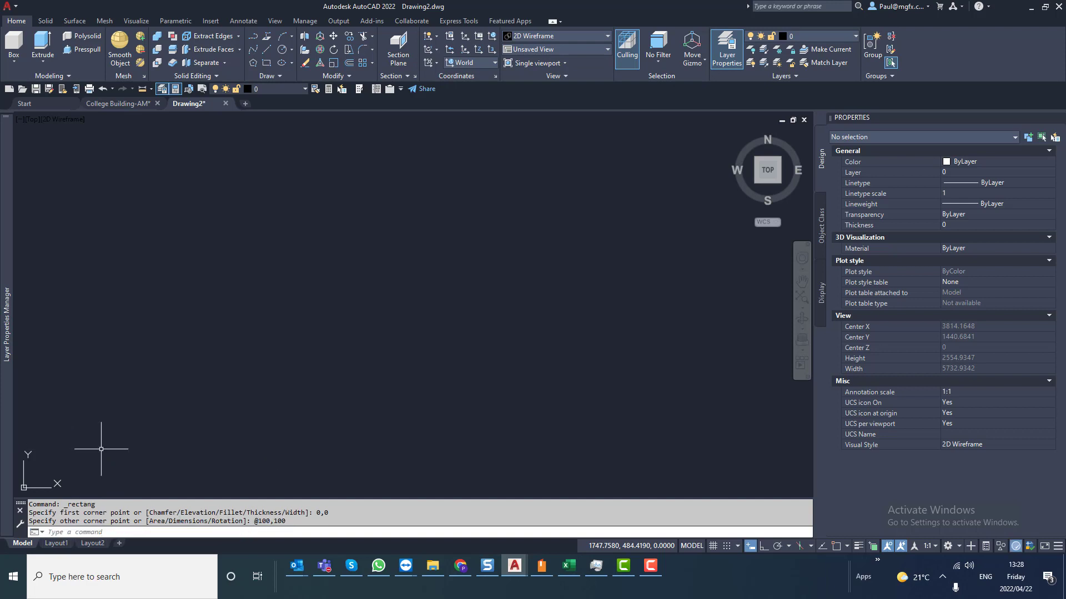
Step: Draw a radius 10 circle centred in the square, midway between two diagonally opposite corners, with object snap on
{"action": "type", "text": "z"}
{"action": "key", "text": "Return"}
{"action": "type", "text": "e"}
{"action": "key", "text": "Return"}
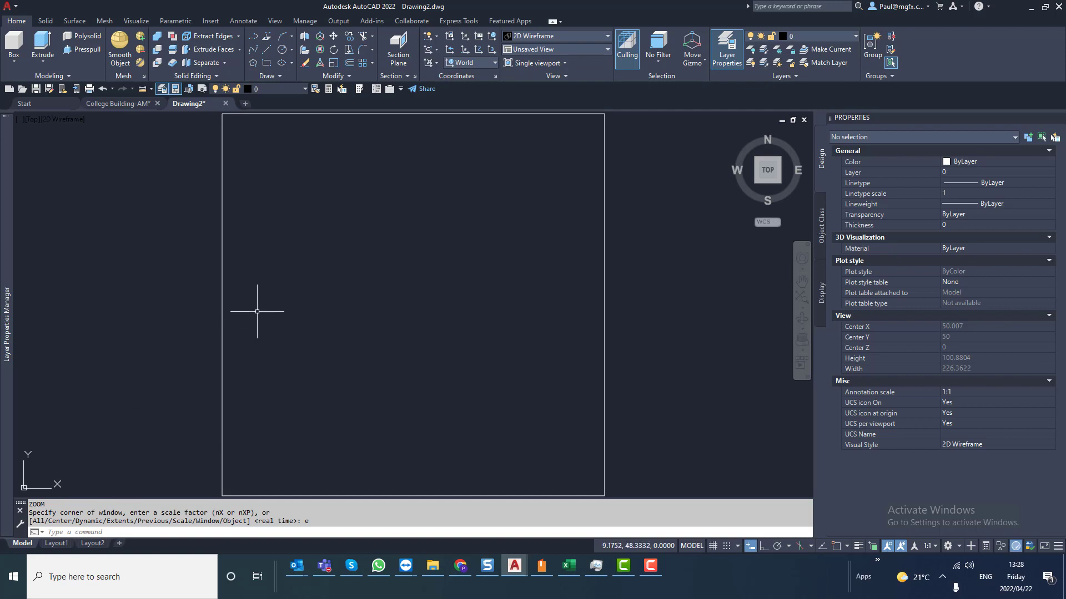
{"action": "scroll", "coordinate": [350, 305], "scroll_direction": "down", "scroll_amount": 6}
{"action": "scroll", "coordinate": [363, 337], "scroll_direction": "up", "scroll_amount": 4}
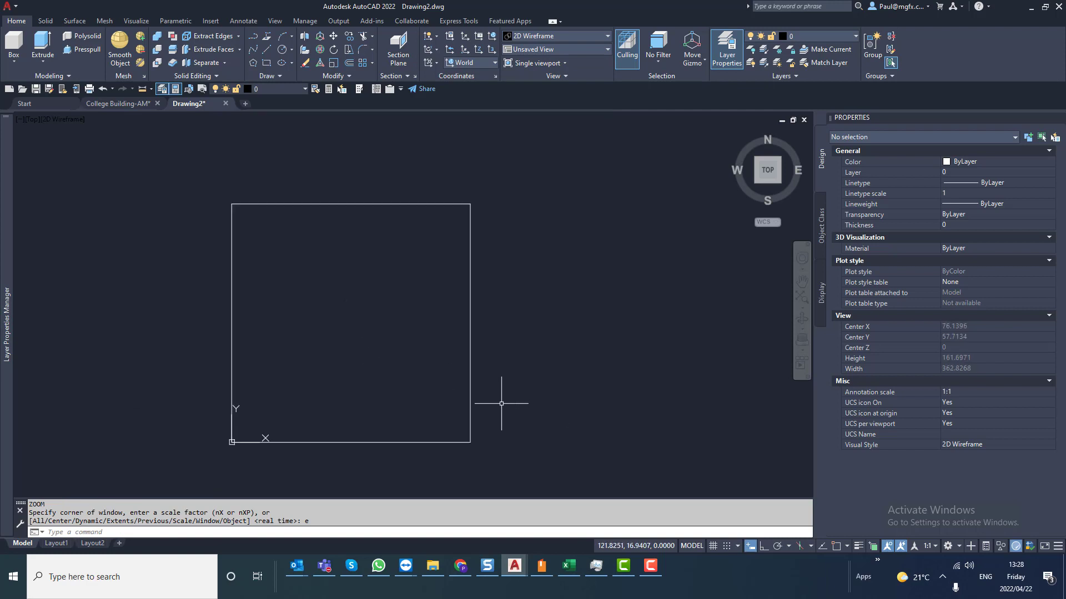
{"action": "type", "text": "c"}
{"action": "key", "text": "Return"}
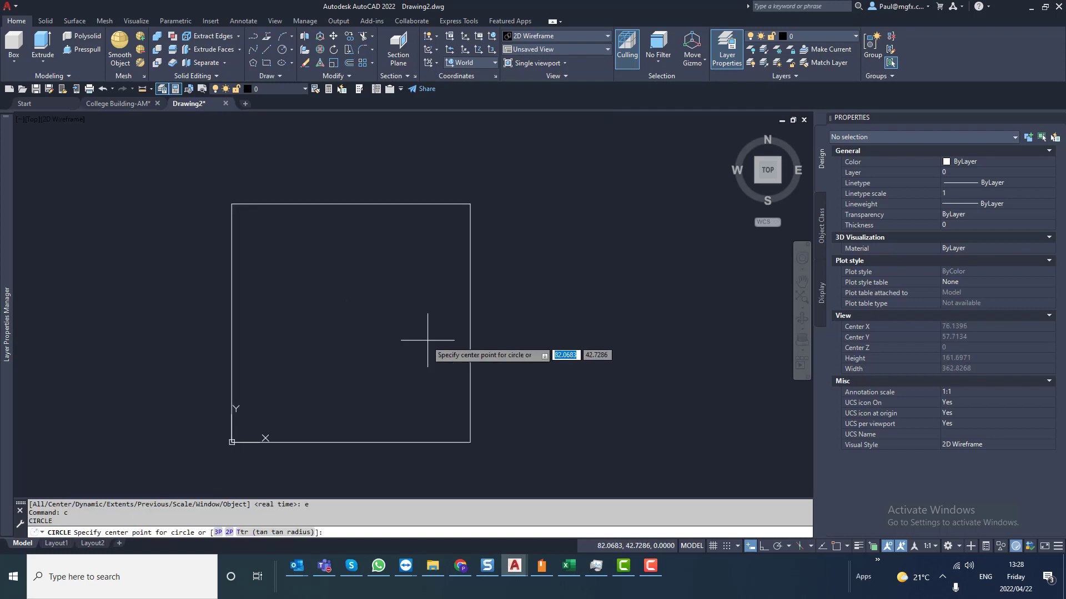
{"action": "right_click", "coordinate": [411, 363], "text": "shift"}
{"action": "left_click", "coordinate": [471, 118]}
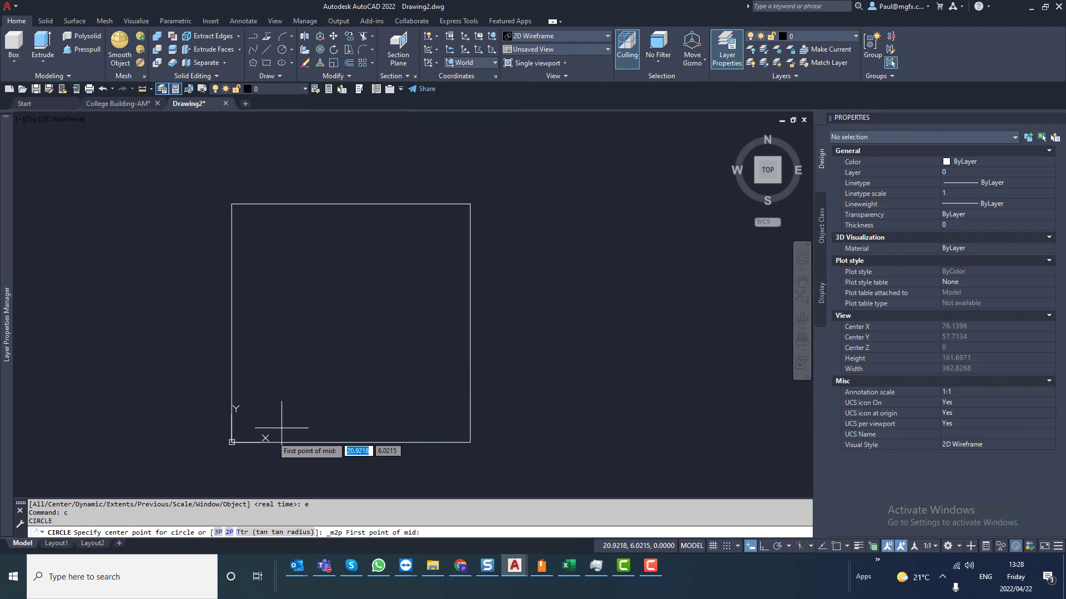
{"action": "right_click", "coordinate": [232, 442], "text": "shift"}
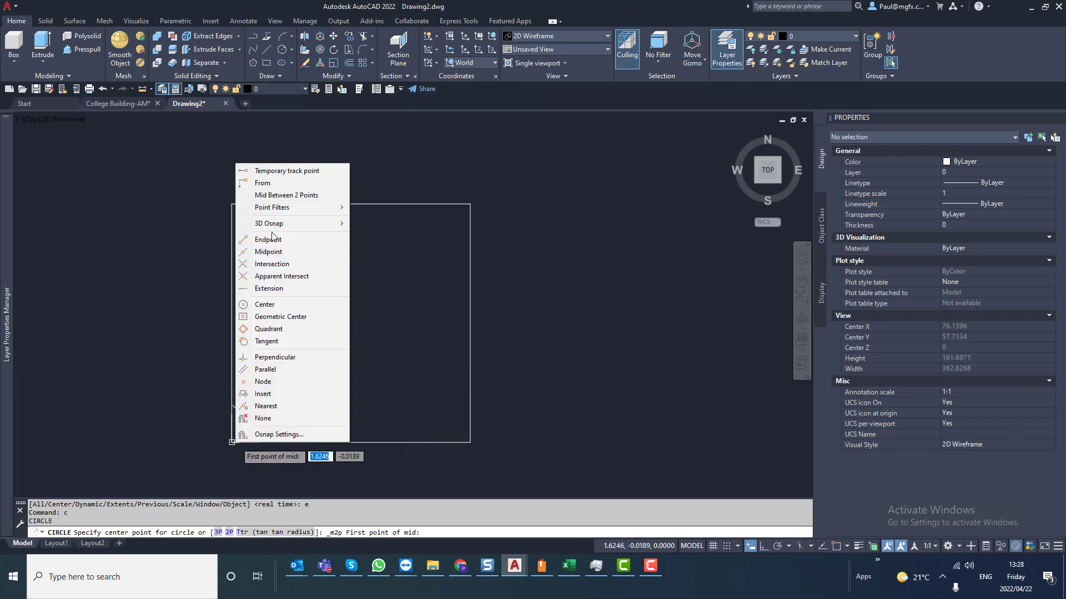
{"action": "left_click", "coordinate": [836, 546]}
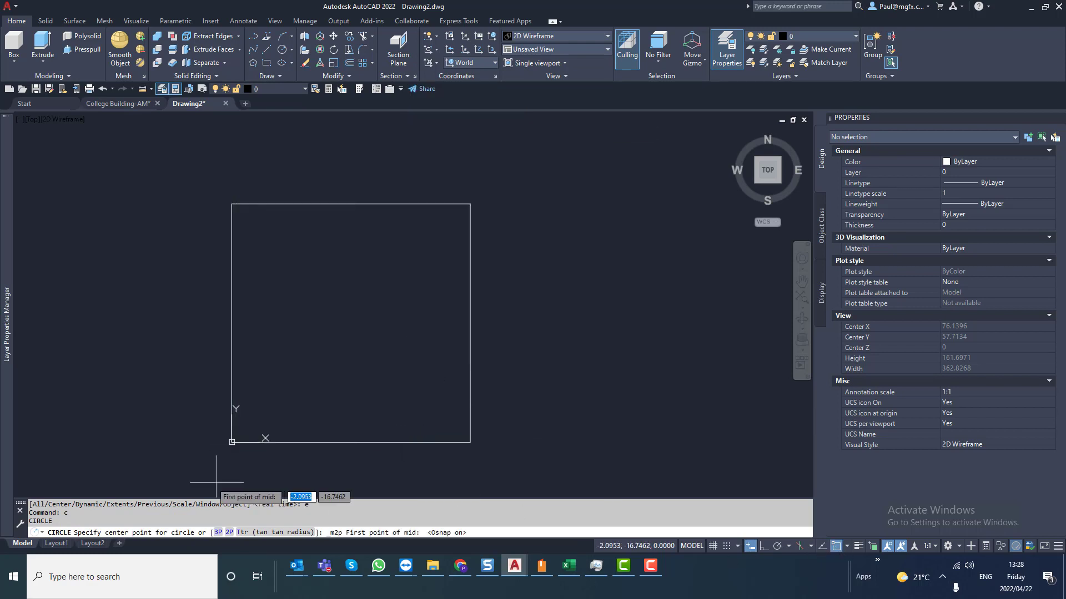
{"action": "left_click", "coordinate": [232, 442]}
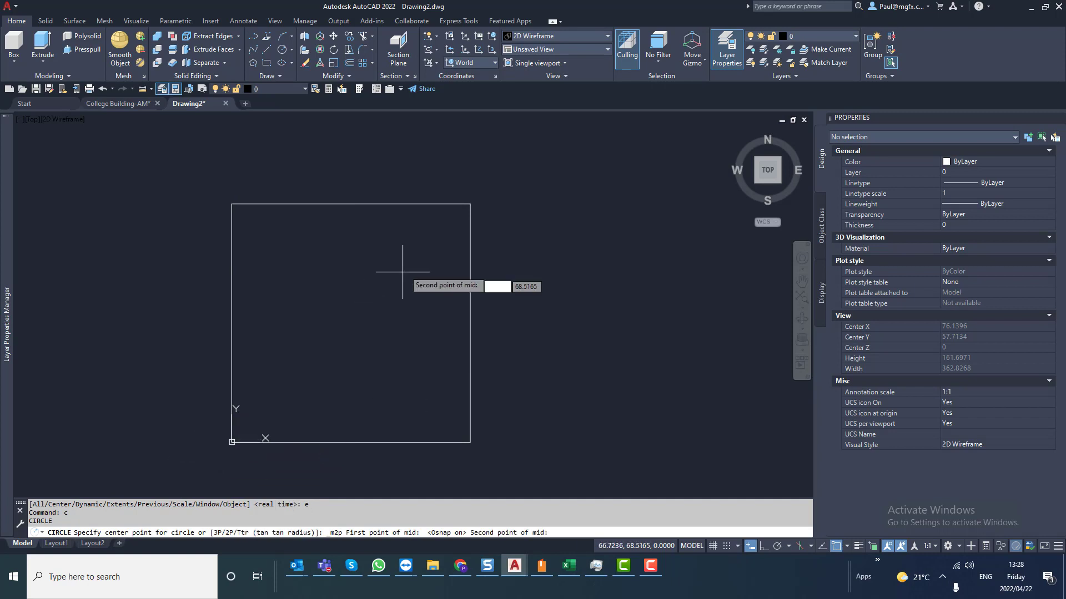
{"action": "left_click", "coordinate": [469, 206]}
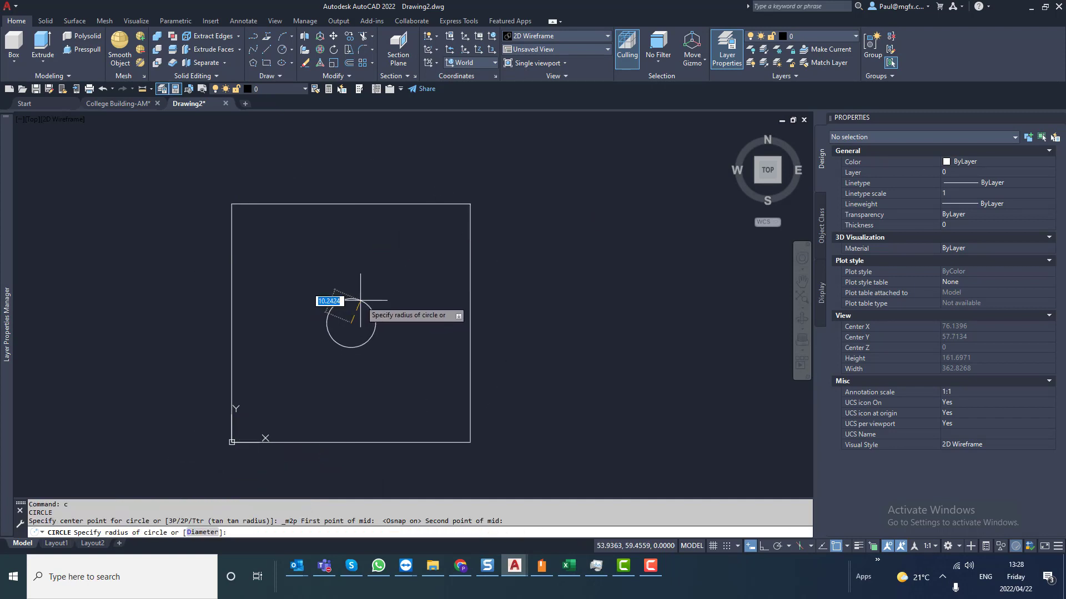
{"action": "key", "text": "Return"}
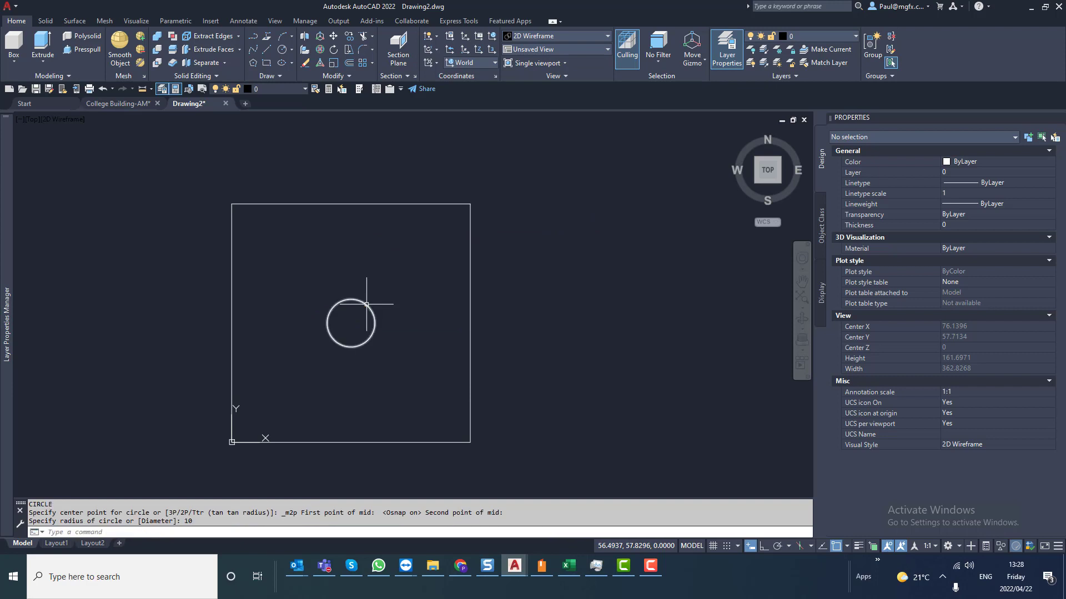
Step: Presspull the area between the square and the circle to a height of 20
{"action": "scroll", "coordinate": [452, 319], "scroll_direction": "down", "scroll_amount": 1}
{"action": "scroll", "coordinate": [423, 317], "scroll_direction": "up", "scroll_amount": 3}
{"action": "scroll", "coordinate": [419, 324], "scroll_direction": "down", "scroll_amount": 2}
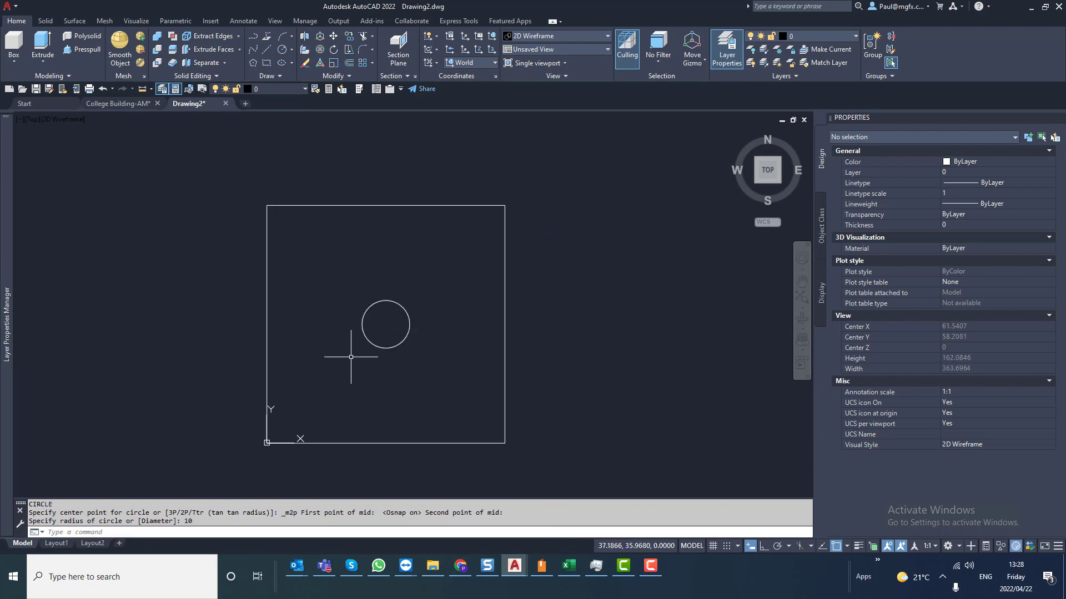
{"action": "mouse_move", "coordinate": [351, 357]}
{"action": "middle_mouse_down", "text": "shift"}
{"action": "mouse_move", "coordinate": [409, 302]}
{"action": "mouse_move", "coordinate": [405, 242]}
{"action": "middle_mouse_up", "text": "shift"}
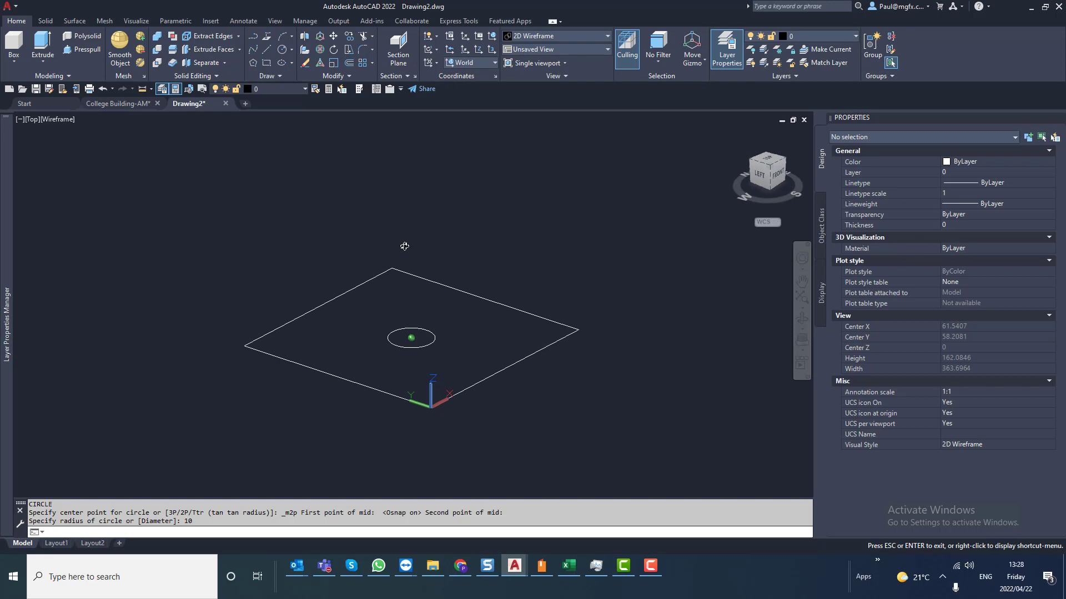
{"action": "left_click", "coordinate": [86, 51]}
{"action": "left_click", "coordinate": [388, 305]}
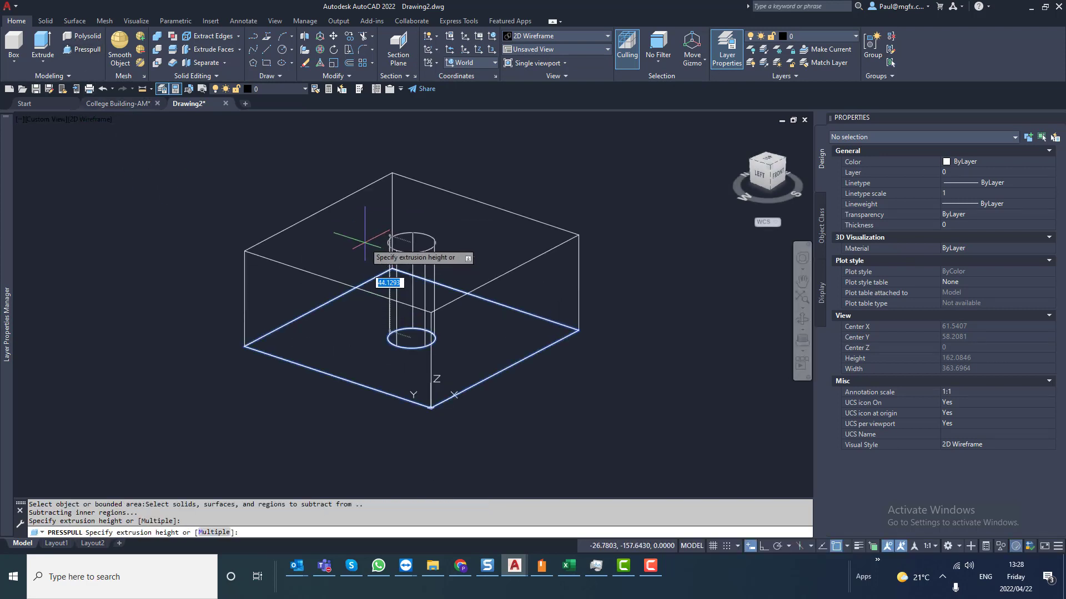
{"action": "type", "text": "20"}
{"action": "key", "text": "Return"}
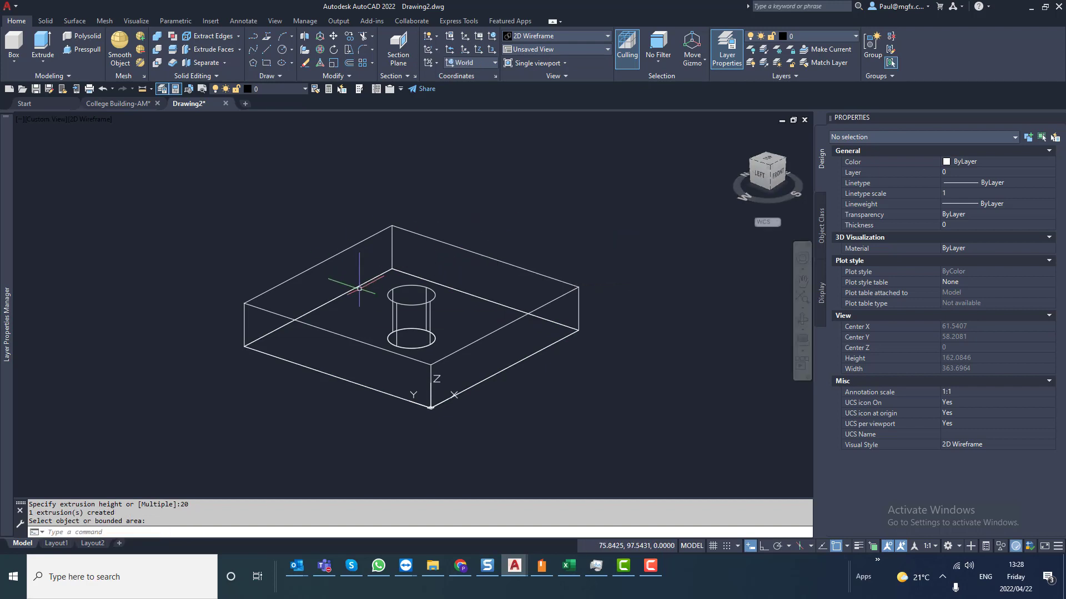
Step: Set the visual style to X-Ray and inspect the hole through the block from several angles
{"action": "left_click", "coordinate": [98, 126]}
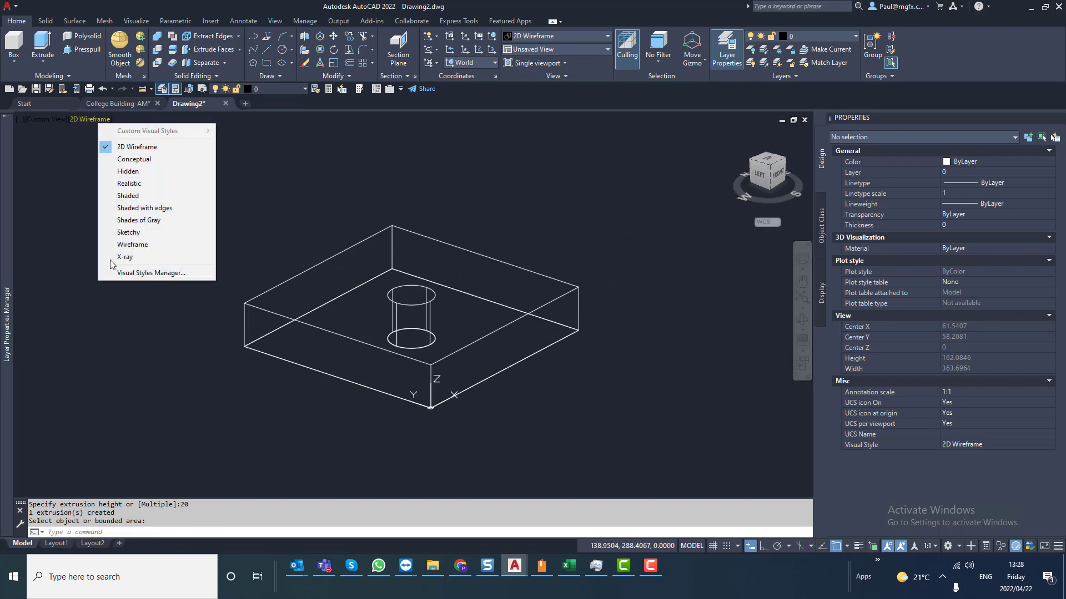
{"action": "left_click", "coordinate": [133, 257]}
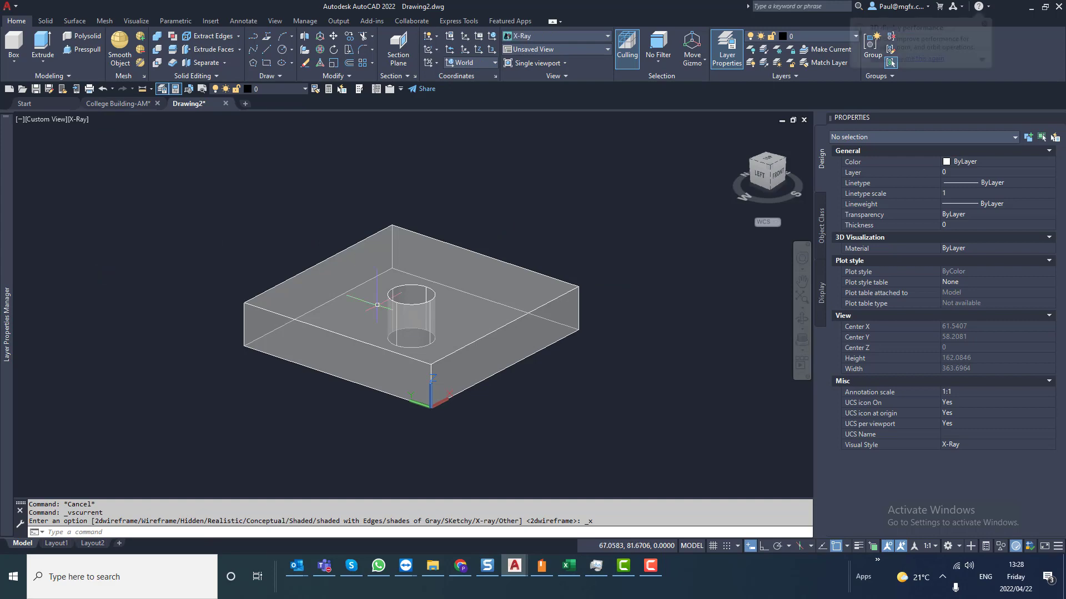
{"action": "scroll", "coordinate": [456, 295], "scroll_direction": "up", "scroll_amount": 4}
{"action": "middle_click_drag", "start_coordinate": [452, 295], "coordinate": [333, 422], "text": "shift"}
{"action": "scroll", "coordinate": [386, 320], "scroll_direction": "down", "scroll_amount": 5}
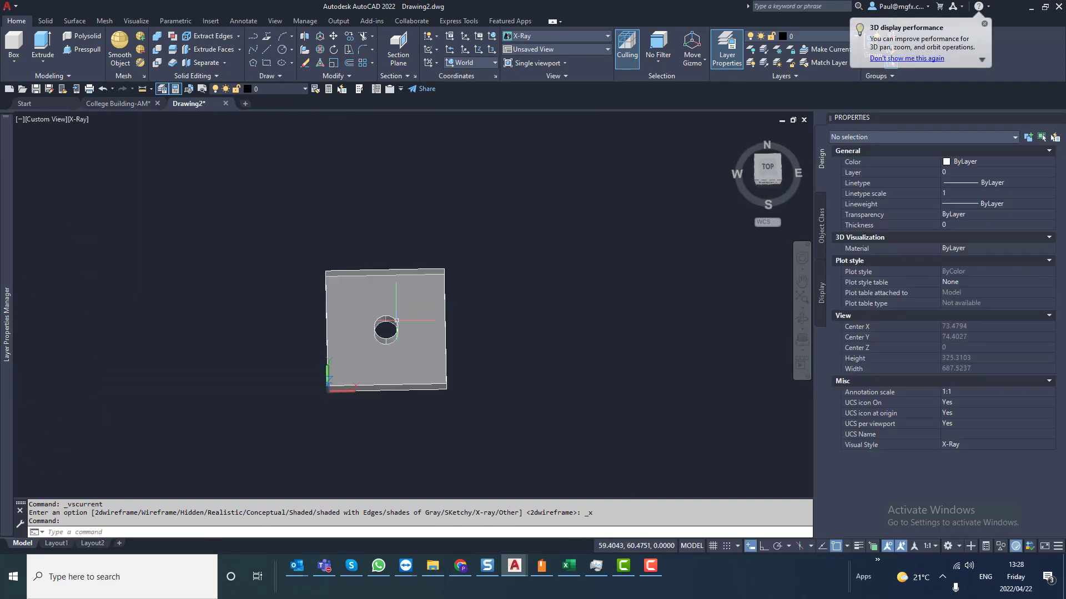
{"action": "middle_click_drag", "start_coordinate": [386, 319], "coordinate": [343, 332], "text": "shift"}
{"action": "scroll", "coordinate": [388, 337], "scroll_direction": "up", "scroll_amount": 3}
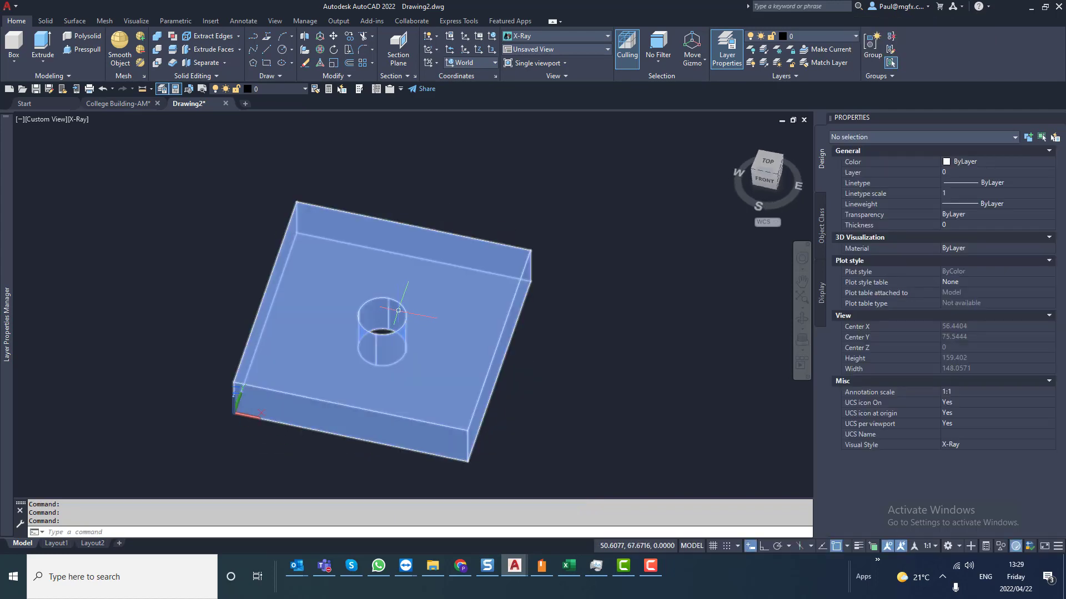
{"action": "middle_click_drag", "start_coordinate": [397, 308], "coordinate": [361, 307], "text": "shift"}
{"action": "scroll", "coordinate": [348, 318], "scroll_direction": "up", "scroll_amount": 2}
{"action": "scroll", "coordinate": [410, 325], "scroll_direction": "down", "scroll_amount": 3}
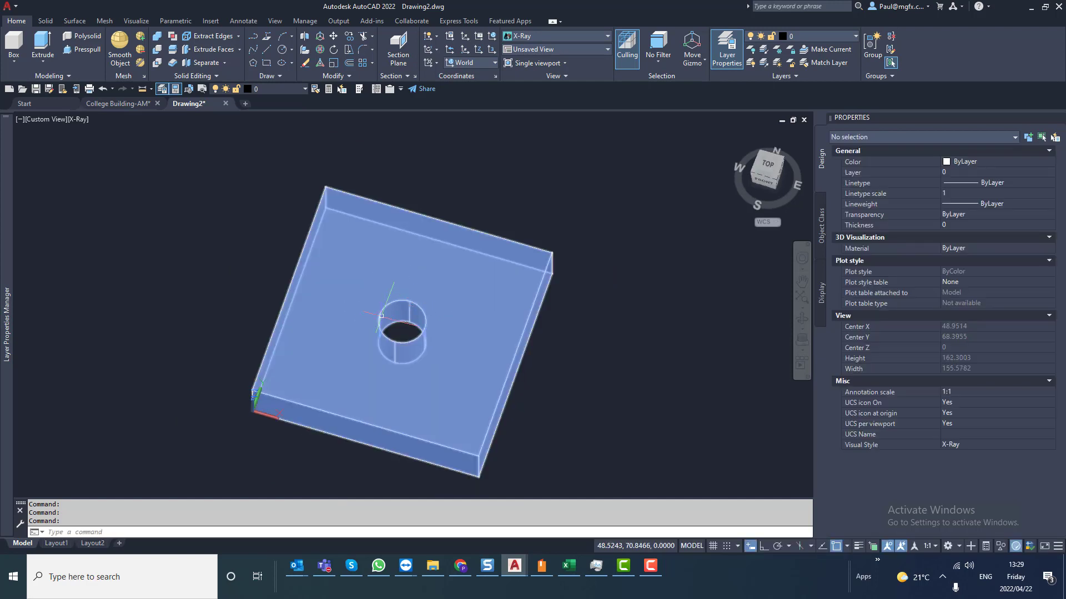
{"action": "scroll", "coordinate": [386, 301], "scroll_direction": "up", "scroll_amount": 2}
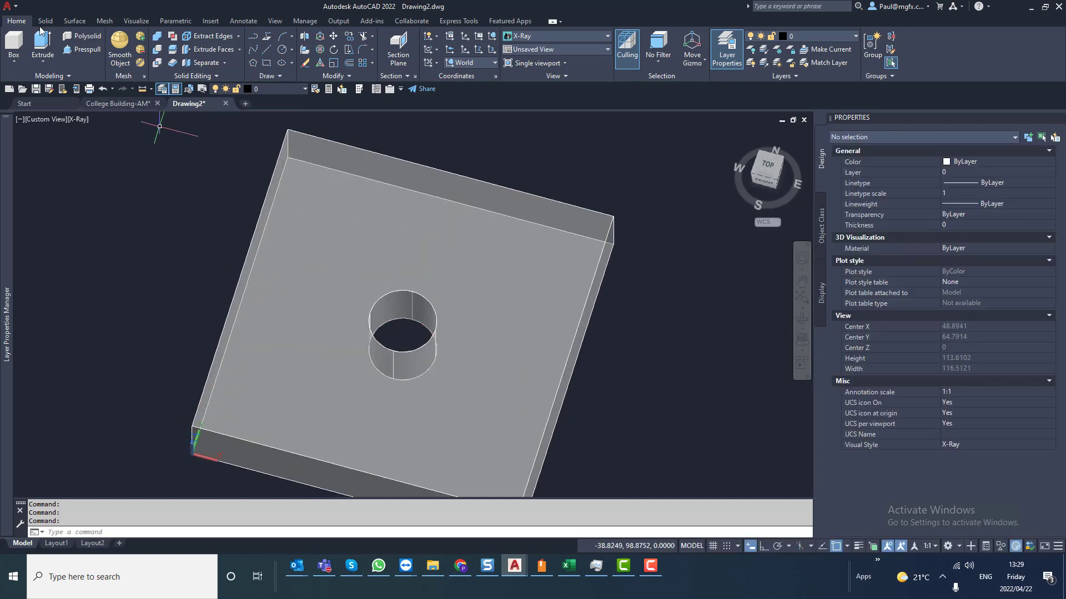
Step: Create a cylinder centred in the hole, matching the hole's radius and full depth
{"action": "left_click", "coordinate": [14, 62]}
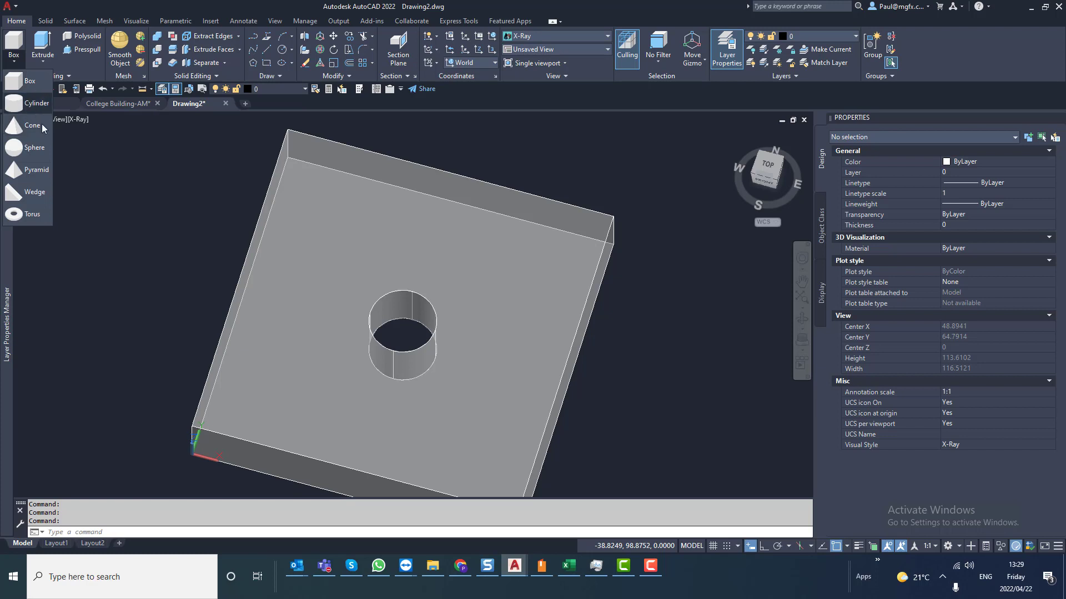
{"action": "left_click", "coordinate": [24, 99]}
{"action": "scroll", "coordinate": [422, 347], "scroll_direction": "up", "scroll_amount": 2}
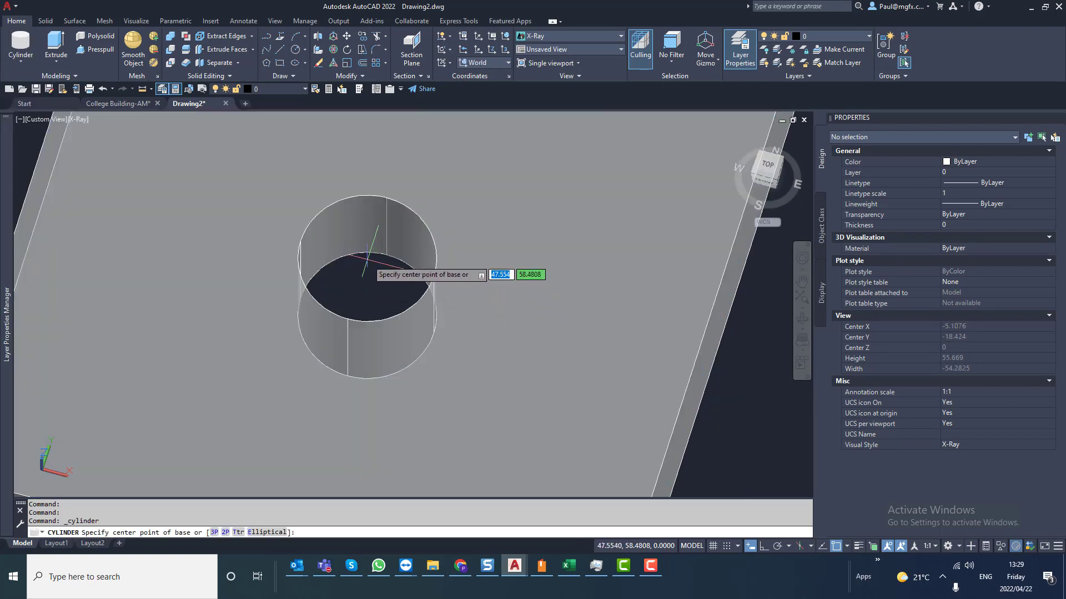
{"action": "left_click", "coordinate": [368, 314]}
{"action": "left_click", "coordinate": [387, 197]}
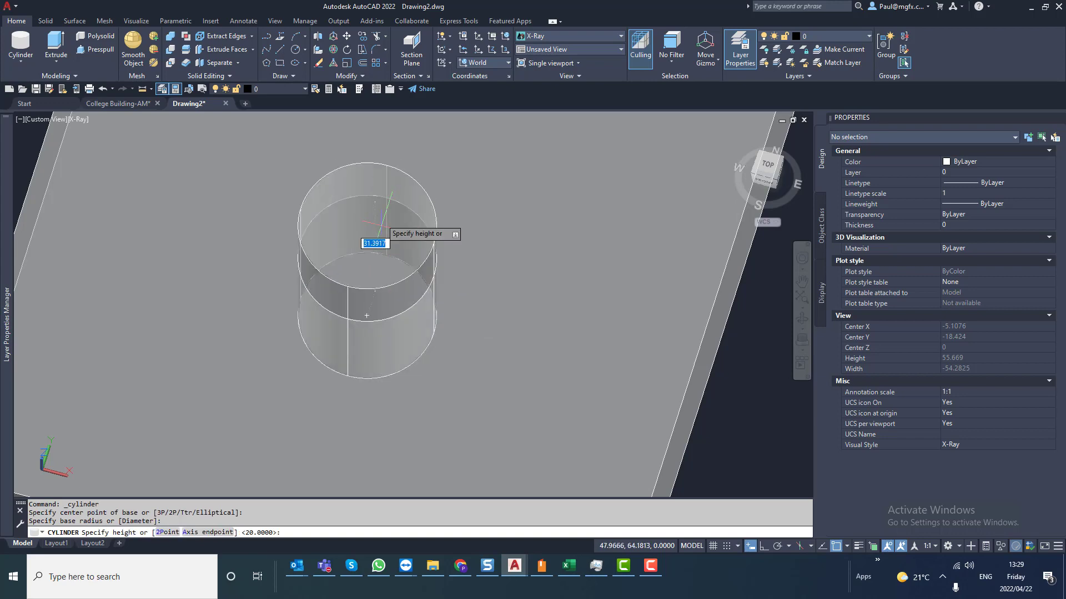
{"action": "left_click", "coordinate": [387, 198]}
{"action": "scroll", "coordinate": [383, 282], "scroll_direction": "down", "scroll_amount": 2}
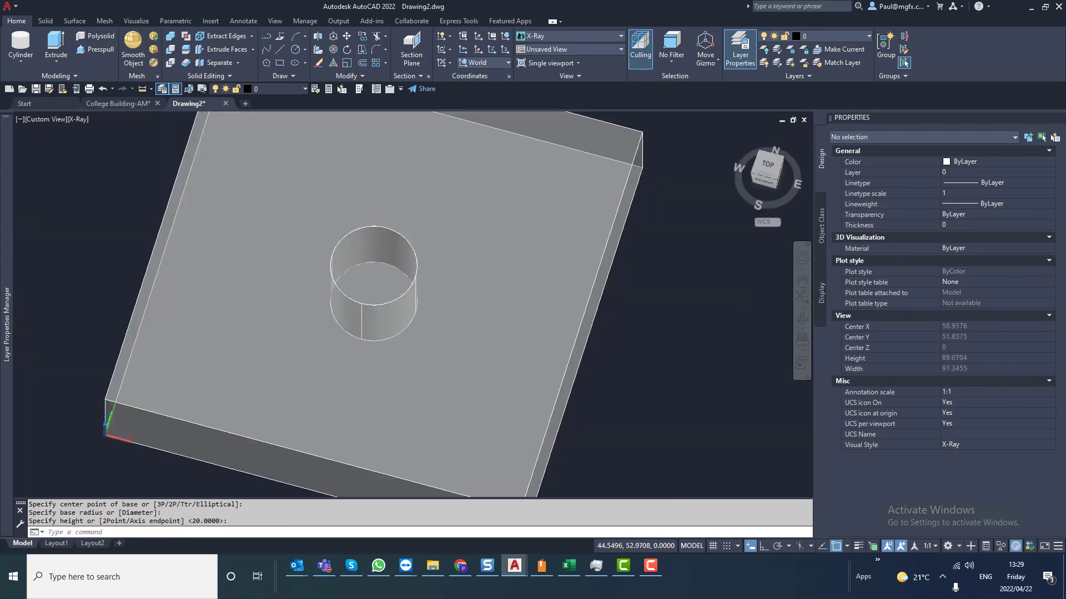
Step: In the top view with ortho on, copy the cylinder and its circle 10 units along positive X
{"action": "middle_click_drag", "start_coordinate": [361, 292], "coordinate": [374, 315], "text": "shift"}
{"action": "scroll", "coordinate": [372, 266], "scroll_direction": "down", "scroll_amount": 2}
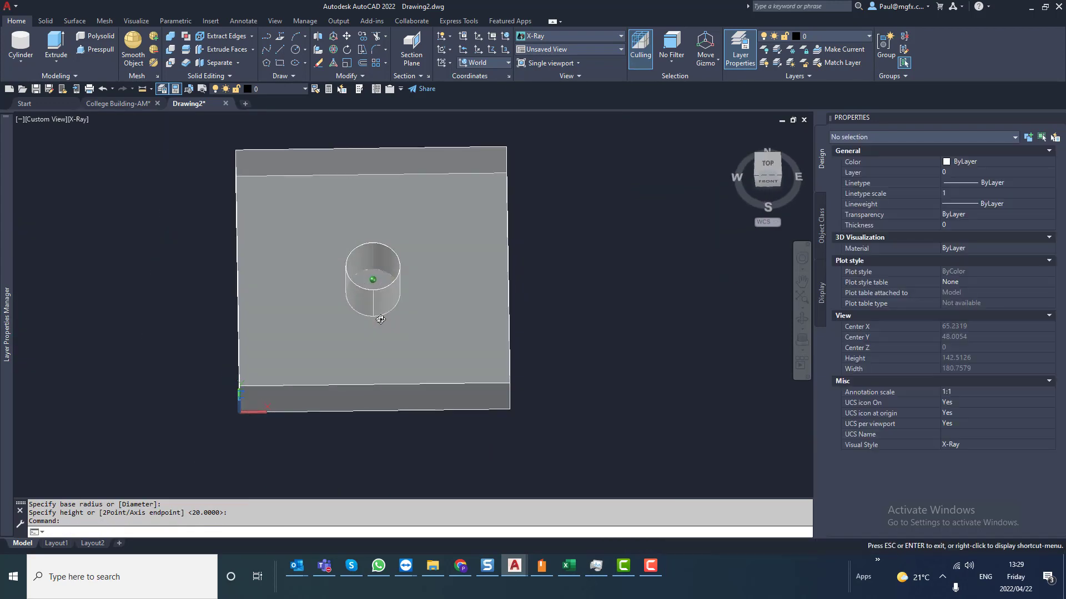
{"action": "left_click", "coordinate": [767, 166]}
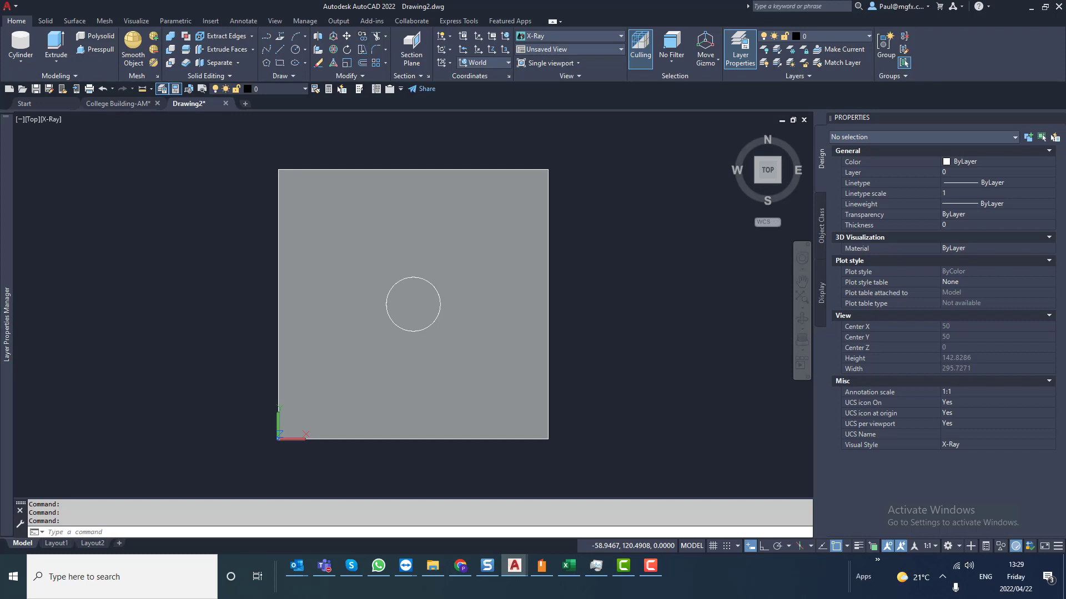
{"action": "left_click", "coordinate": [362, 36]}
{"action": "left_click", "coordinate": [341, 139]}
{"action": "left_click", "coordinate": [463, 453]}
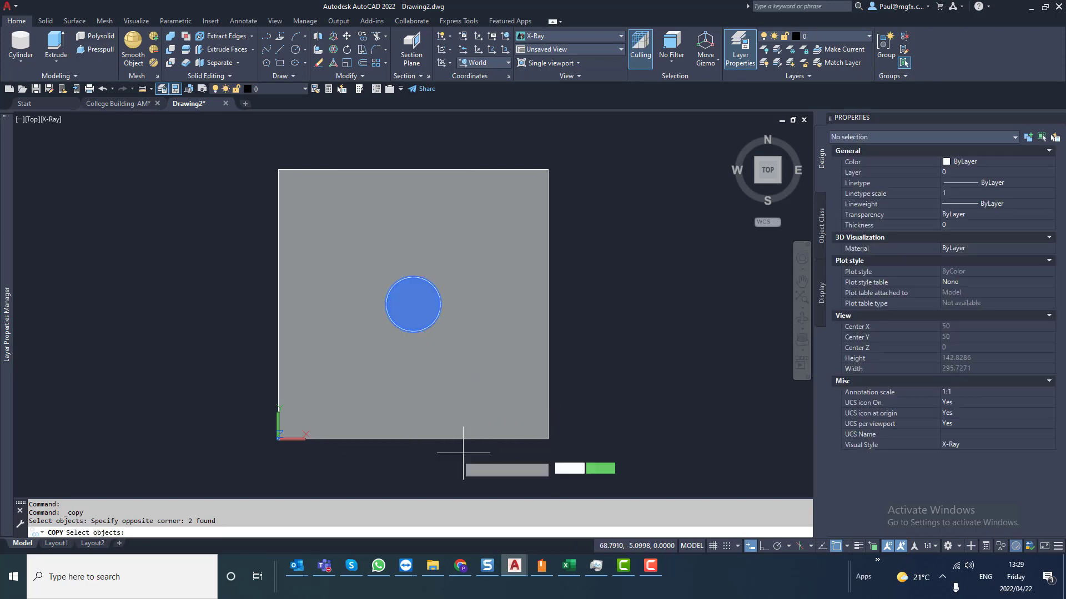
{"action": "key", "text": "Return"}
{"action": "left_click", "coordinate": [444, 459]}
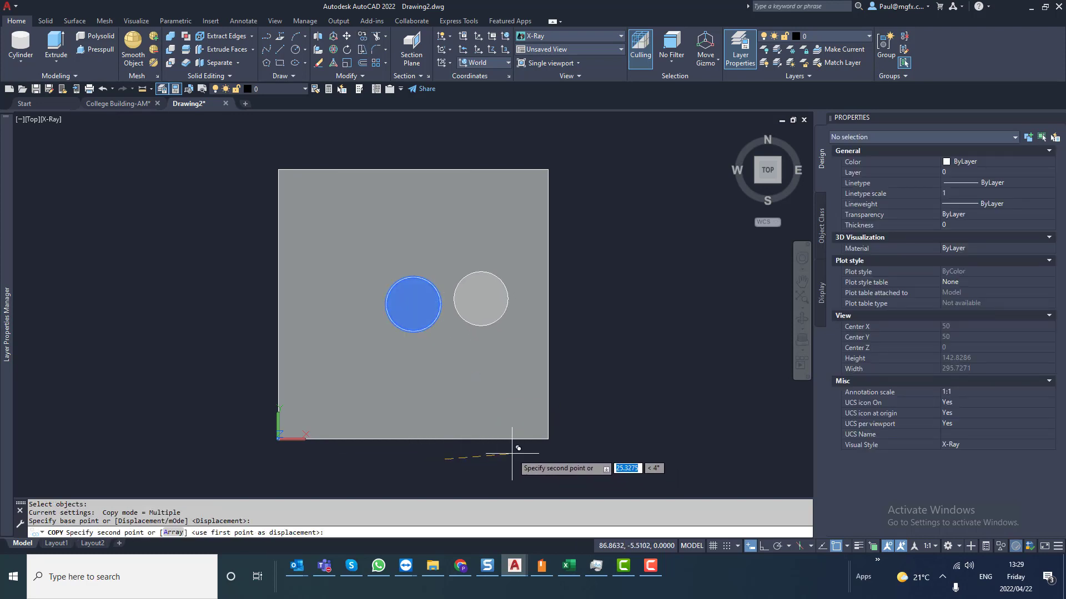
{"action": "key", "text": "F8"}
{"action": "type", "text": "10"}
{"action": "key", "text": "Return"}
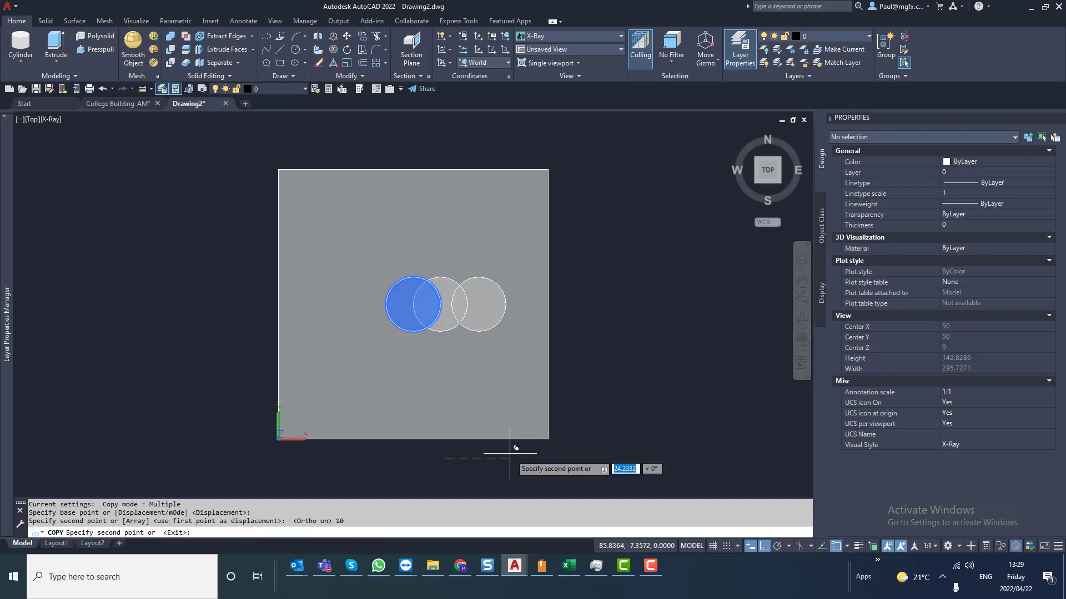
{"action": "key", "text": "Escape"}
{"action": "key", "text": "Escape"}
{"action": "key", "text": "Escape"}
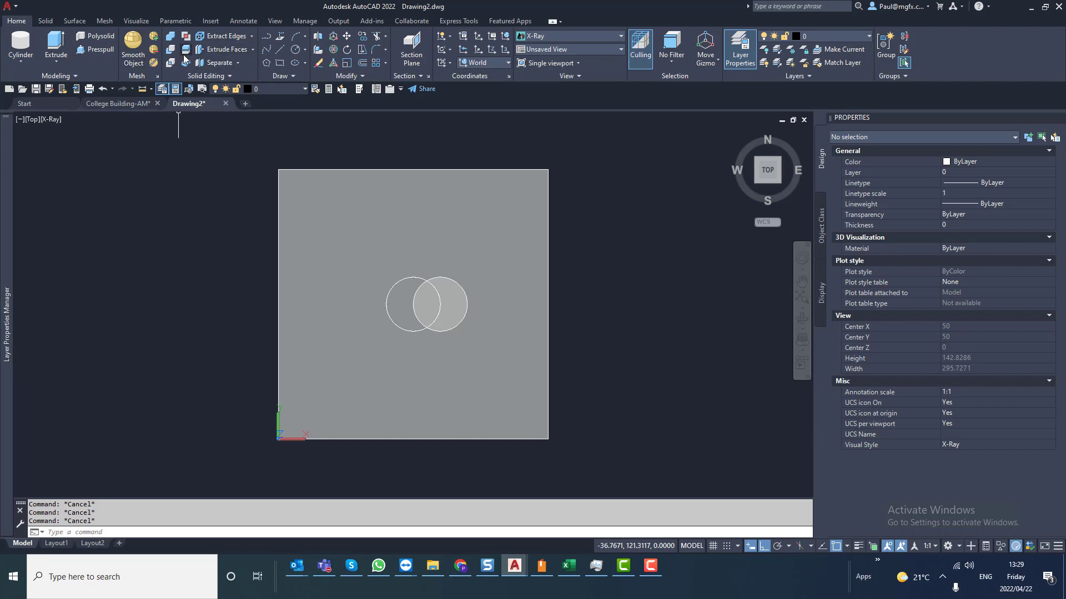
Step: Union the block with the cylinder that fills its central hole
{"action": "left_click", "coordinate": [170, 35]}
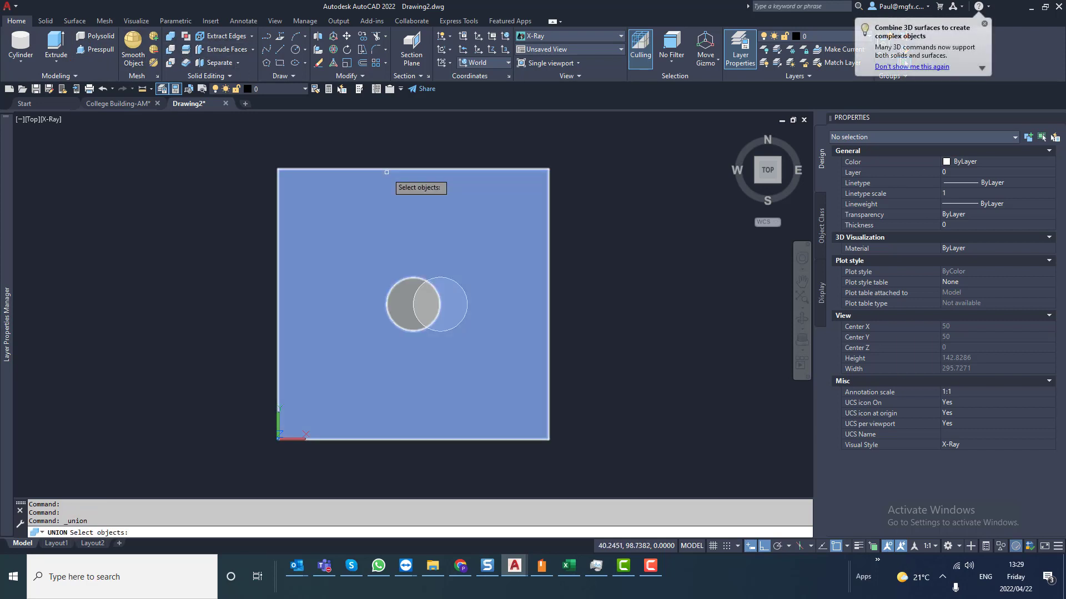
{"action": "left_click", "coordinate": [385, 170]}
{"action": "left_click", "coordinate": [399, 286]}
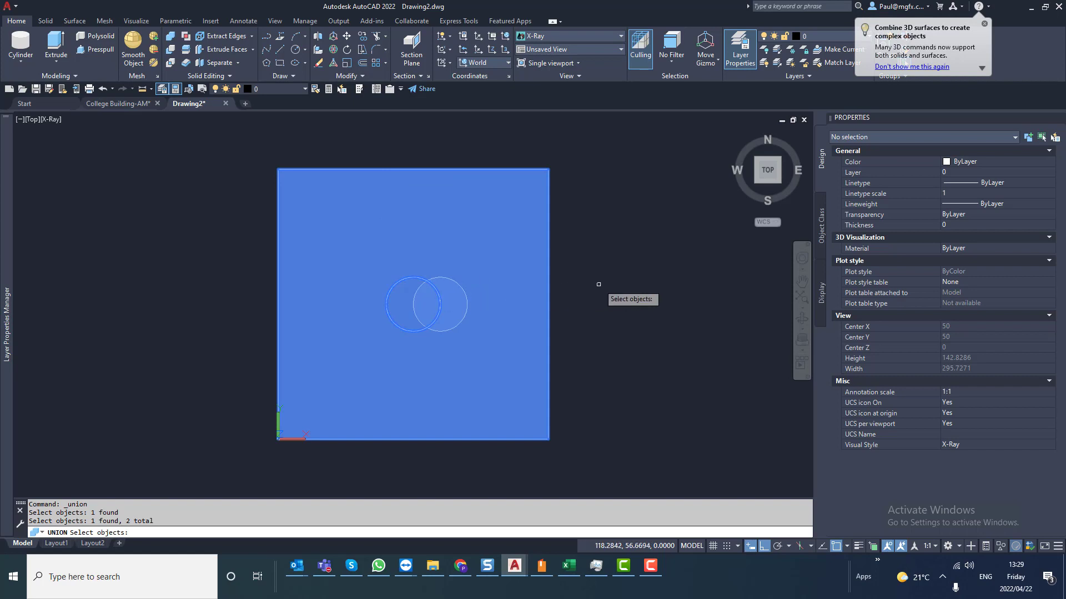
{"action": "key", "text": "Return"}
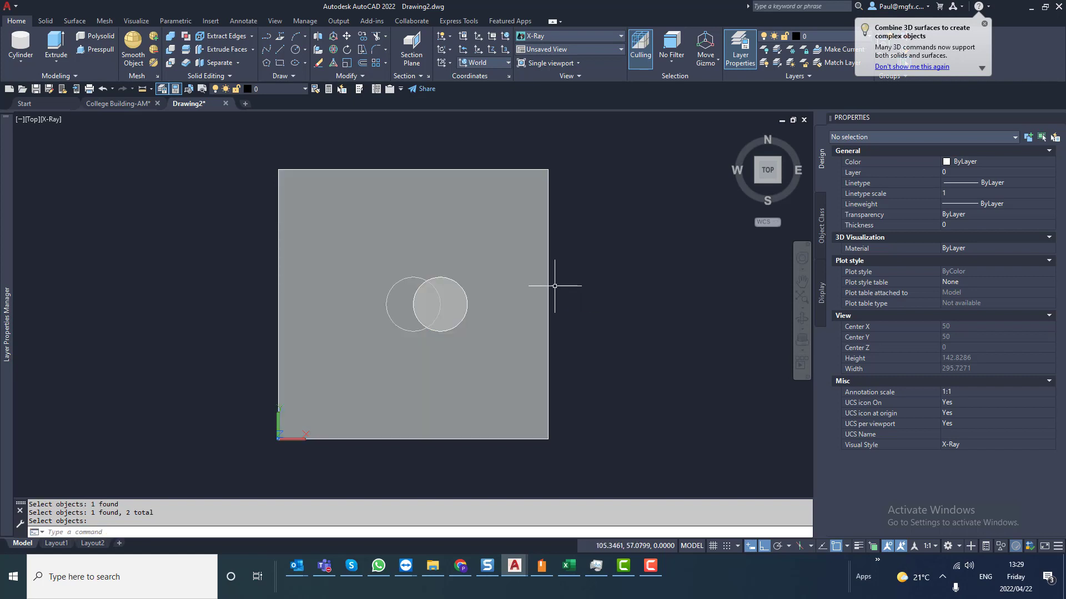
Step: Try to subtract the copied cylinder from the block
{"action": "left_click", "coordinate": [170, 50]}
{"action": "left_click", "coordinate": [475, 272]}
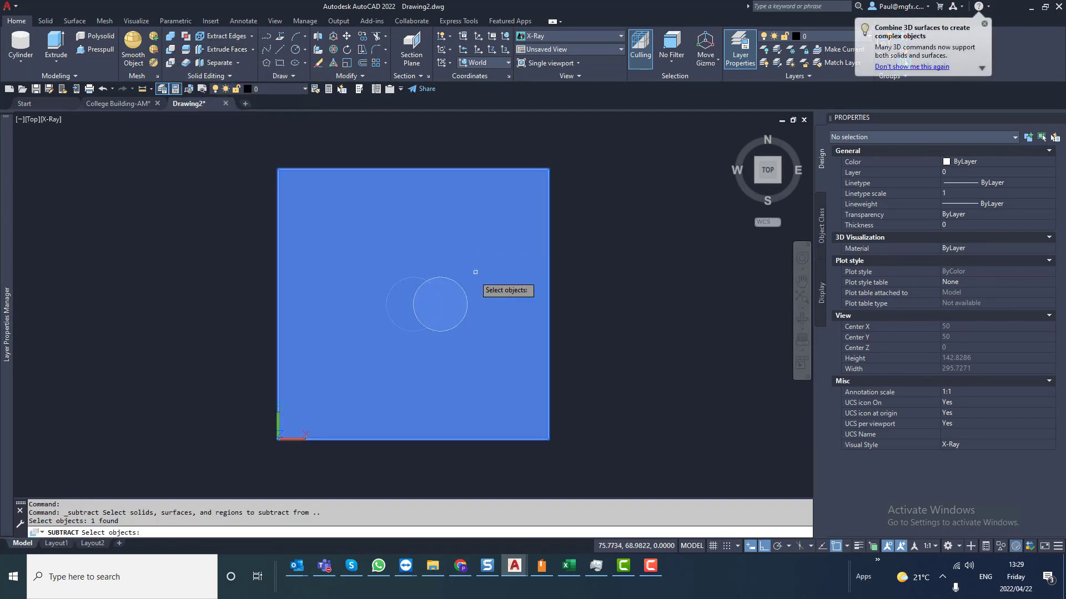
{"action": "left_click", "coordinate": [457, 305]}
{"action": "key", "text": "Return"}
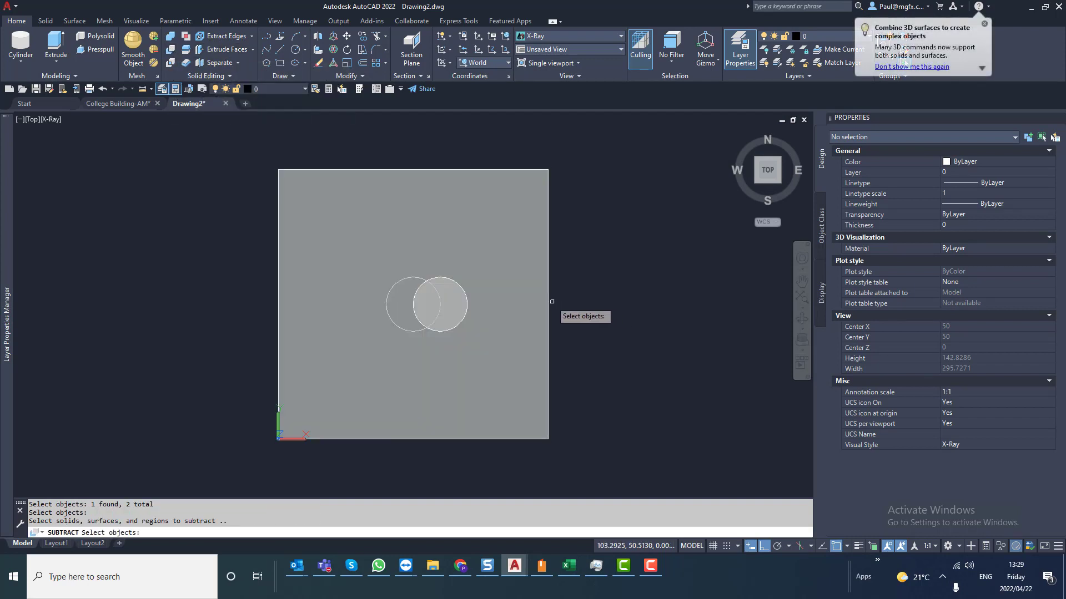
{"action": "middle_click_drag", "start_coordinate": [476, 312], "coordinate": [498, 187], "text": "shift"}
{"action": "scroll", "coordinate": [413, 286], "scroll_direction": "up", "scroll_amount": 3}
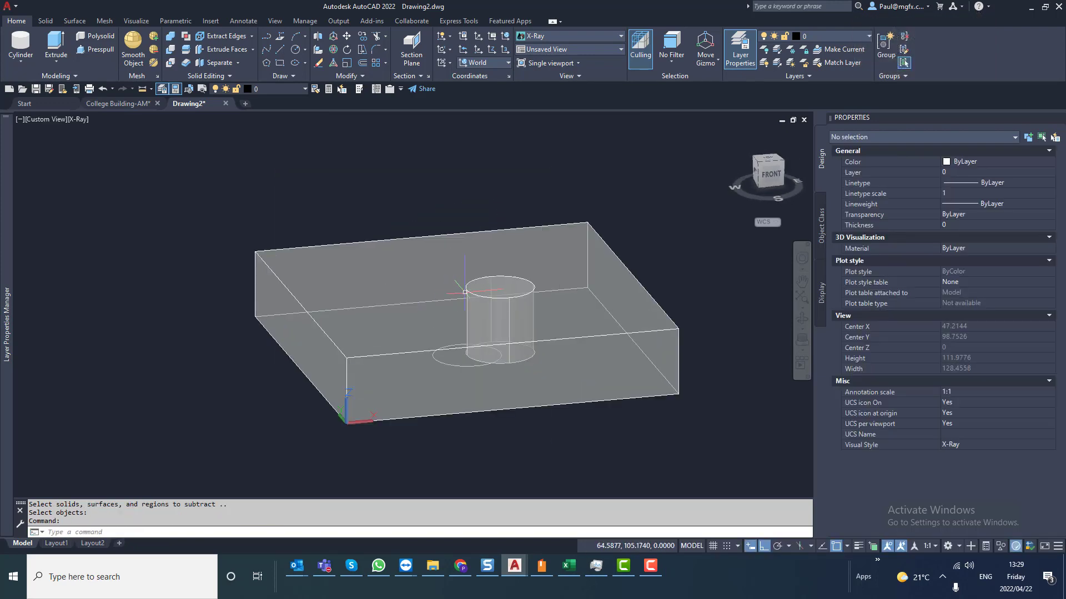
Step: Stretch the base of the copied cylinder downward so that it extends below the underside of the block
{"action": "middle_click_drag", "start_coordinate": [465, 292], "coordinate": [488, 242], "text": "shift"}
{"action": "scroll", "coordinate": [484, 303], "scroll_direction": "up", "scroll_amount": 3}
{"action": "left_click", "coordinate": [485, 286]}
{"action": "scroll", "coordinate": [487, 284], "scroll_direction": "down", "scroll_amount": 3}
{"action": "scroll", "coordinate": [490, 375], "scroll_direction": "up", "scroll_amount": 2}
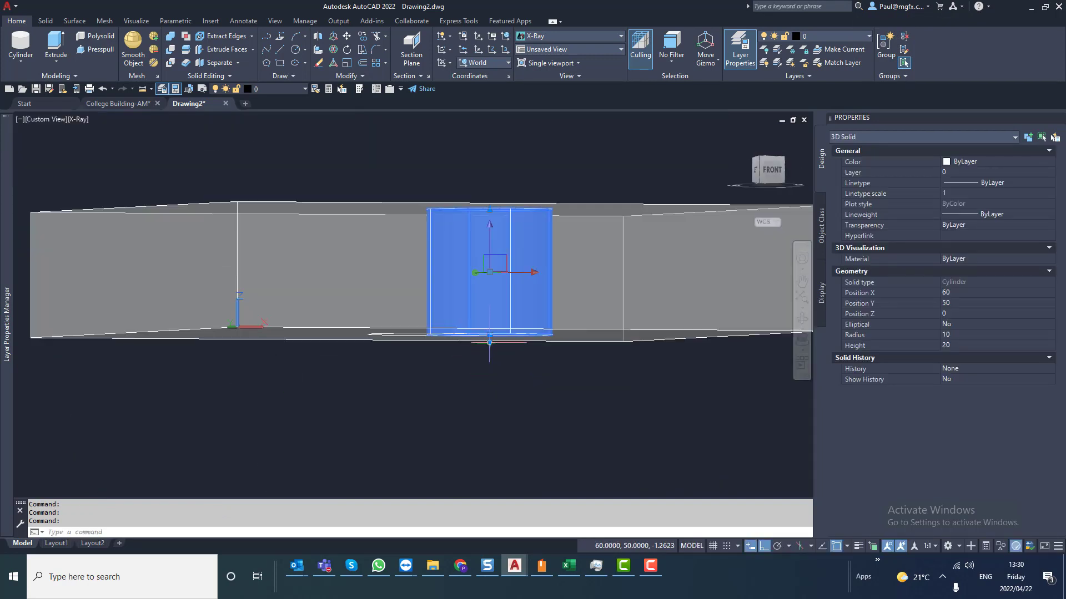
{"action": "left_click", "coordinate": [489, 336]}
{"action": "left_click", "coordinate": [489, 362]}
{"action": "middle_click_drag", "start_coordinate": [485, 319], "coordinate": [477, 417], "text": "shift"}
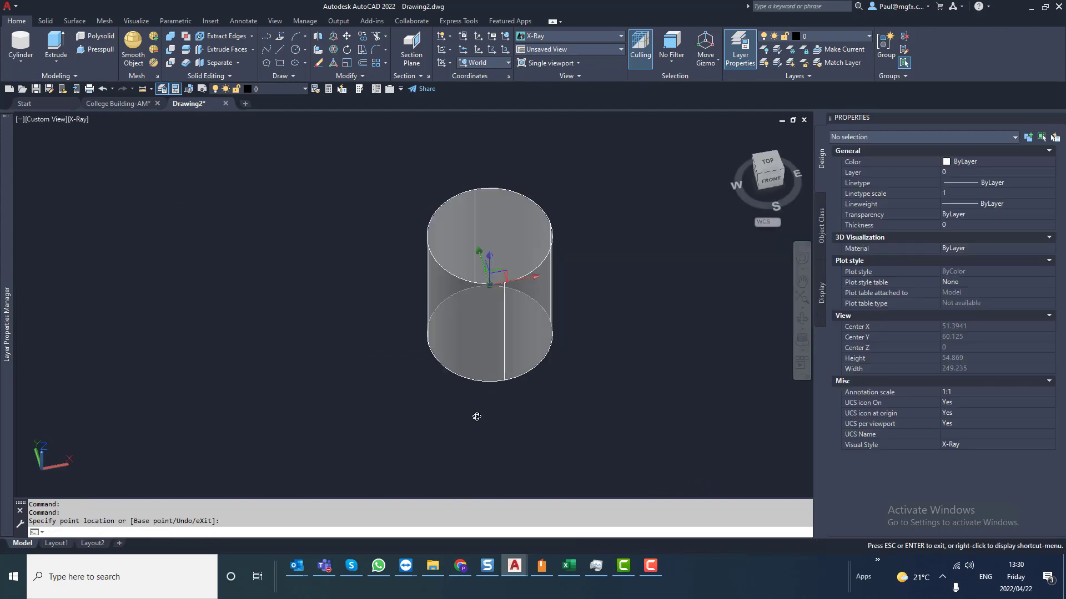
{"action": "key", "text": "Escape"}
{"action": "key", "text": "Escape"}
{"action": "scroll", "coordinate": [467, 388], "scroll_direction": "down", "scroll_amount": 4}
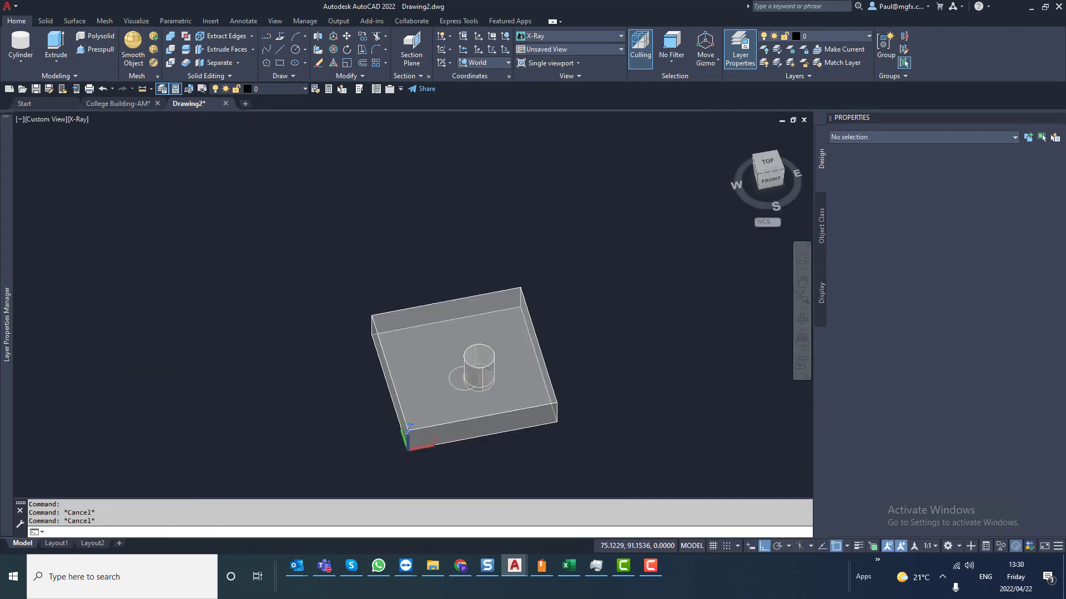
Step: Subtract the lengthened cylinder from the block to cut a through hole
{"action": "scroll", "coordinate": [485, 380], "scroll_direction": "up", "scroll_amount": 5}
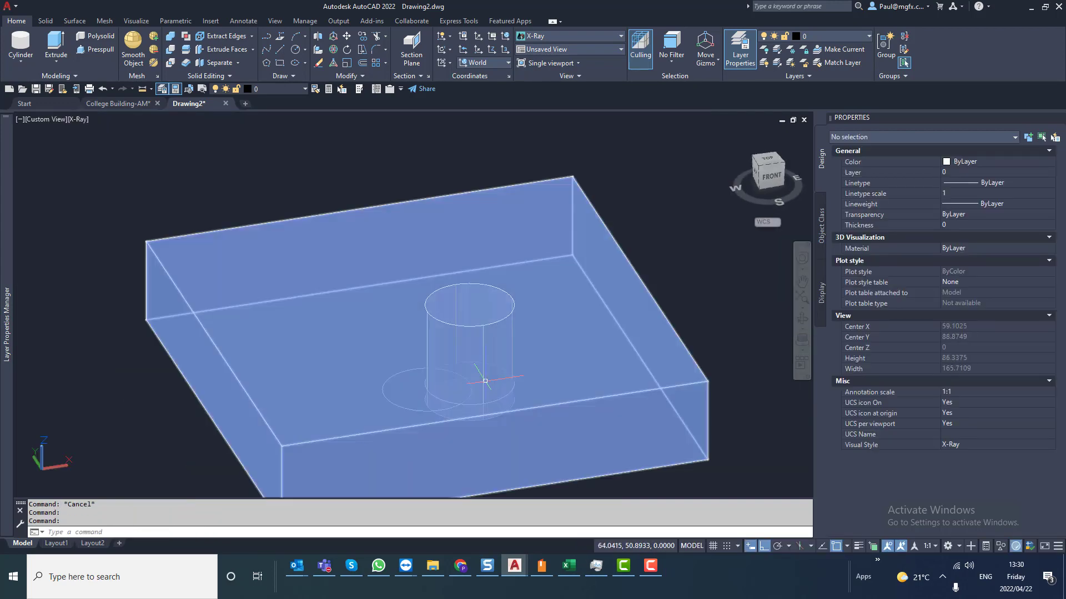
{"action": "middle_click_drag", "start_coordinate": [480, 344], "coordinate": [481, 321], "text": "shift"}
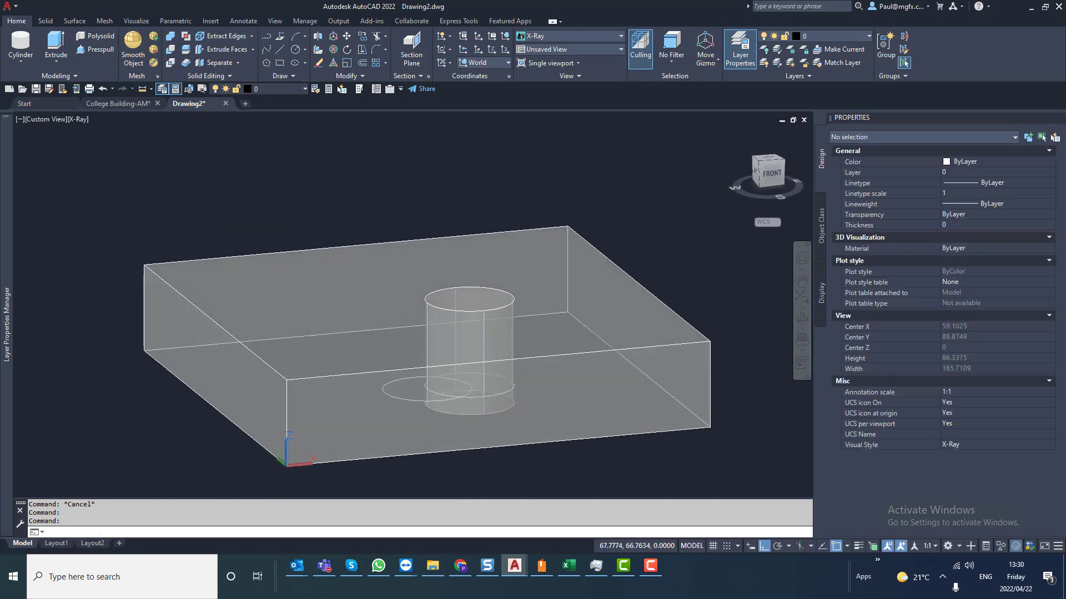
{"action": "left_click", "coordinate": [172, 49]}
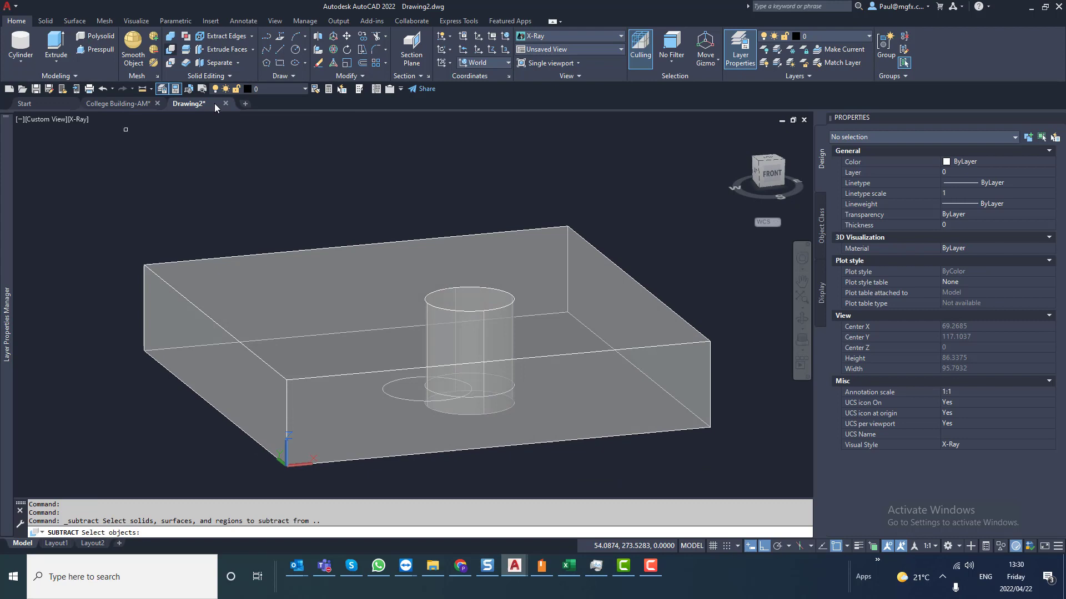
{"action": "left_click", "coordinate": [413, 259]}
{"action": "key", "text": "Return"}
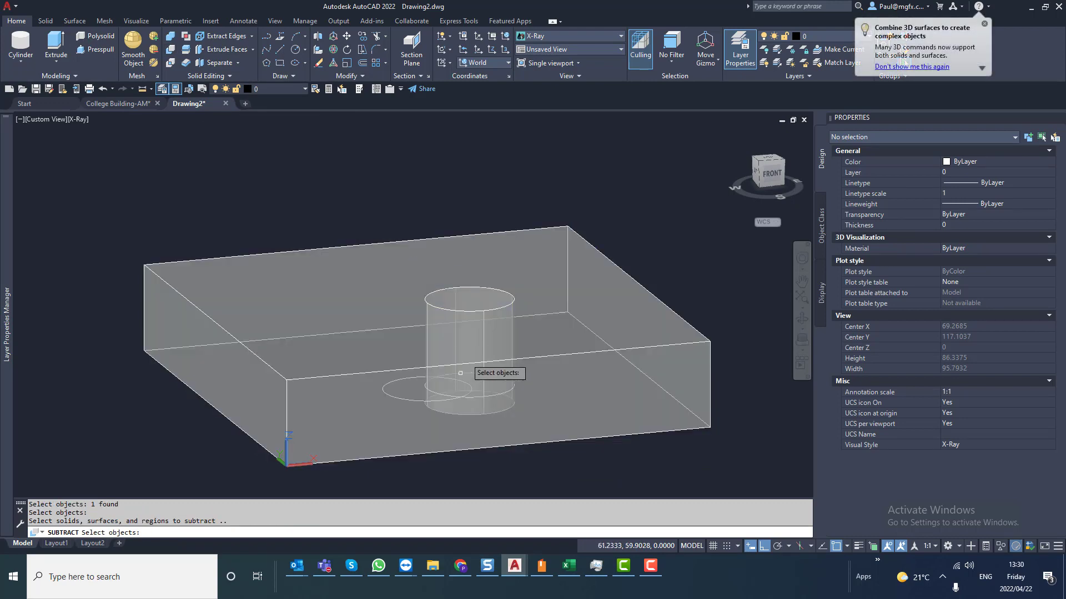
{"action": "left_click", "coordinate": [472, 298]}
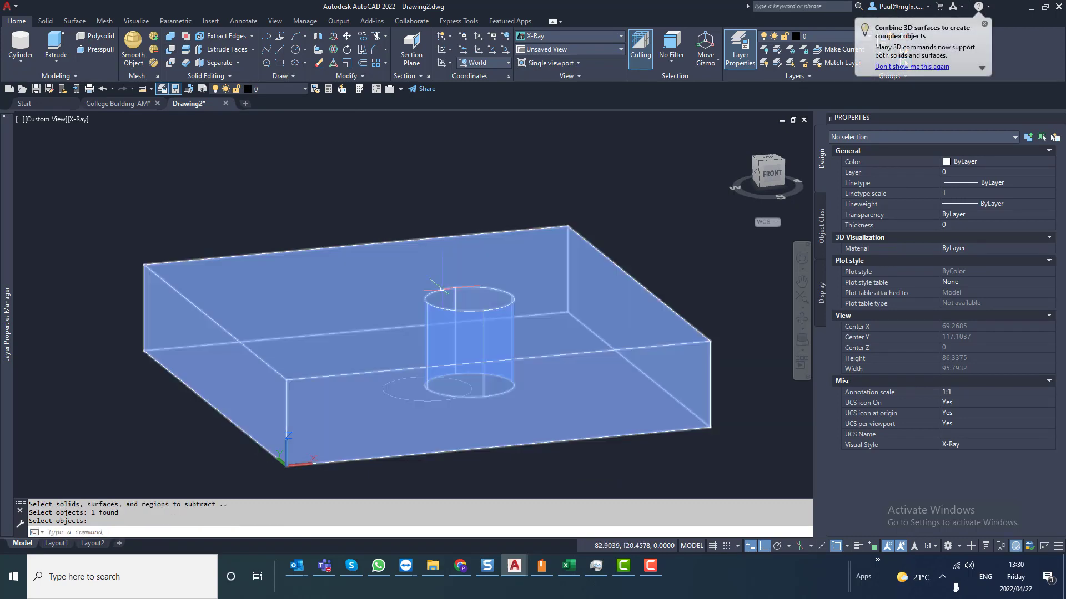
{"action": "key", "text": "Return"}
Step: Erase the leftover circle at the block's centre that overlaps the new hole
{"action": "middle_click_drag", "start_coordinate": [468, 409], "coordinate": [478, 371], "text": "shift"}
{"action": "scroll", "coordinate": [493, 235], "scroll_direction": "up", "scroll_amount": 2}
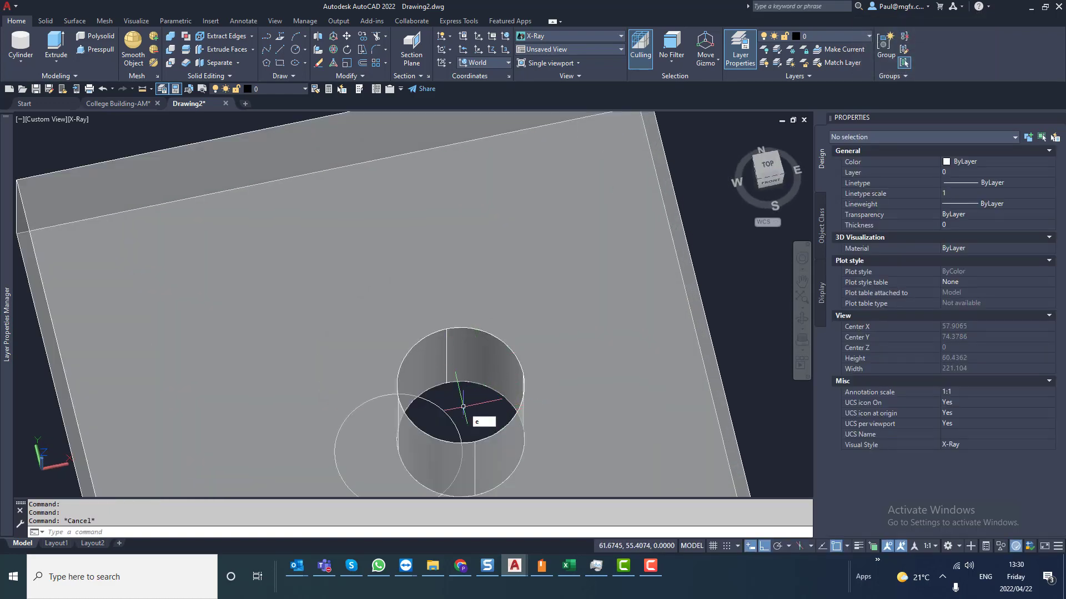
{"action": "key", "text": "Return"}
{"action": "double_click", "coordinate": [436, 408]}
{"action": "scroll", "coordinate": [447, 387], "scroll_direction": "down", "scroll_amount": 2}
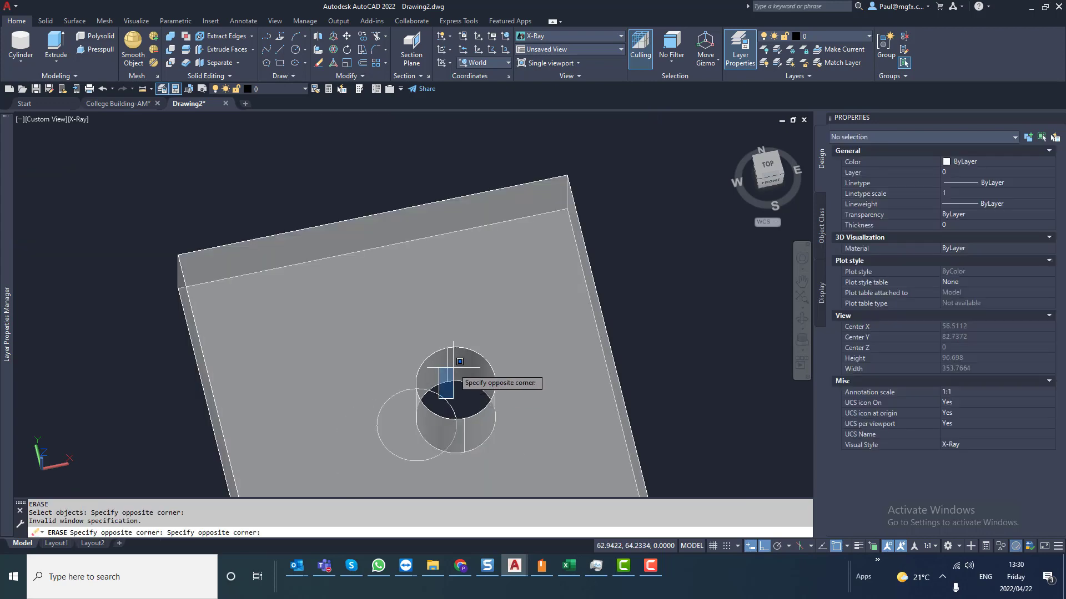
{"action": "scroll", "coordinate": [438, 396], "scroll_direction": "up", "scroll_amount": 3}
{"action": "left_click", "coordinate": [446, 389]}
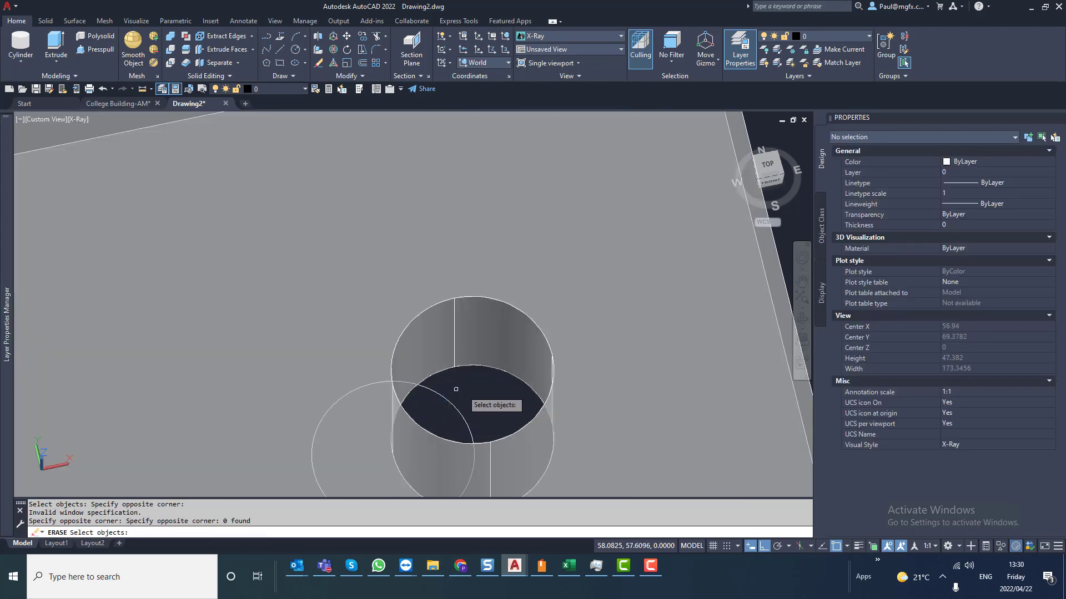
{"action": "left_click", "coordinate": [466, 393]}
{"action": "left_click", "coordinate": [439, 409]}
{"action": "key", "text": "Return"}
{"action": "scroll", "coordinate": [449, 398], "scroll_direction": "down", "scroll_amount": 1}
{"action": "scroll", "coordinate": [460, 392], "scroll_direction": "down", "scroll_amount": 2}
{"action": "key", "text": "Return"}
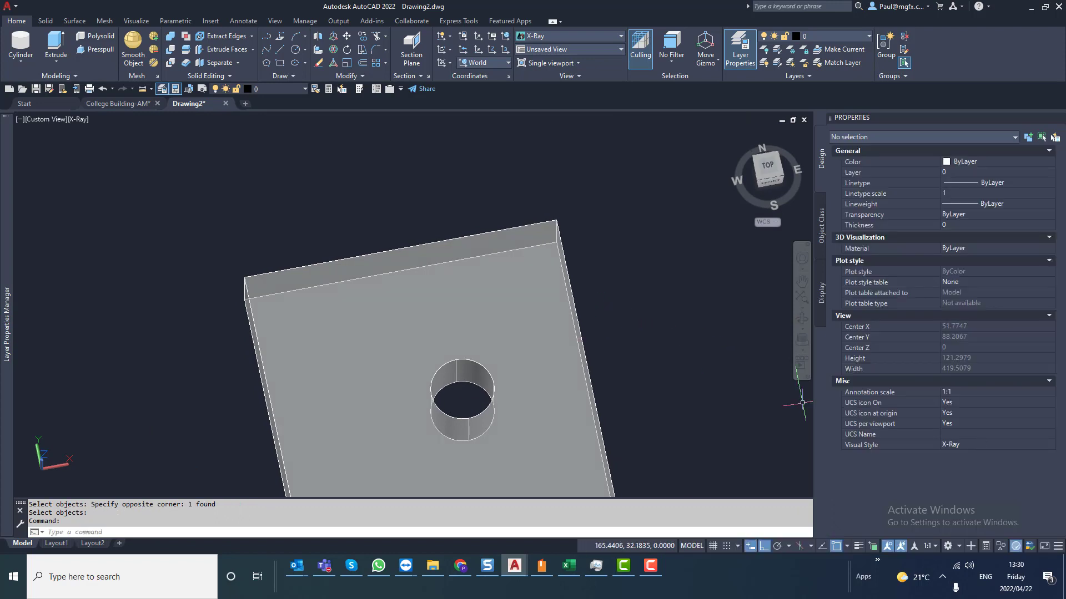
{"action": "key", "text": "Escape"}
{"action": "key", "text": "Escape"}
{"action": "key", "text": "Escape"}
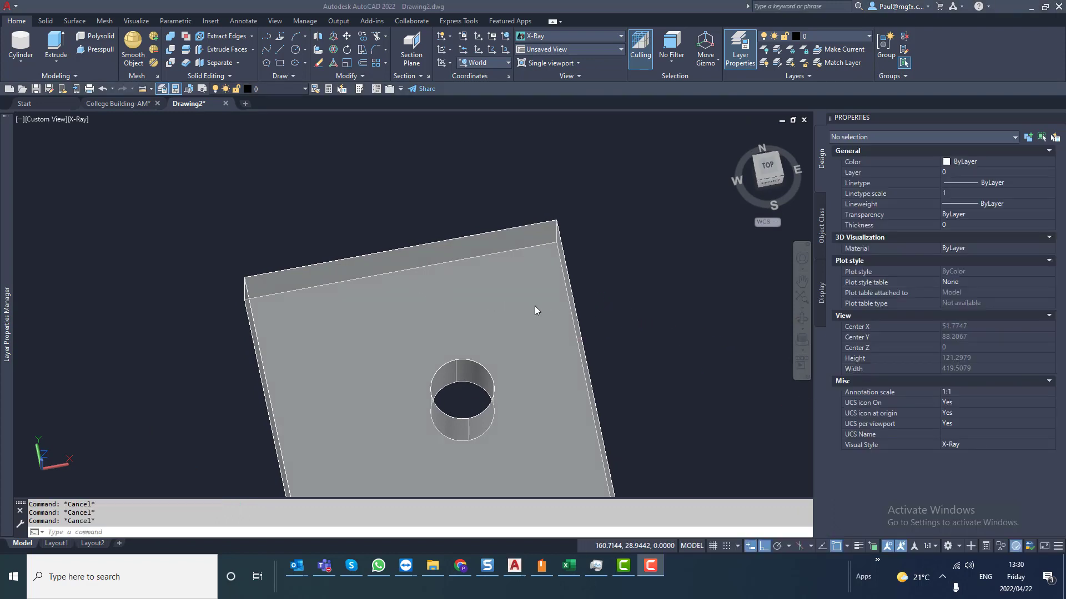
{"action": "scroll", "coordinate": [572, 358], "scroll_direction": "down", "scroll_amount": 4}
{"action": "scroll", "coordinate": [574, 369], "scroll_direction": "up", "scroll_amount": 3}
{"action": "left_click", "coordinate": [565, 378]}
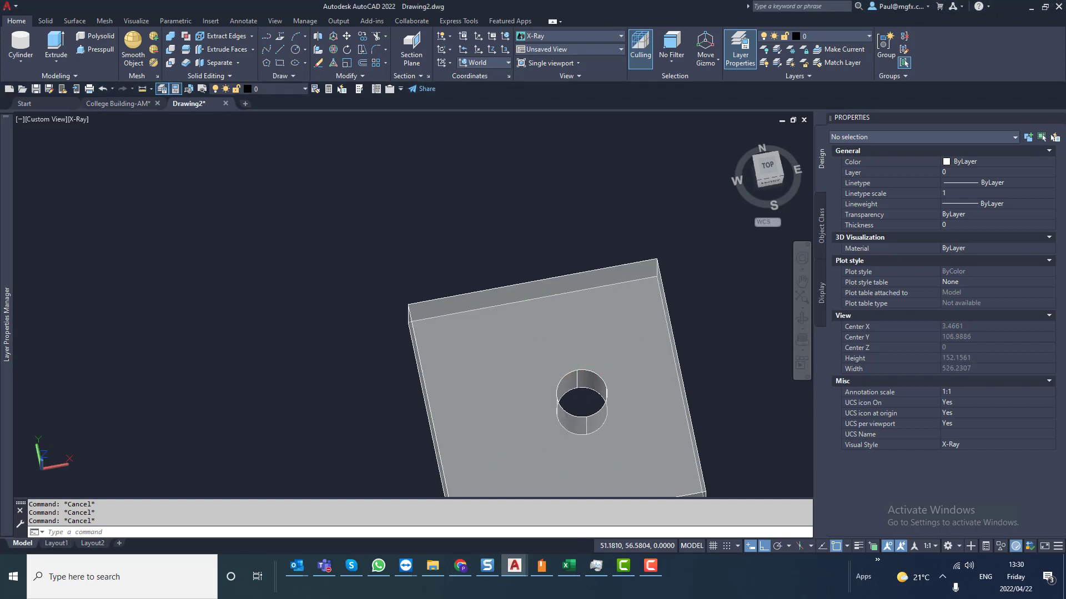
{"action": "scroll", "coordinate": [583, 400], "scroll_direction": "up", "scroll_amount": 2}
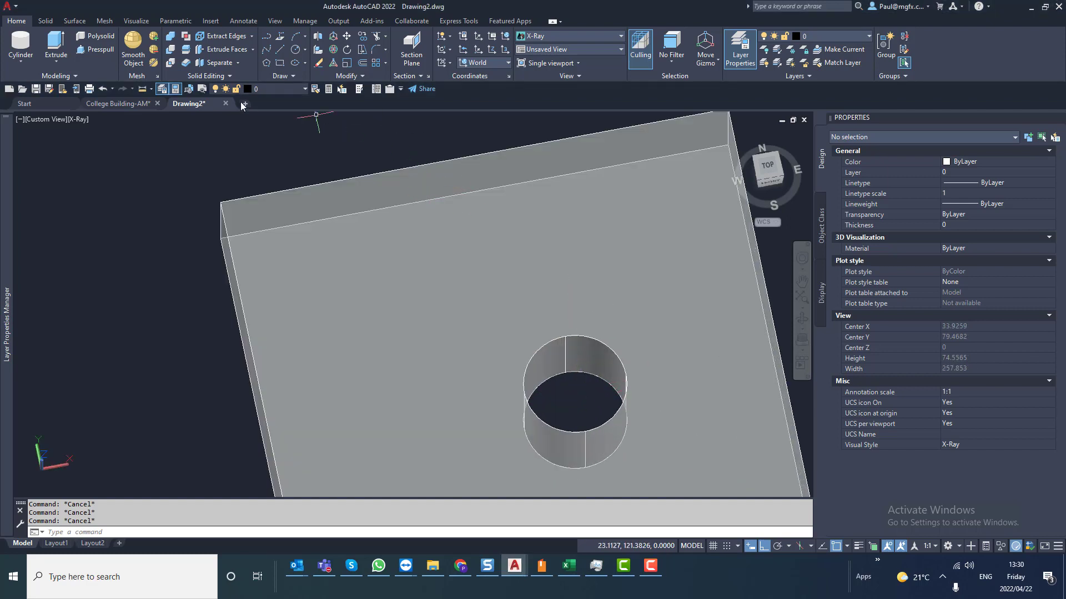
{"action": "left_click", "coordinate": [252, 50]}
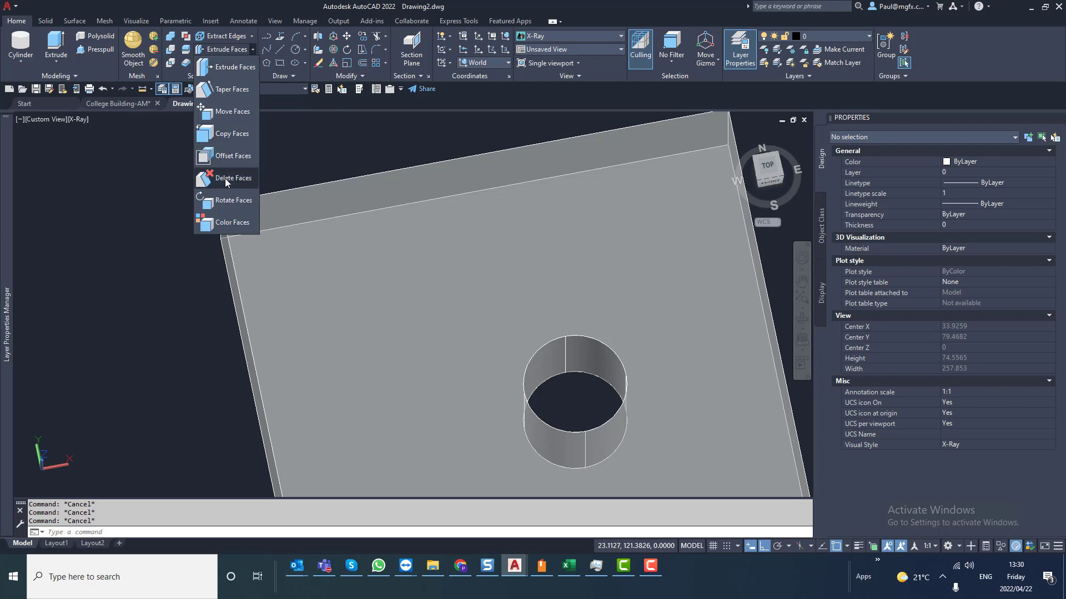
{"action": "left_click", "coordinate": [235, 115]}
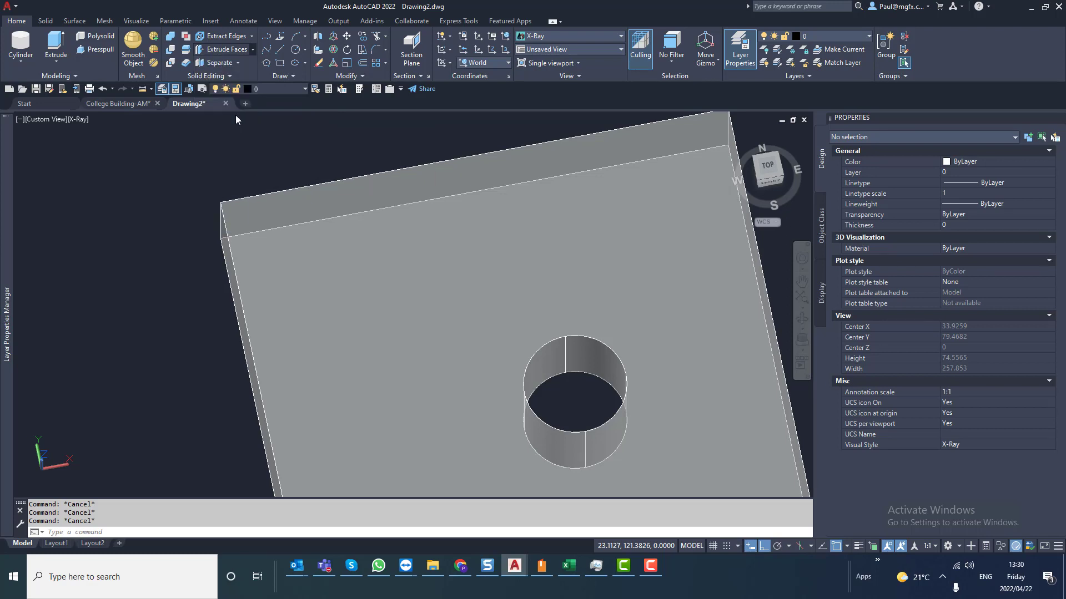
{"action": "left_click", "coordinate": [586, 357]}
{"action": "scroll", "coordinate": [555, 355], "scroll_direction": "down", "scroll_amount": 3}
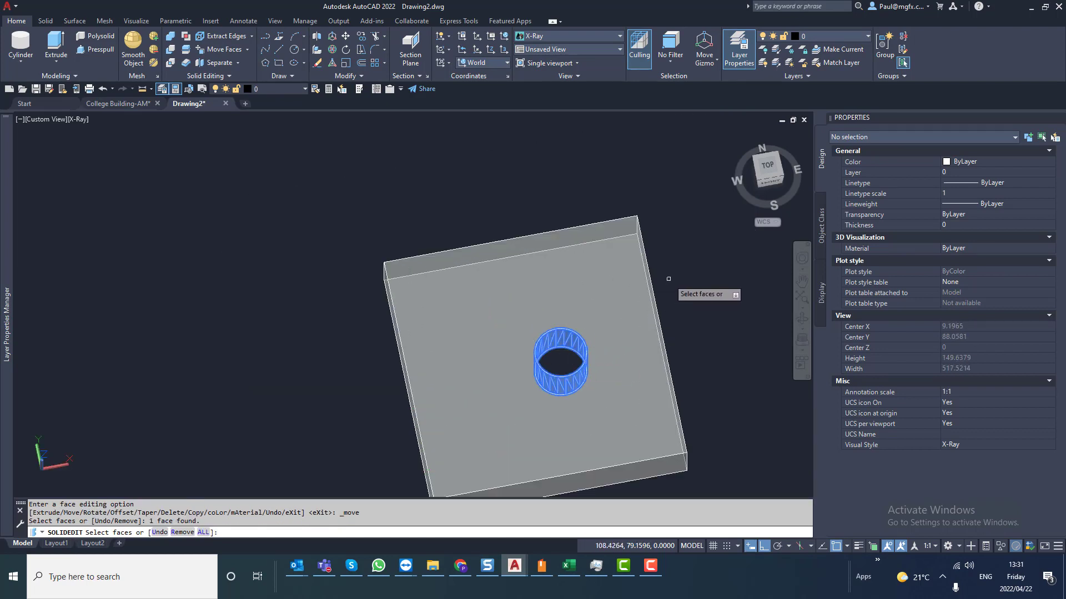
{"action": "key", "text": "Return"}
{"action": "left_click", "coordinate": [767, 168]}
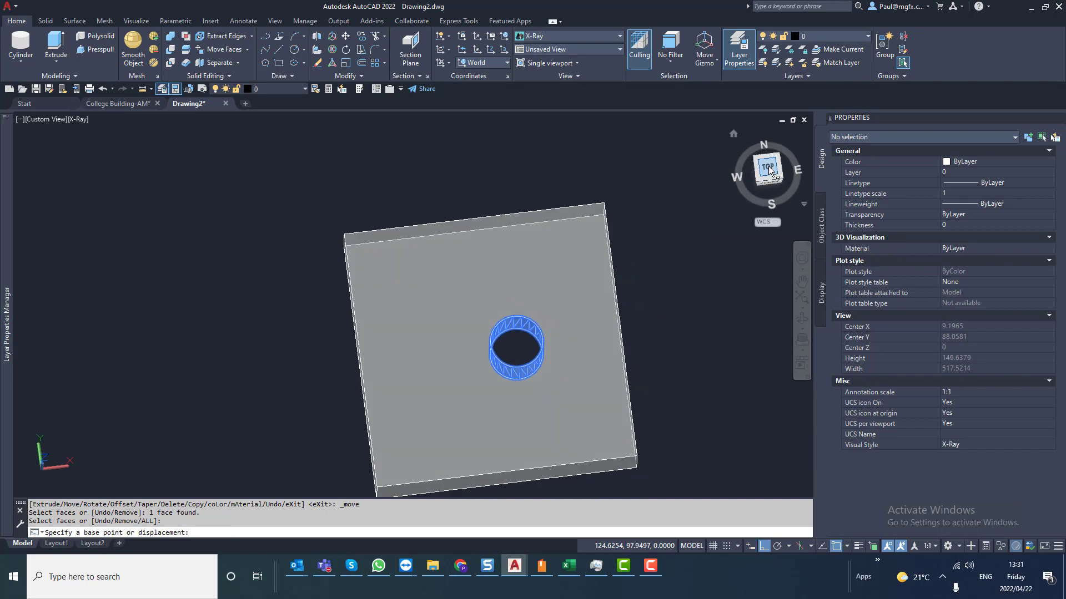
{"action": "left_click", "coordinate": [345, 35]}
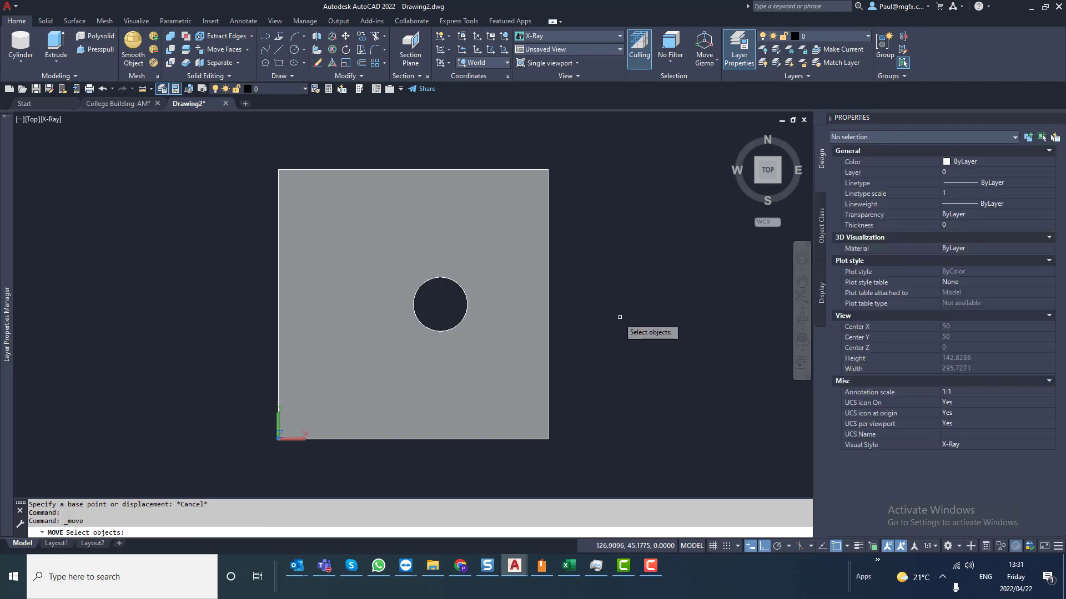
{"action": "key", "text": "Escape"}
{"action": "key", "text": "Escape"}
{"action": "key", "text": "Escape"}
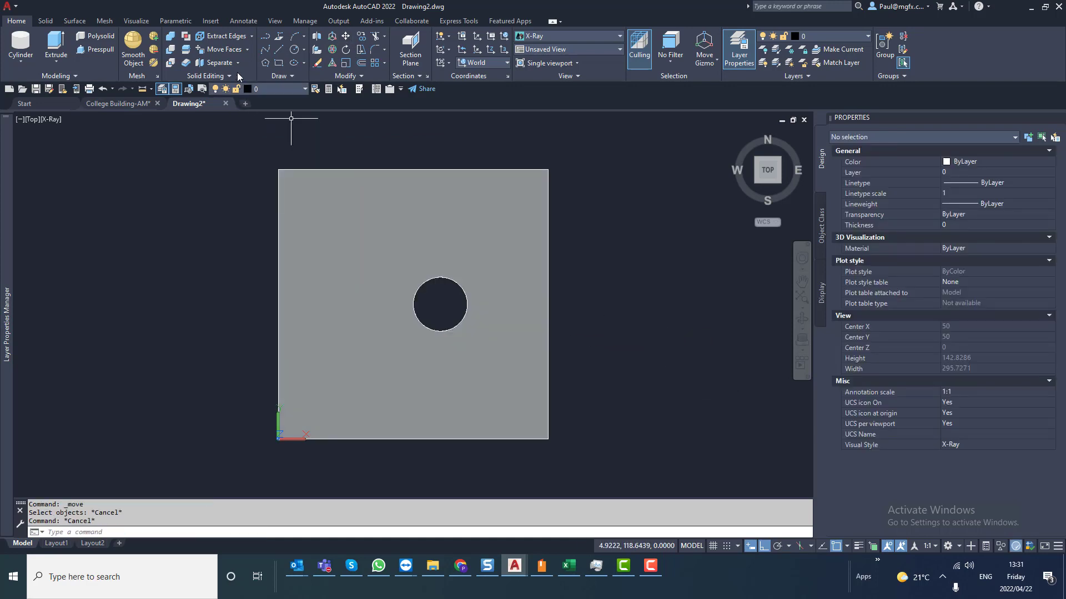
Step: Use Move Faces on the hole's cylindrical face to shift it 10 units along negative X in the top view
{"action": "middle_click_drag", "start_coordinate": [476, 316], "coordinate": [441, 275], "text": "shift"}
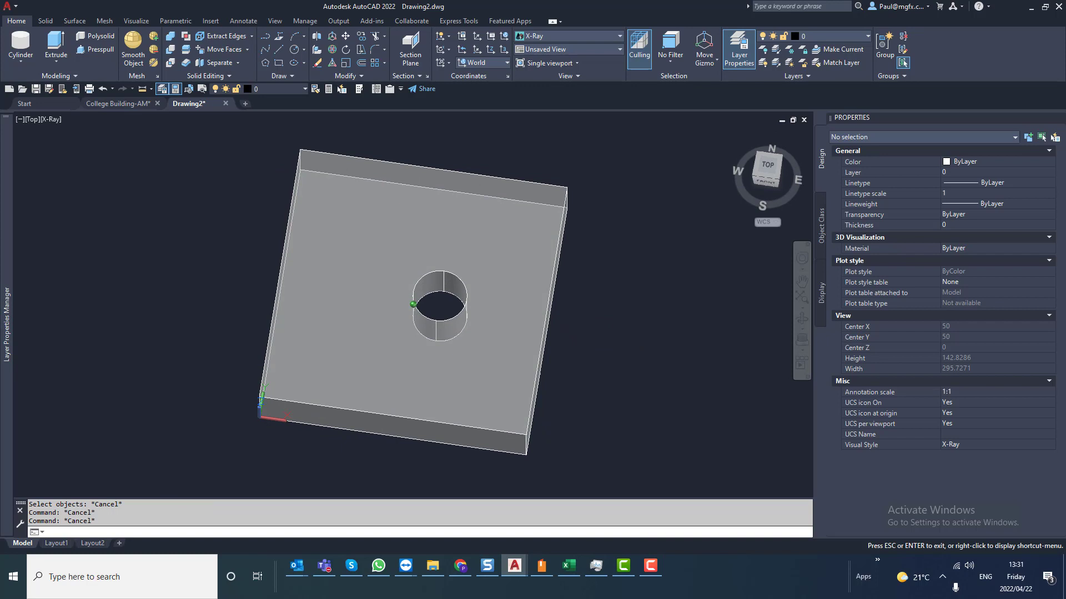
{"action": "left_click", "coordinate": [218, 49]}
{"action": "scroll", "coordinate": [381, 290], "scroll_direction": "up", "scroll_amount": 2}
{"action": "left_click", "coordinate": [475, 301]}
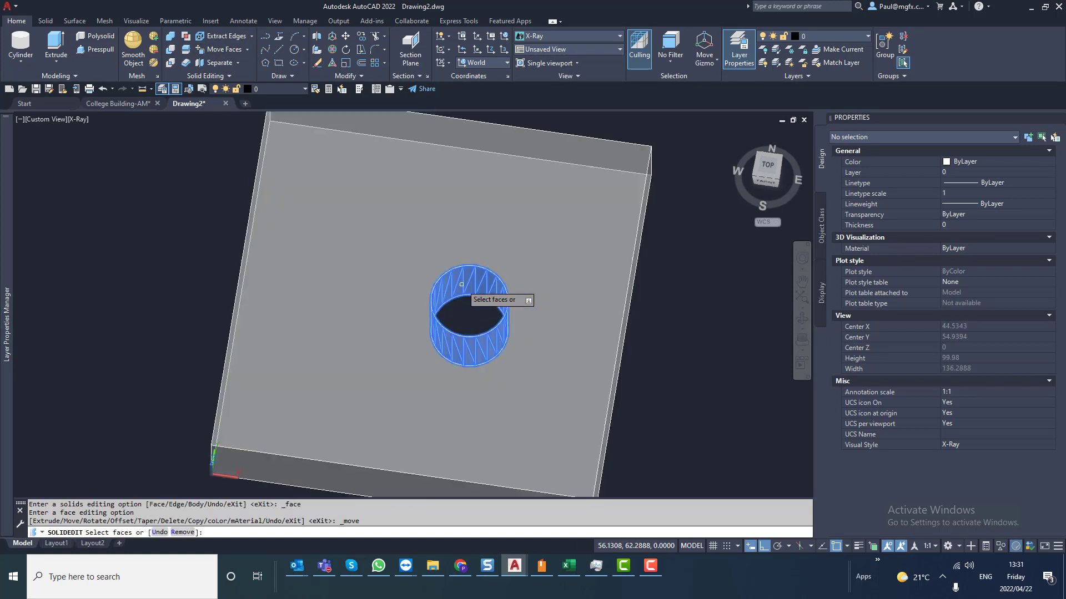
{"action": "key", "text": "Return"}
{"action": "scroll", "coordinate": [467, 302], "scroll_direction": "down", "scroll_amount": 2}
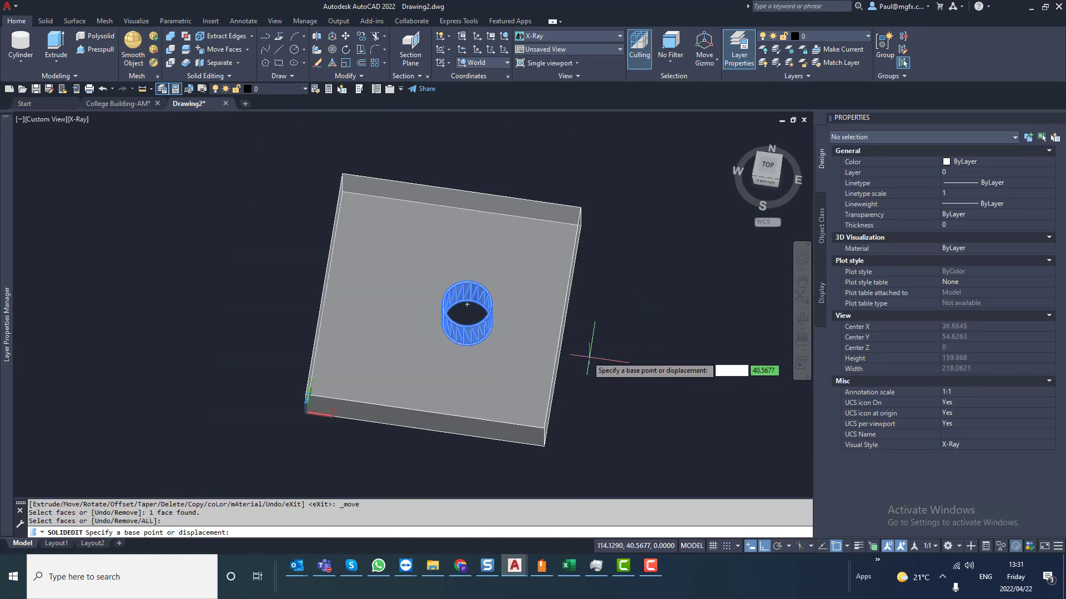
{"action": "left_click", "coordinate": [767, 165]}
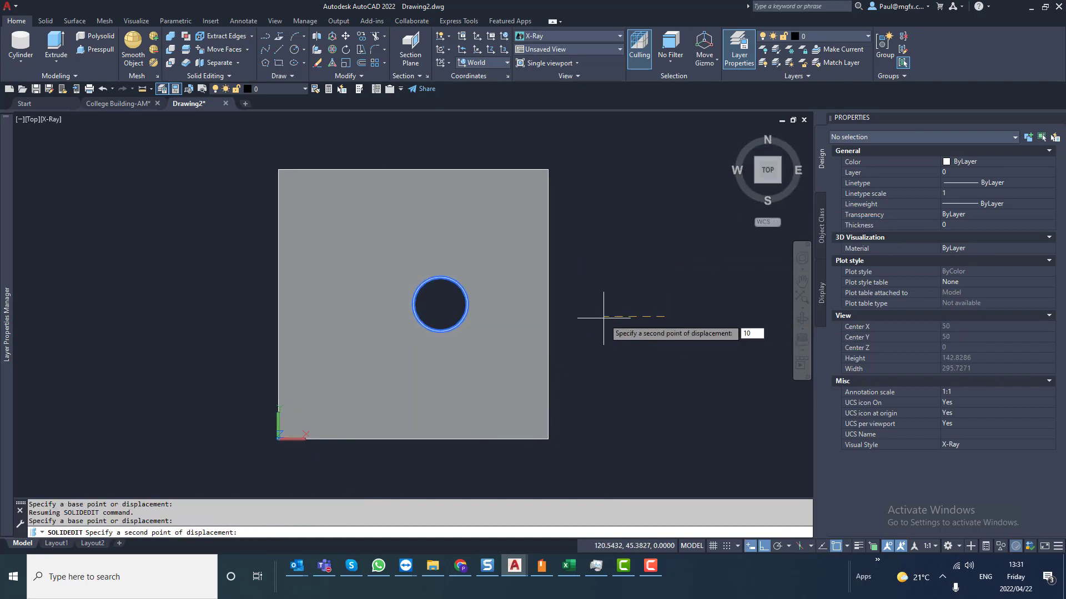
{"action": "key", "text": "Return"}
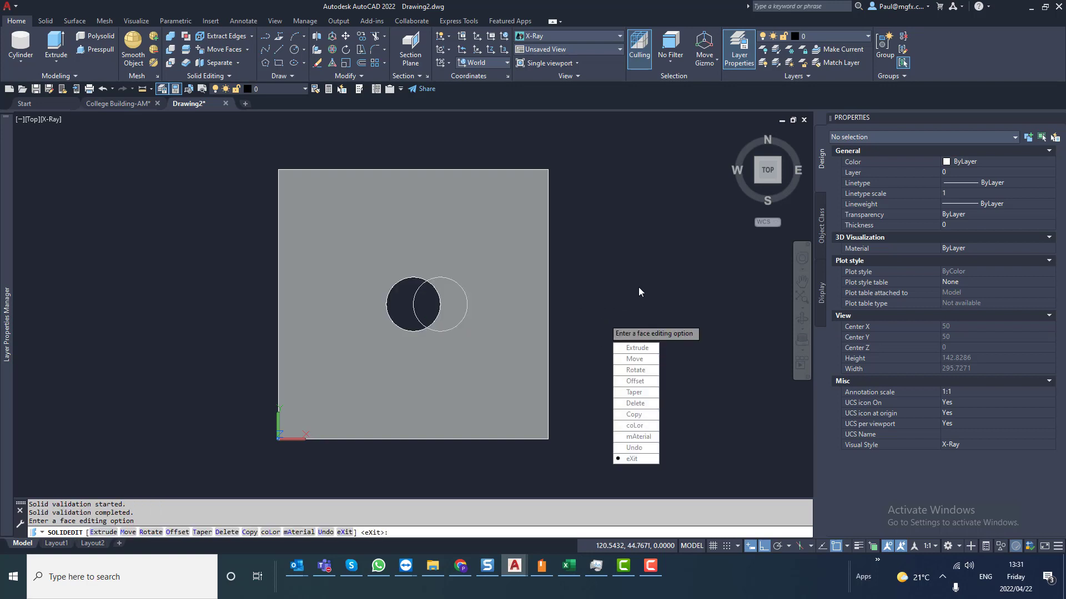
{"action": "key", "text": "Return"}
{"action": "key", "text": "Return"}
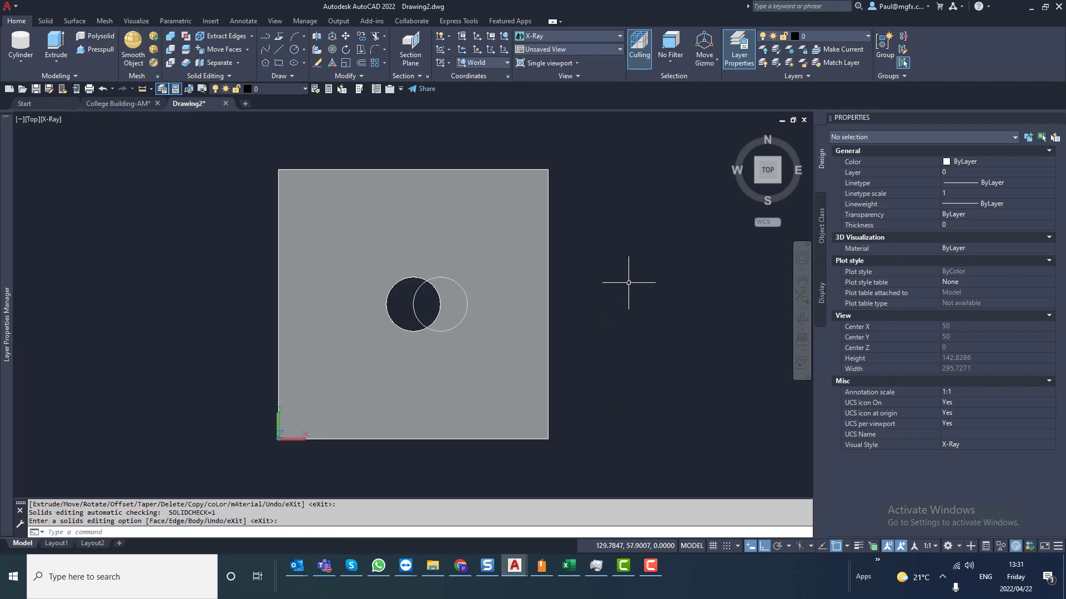
Step: Erase the leftover circle that overlaps the shifted hole on the block
{"action": "middle_click_drag", "start_coordinate": [391, 309], "coordinate": [452, 271], "text": "shift"}
{"action": "scroll", "coordinate": [369, 290], "scroll_direction": "up", "scroll_amount": 4}
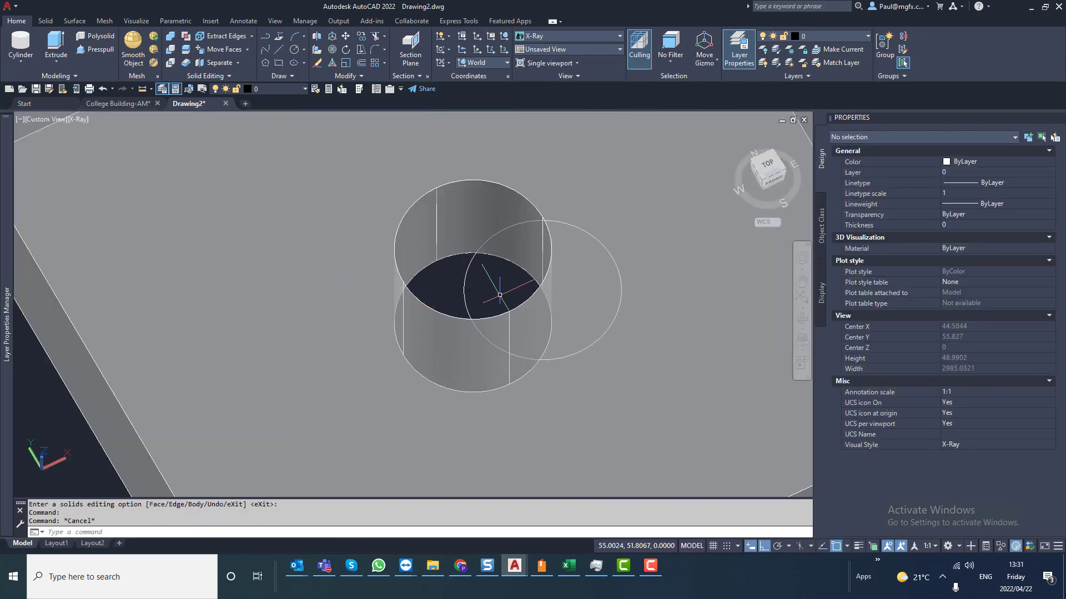
{"action": "key", "text": "Return"}
{"action": "left_click", "coordinate": [473, 288]}
{"action": "left_click", "coordinate": [449, 286]}
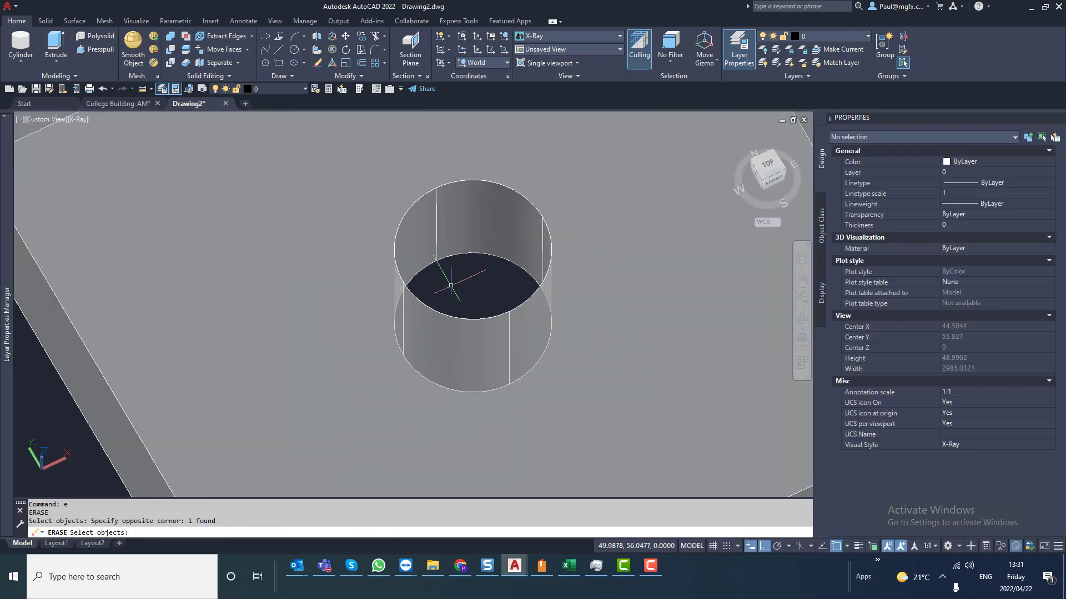
{"action": "key", "text": "Return"}
{"action": "scroll", "coordinate": [458, 286], "scroll_direction": "down", "scroll_amount": 3}
{"action": "mouse_move", "coordinate": [470, 280]}
{"action": "middle_mouse_down", "text": "shift"}
{"action": "mouse_move", "coordinate": [455, 225]}
{"action": "mouse_move", "coordinate": [471, 280]}
{"action": "middle_mouse_up", "text": "shift"}
{"action": "key", "text": "Return"}
{"action": "scroll", "coordinate": [473, 285], "scroll_direction": "up", "scroll_amount": 5}
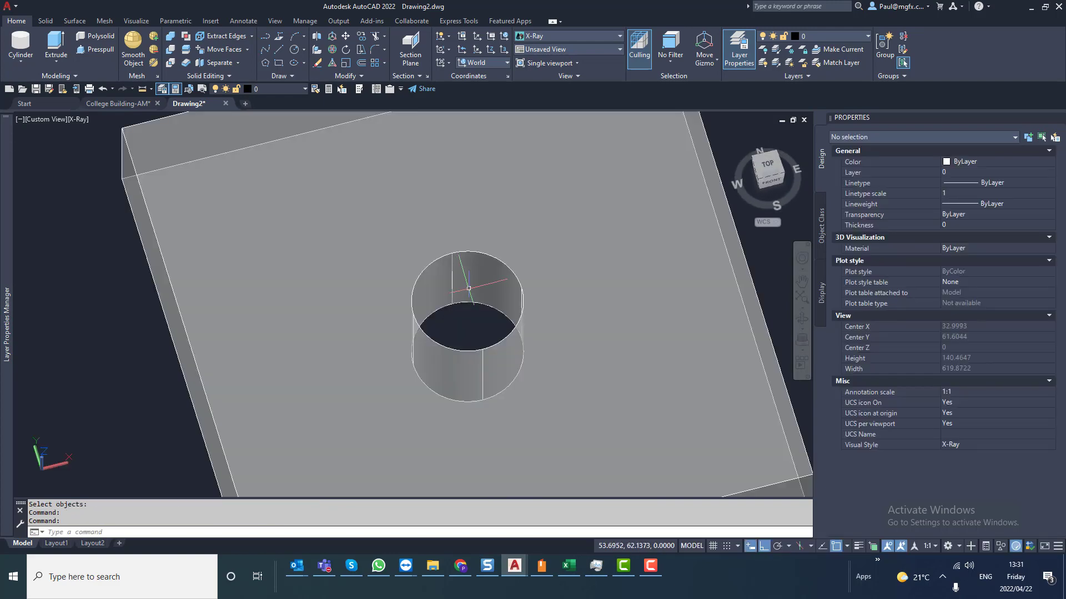
{"action": "scroll", "coordinate": [473, 285], "scroll_direction": "down", "scroll_amount": 3}
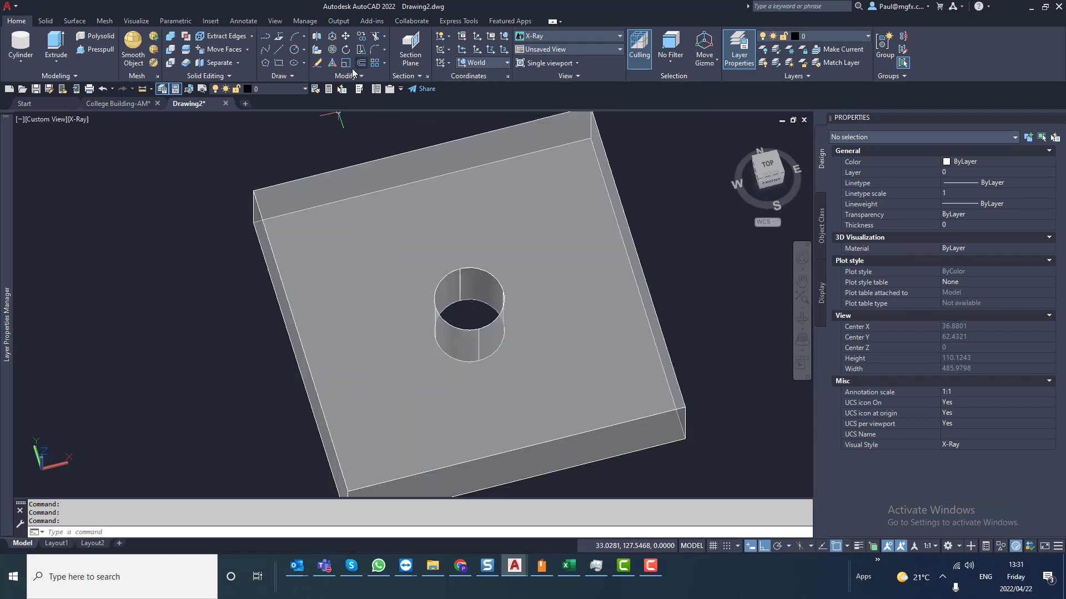
Step: Use Offset Faces with a negative distance on the hole's cylindrical face to enlarge the hole
{"action": "left_click", "coordinate": [249, 49]}
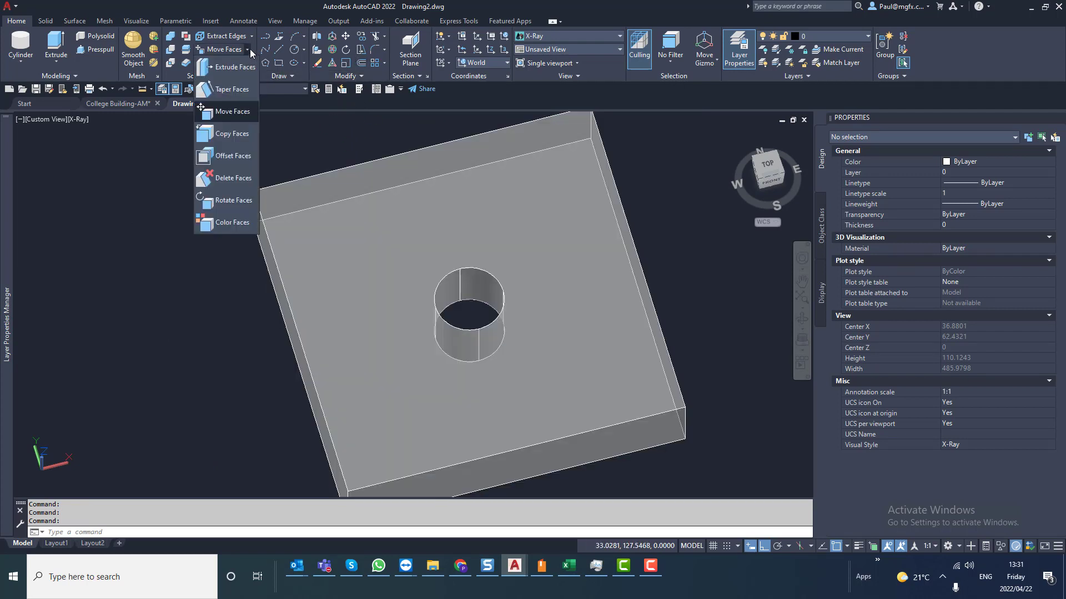
{"action": "left_click", "coordinate": [232, 158]}
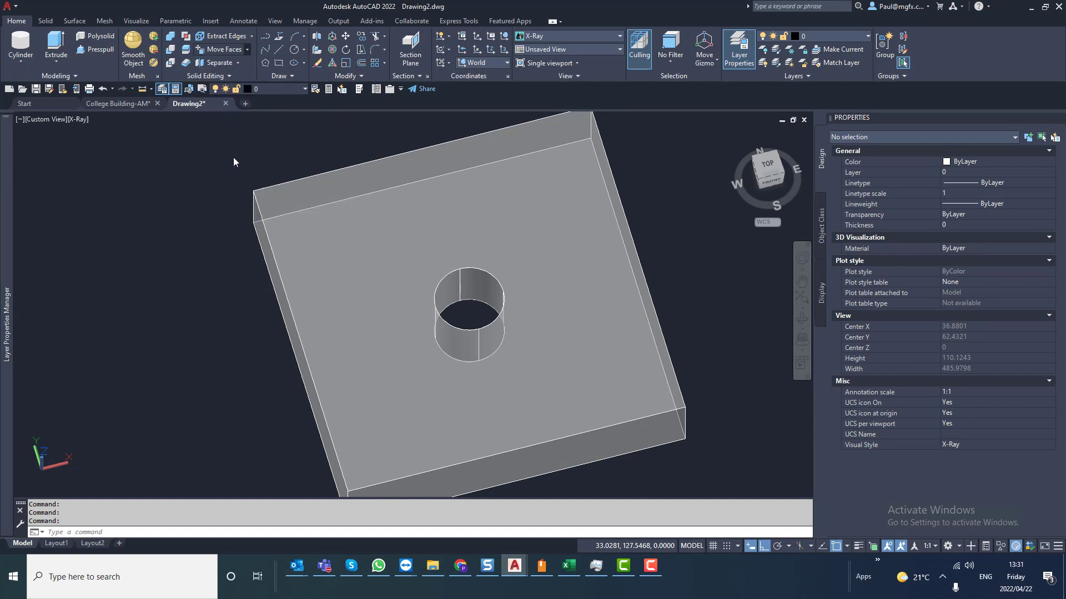
{"action": "left_click", "coordinate": [475, 288]}
{"action": "key", "text": "Return"}
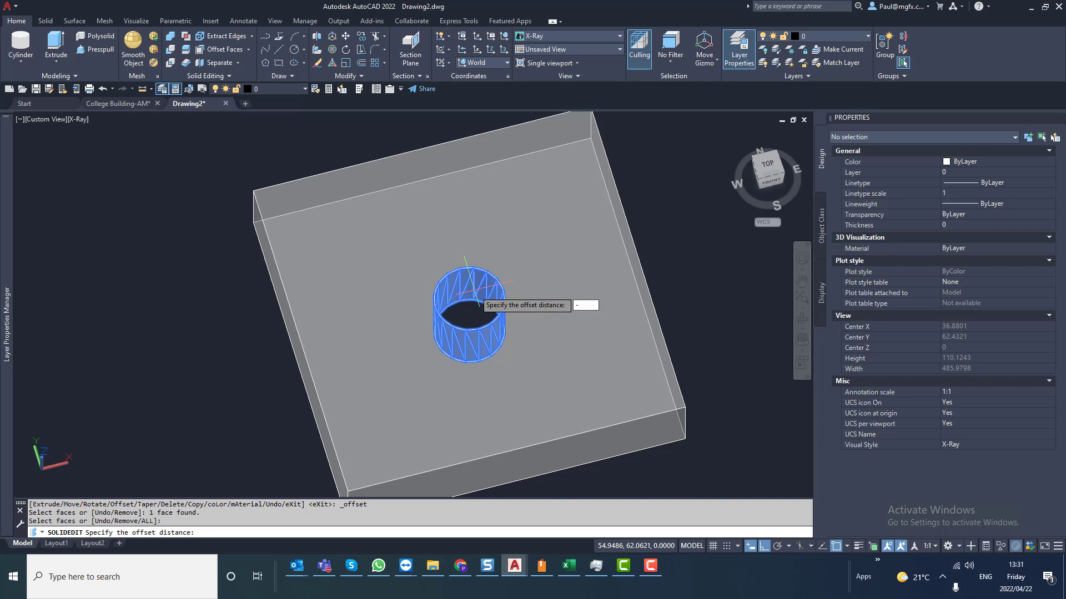
{"action": "key", "text": "Return"}
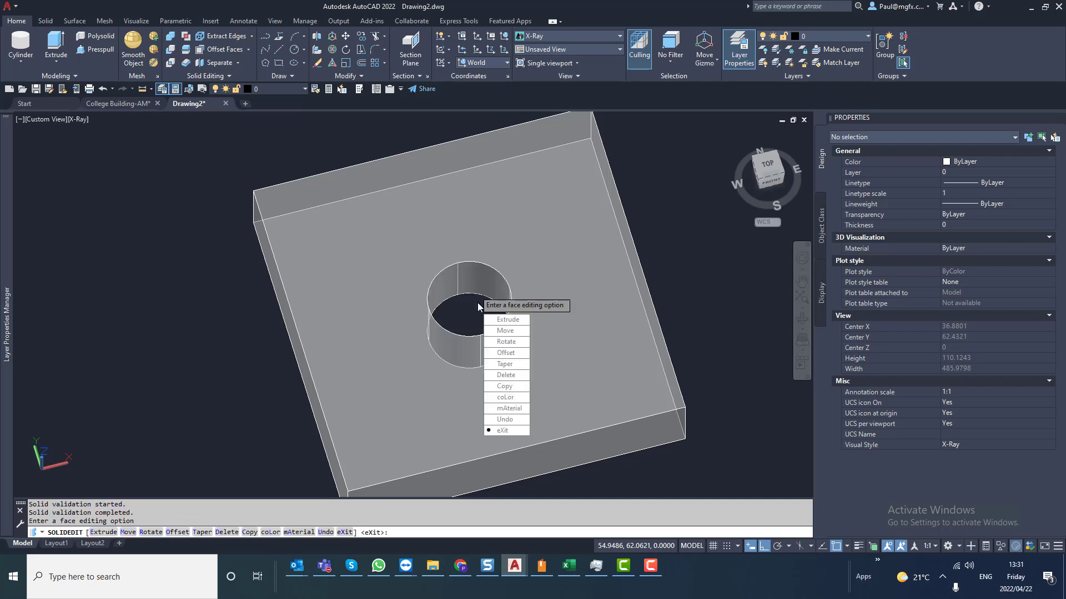
{"action": "key", "text": "Return"}
{"action": "key", "text": "Return"}
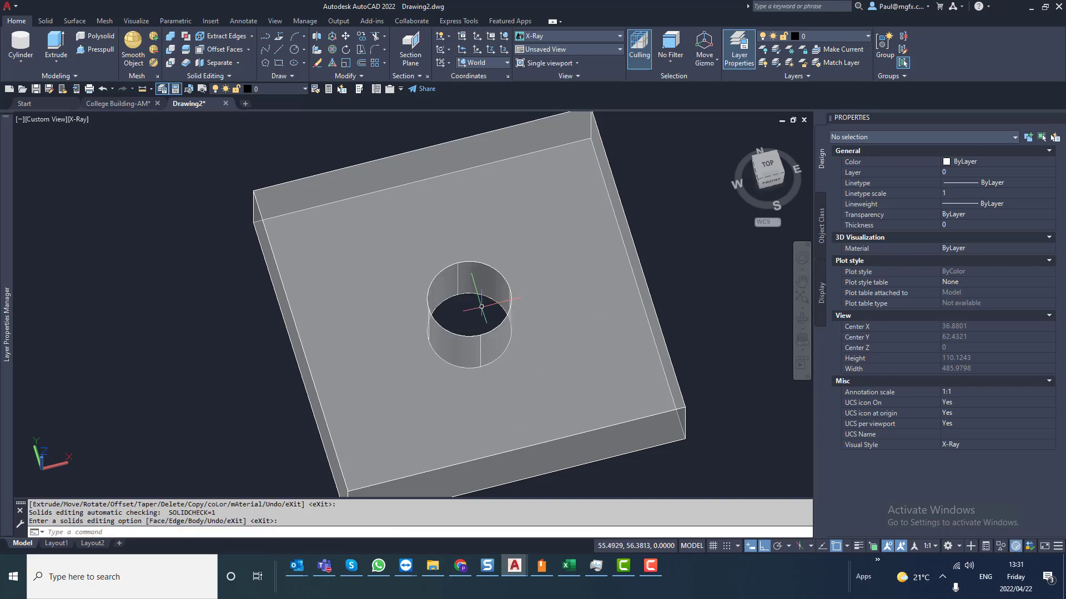
Step: Offset the hole's cylindrical face by a positive distance to make the hole smaller
{"action": "left_click", "coordinate": [223, 52]}
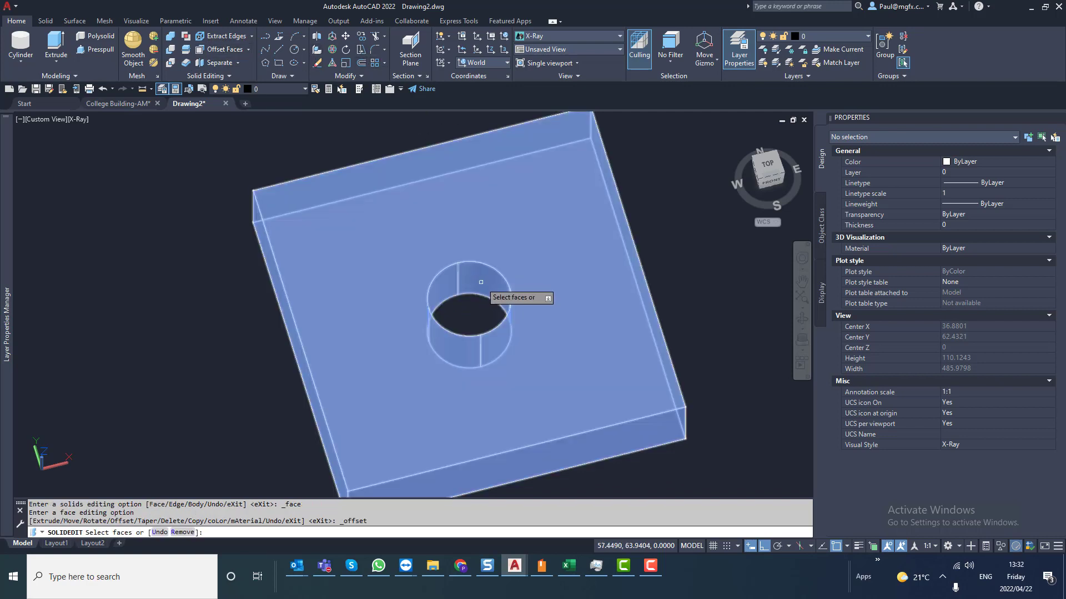
{"action": "left_click", "coordinate": [477, 284]}
{"action": "key", "text": "Return"}
{"action": "key", "text": "Return"}
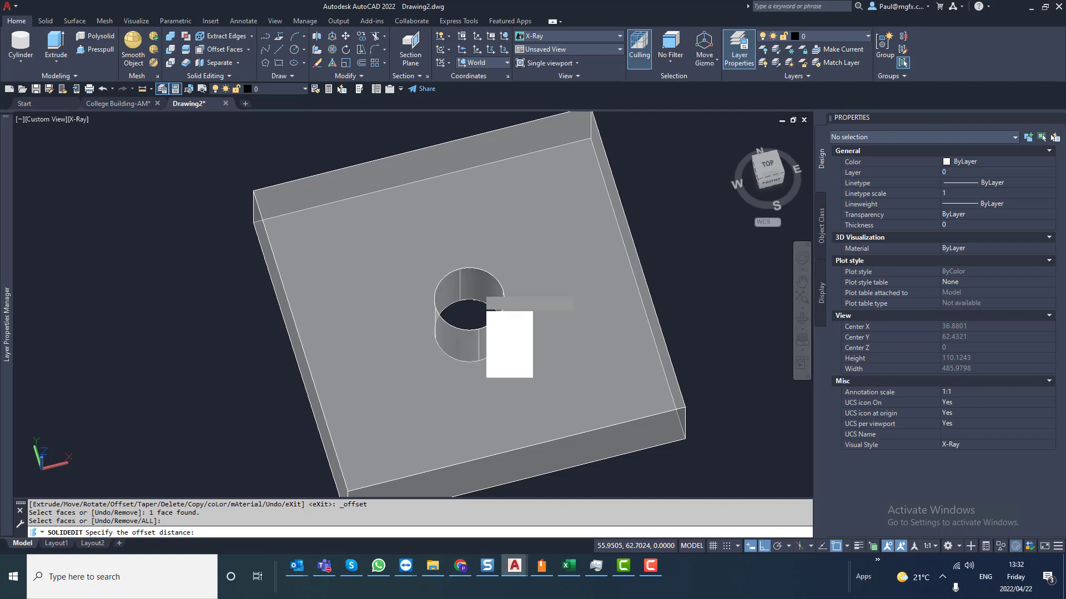
{"action": "key", "text": "Return"}
{"action": "key", "text": "Escape"}
{"action": "key", "text": "Escape"}
{"action": "scroll", "coordinate": [451, 353], "scroll_direction": "down", "scroll_amount": 5}
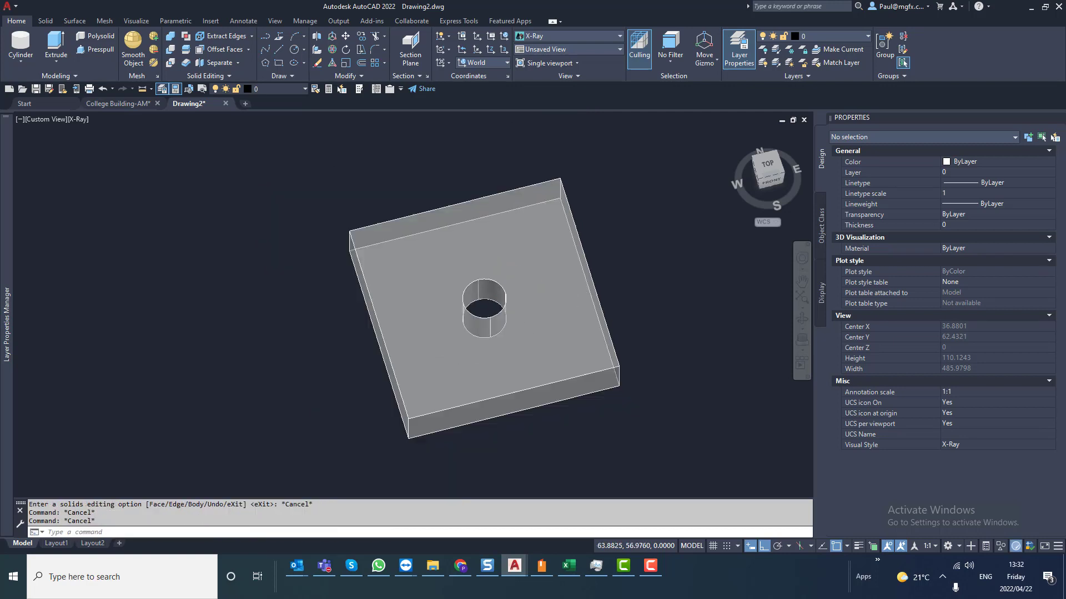
Step: Use Offset Faces to push the block's east side face outward by 2 units
{"action": "middle_click_drag", "start_coordinate": [456, 356], "coordinate": [482, 303], "text": "shift"}
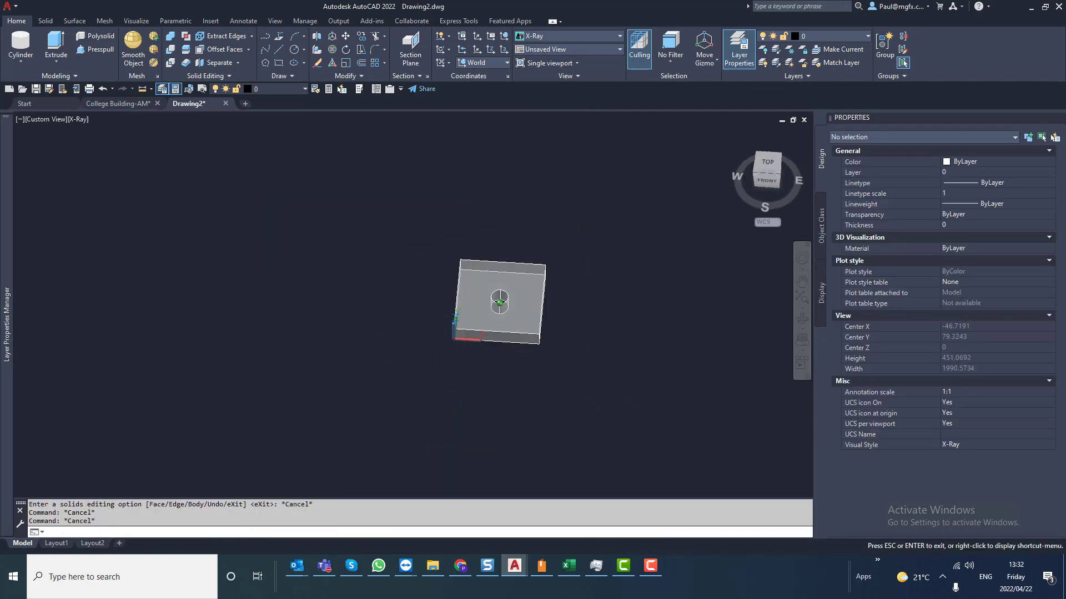
{"action": "scroll", "coordinate": [539, 305], "scroll_direction": "up", "scroll_amount": 2}
{"action": "middle_click_drag", "start_coordinate": [496, 365], "coordinate": [469, 335], "text": "shift"}
{"action": "scroll", "coordinate": [475, 353], "scroll_direction": "up", "scroll_amount": 4}
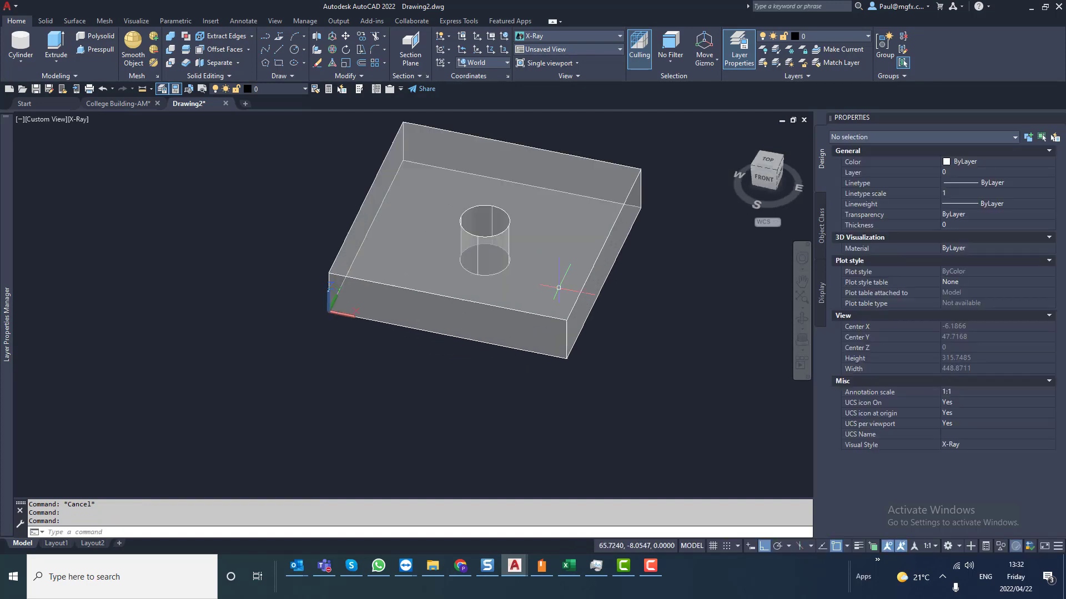
{"action": "left_click", "coordinate": [248, 50]}
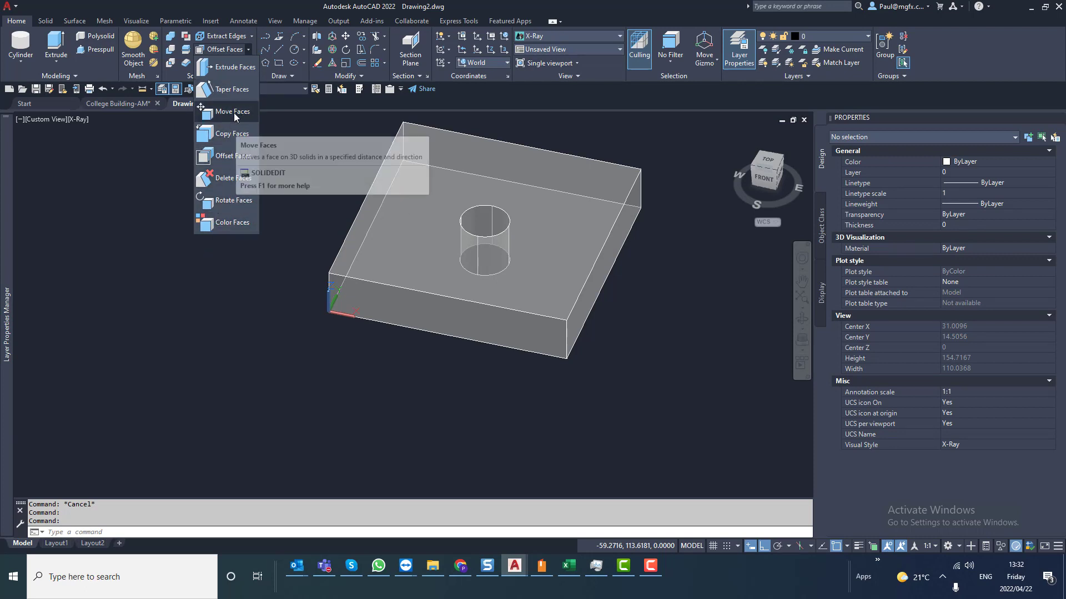
{"action": "left_click", "coordinate": [237, 161]}
{"action": "scroll", "coordinate": [566, 302], "scroll_direction": "up", "scroll_amount": 5}
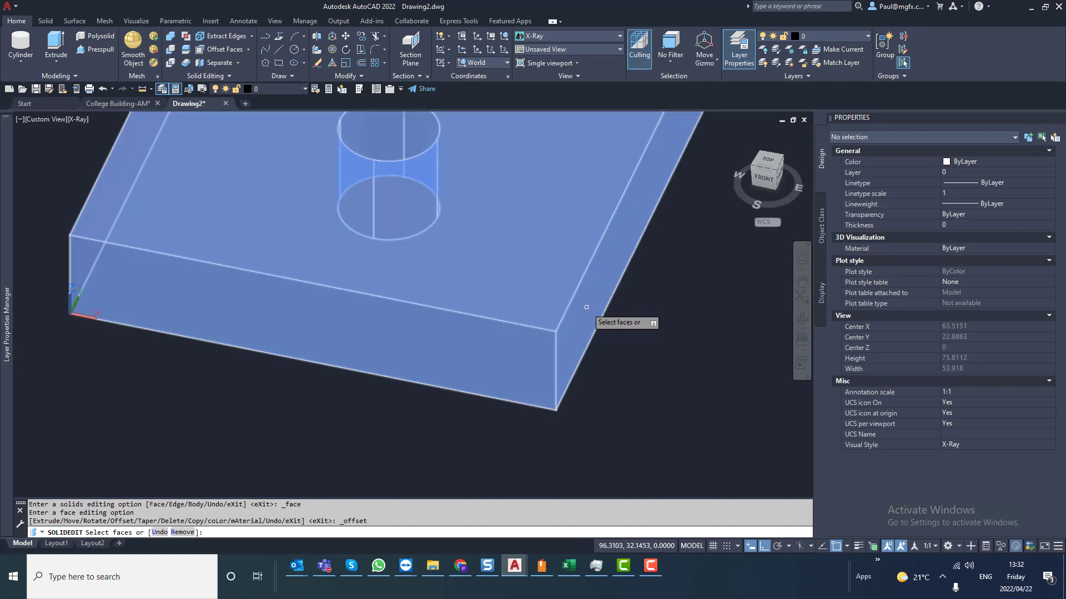
{"action": "left_click", "coordinate": [586, 307]}
{"action": "key", "text": "Return"}
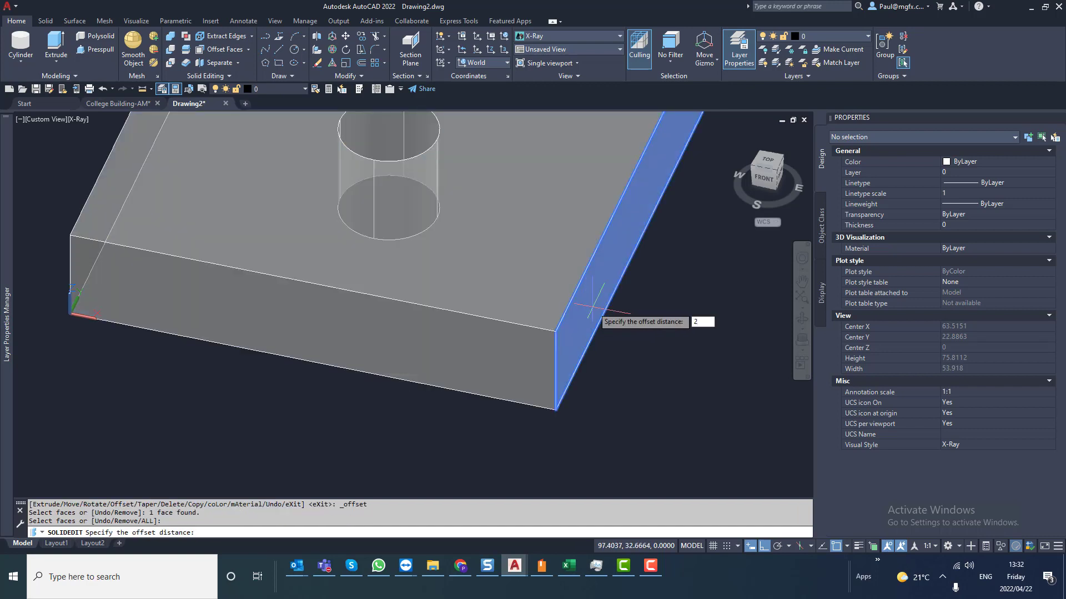
{"action": "key", "text": "Return"}
{"action": "key", "text": "Return"}
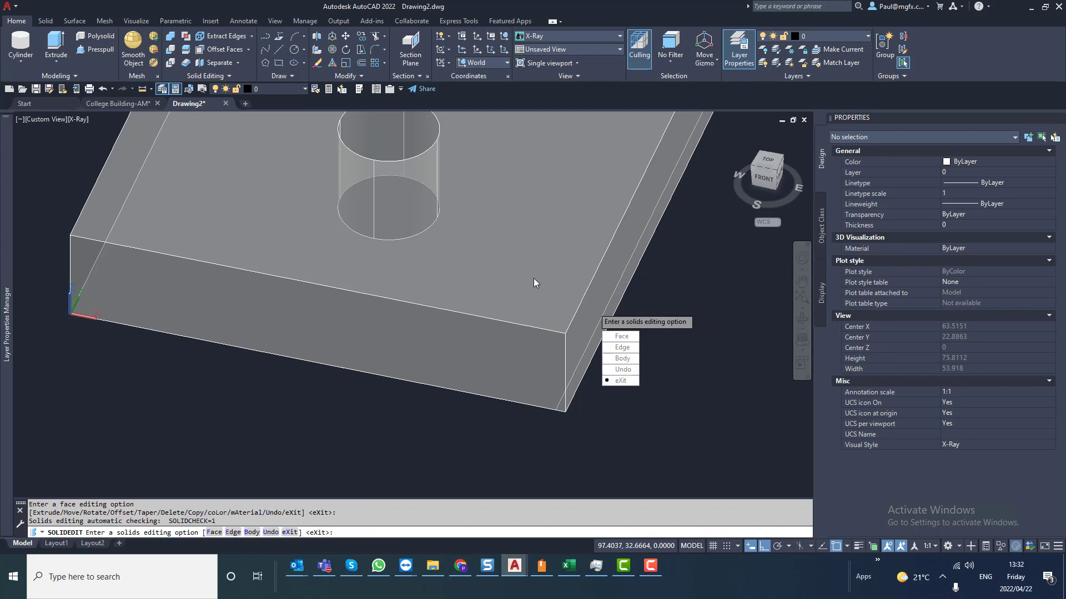
{"action": "scroll", "coordinate": [533, 283], "scroll_direction": "down", "scroll_amount": 3}
{"action": "key", "text": "Escape"}
{"action": "key", "text": "Escape"}
{"action": "middle_click_drag", "start_coordinate": [511, 283], "coordinate": [521, 361], "text": "shift"}
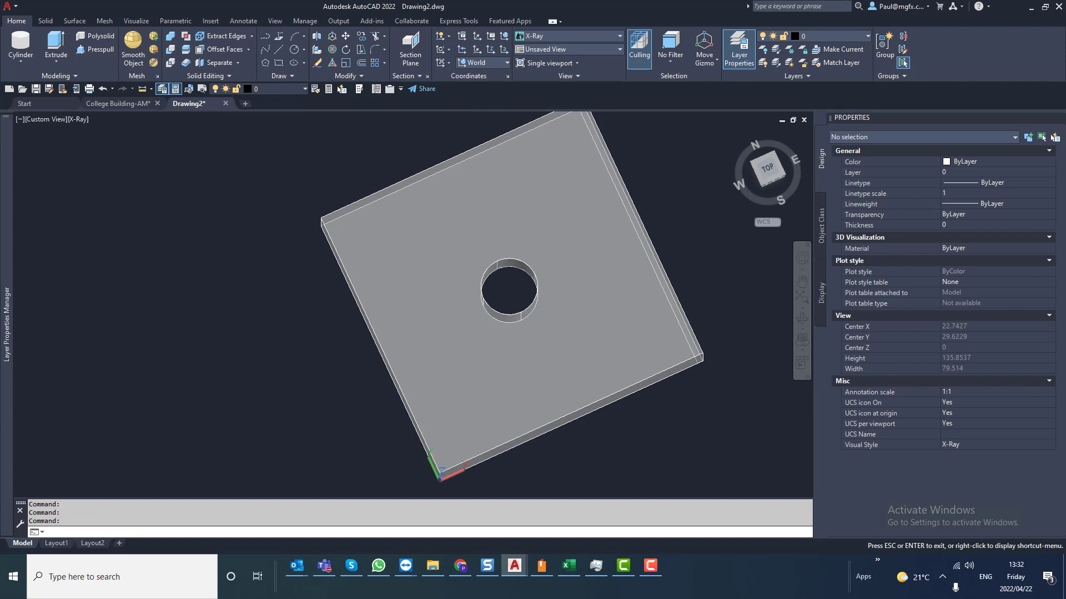
{"action": "middle_click_drag", "start_coordinate": [492, 291], "coordinate": [516, 291], "text": "shift"}
{"action": "left_click", "coordinate": [556, 196]}
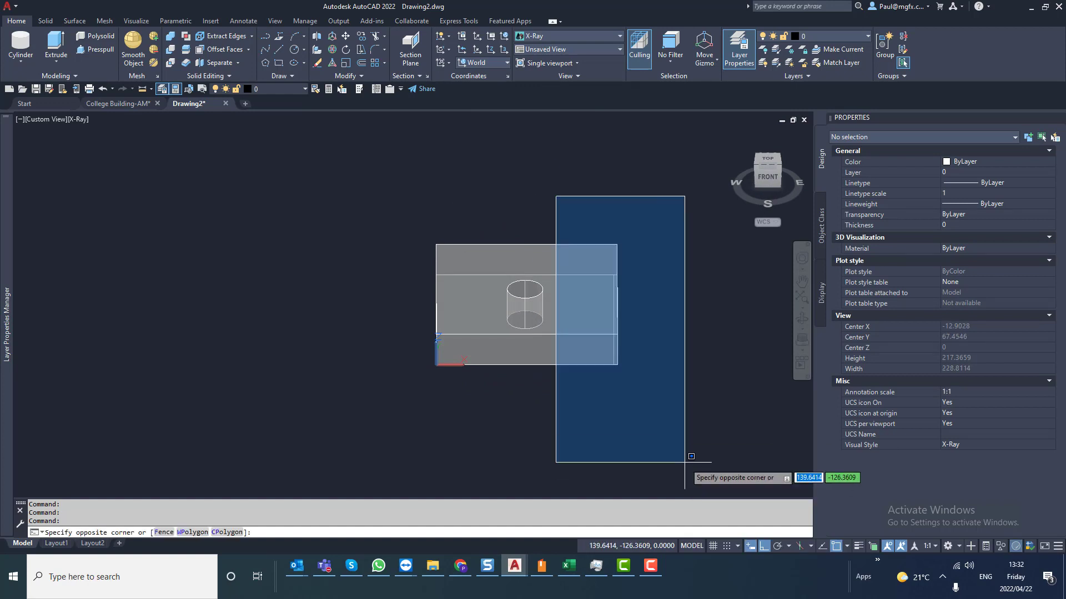
{"action": "left_click", "coordinate": [678, 442]}
{"action": "scroll", "coordinate": [618, 356], "scroll_direction": "up", "scroll_amount": 2}
{"action": "middle_click_drag", "start_coordinate": [618, 357], "coordinate": [622, 422], "text": "shift"}
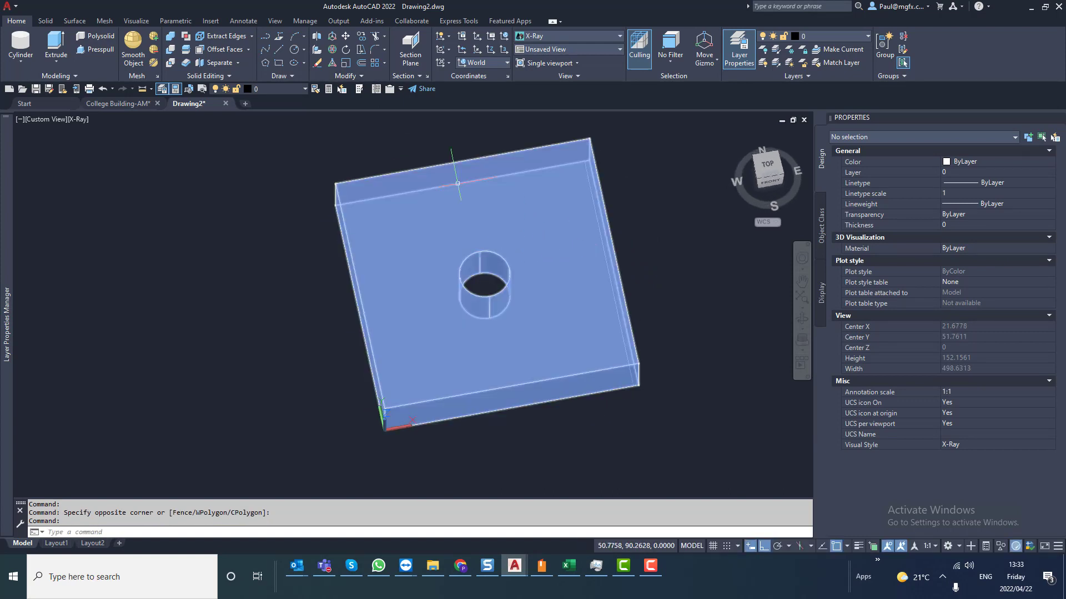
{"action": "middle_click_drag", "start_coordinate": [530, 229], "coordinate": [482, 225], "text": "shift"}
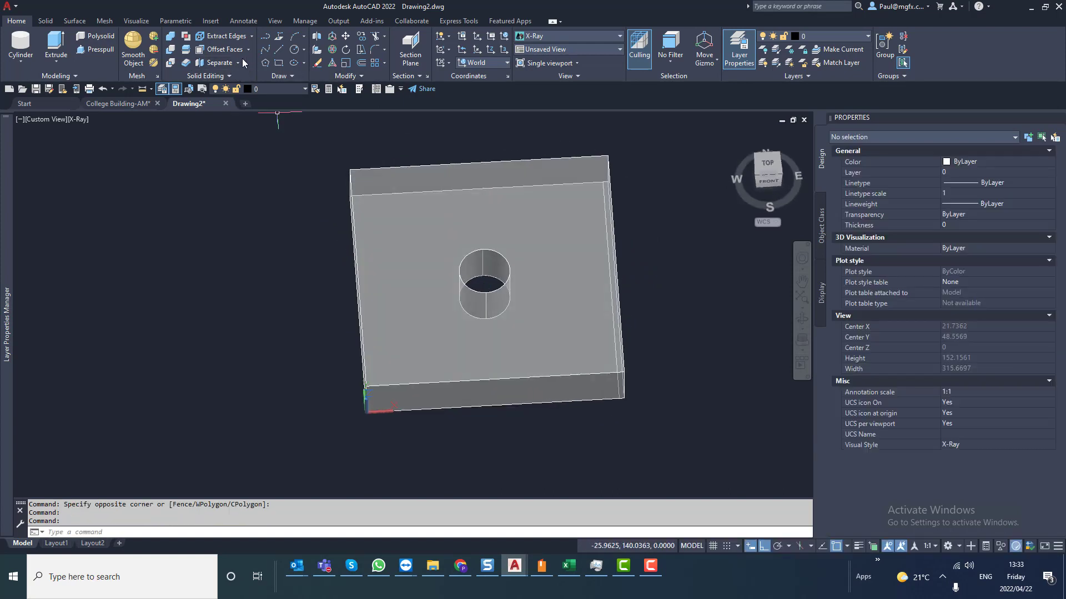
Step: Taper the block's east side face inward, using its front vertical edge from the bottom corner to the top corner as the axis
{"action": "left_click", "coordinate": [248, 50]}
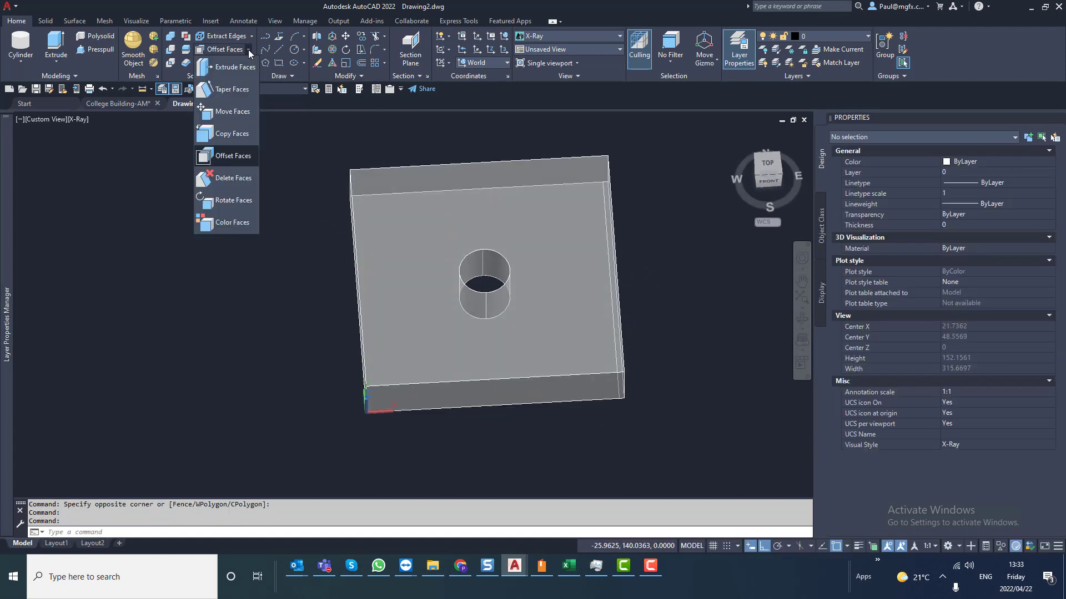
{"action": "left_click", "coordinate": [228, 89]}
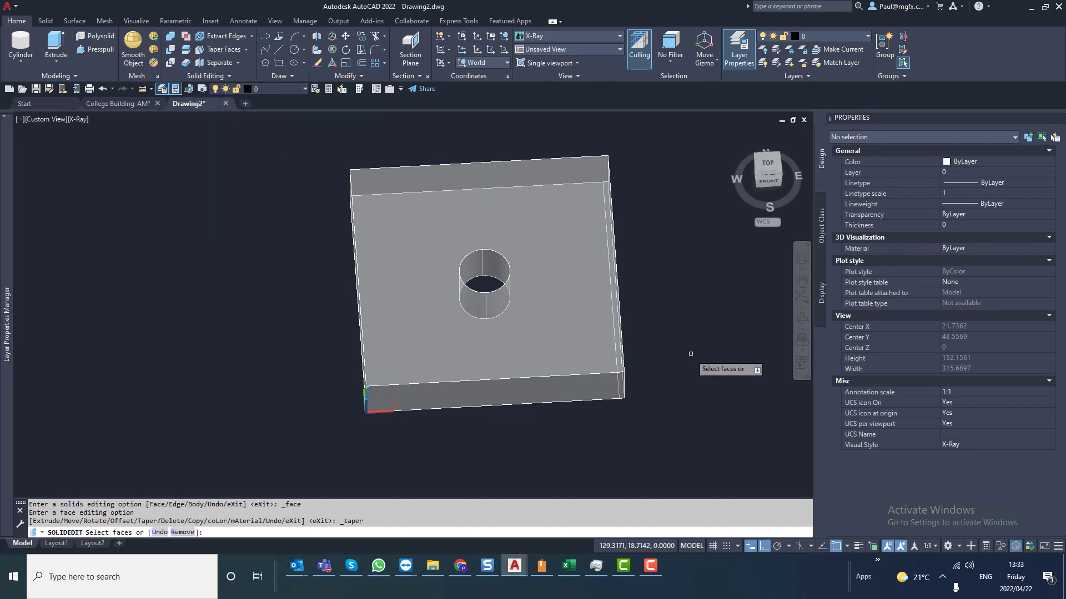
{"action": "middle_click_drag", "start_coordinate": [683, 366], "coordinate": [577, 275], "text": "shift"}
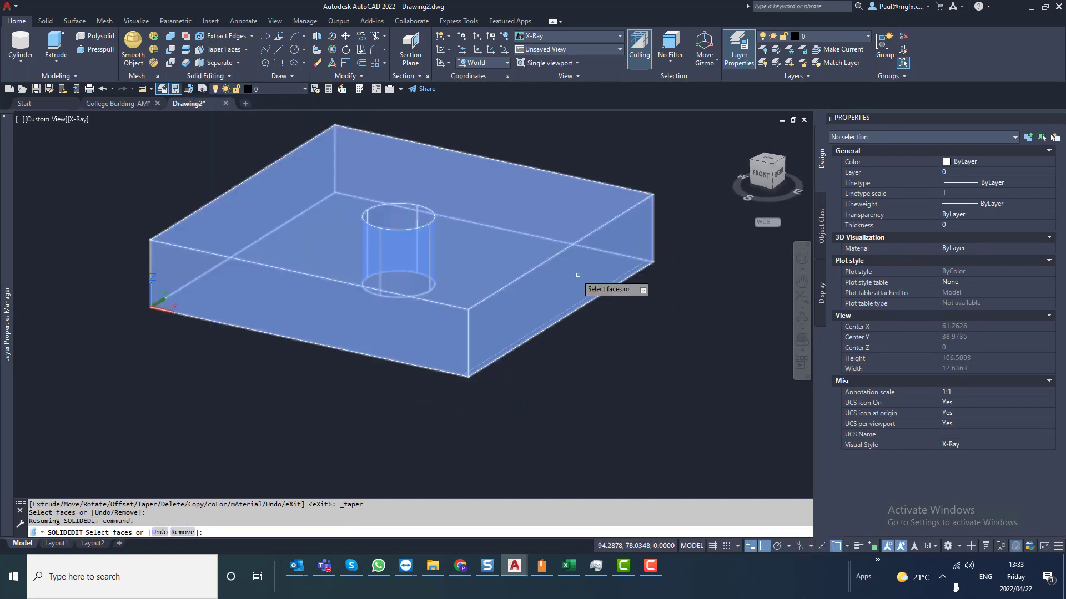
{"action": "left_click", "coordinate": [547, 292]}
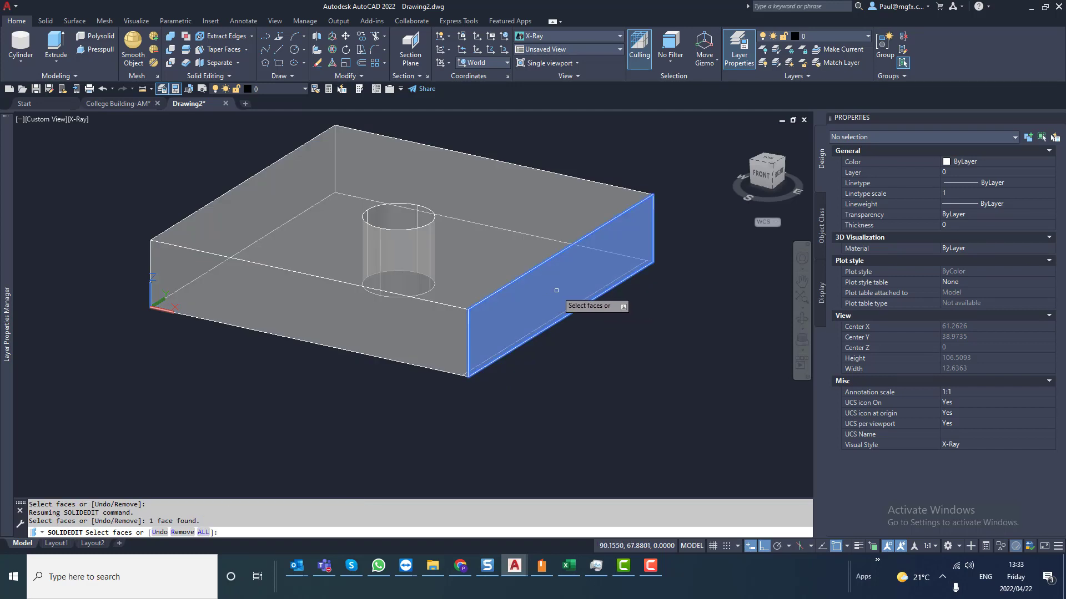
{"action": "key", "text": "Return"}
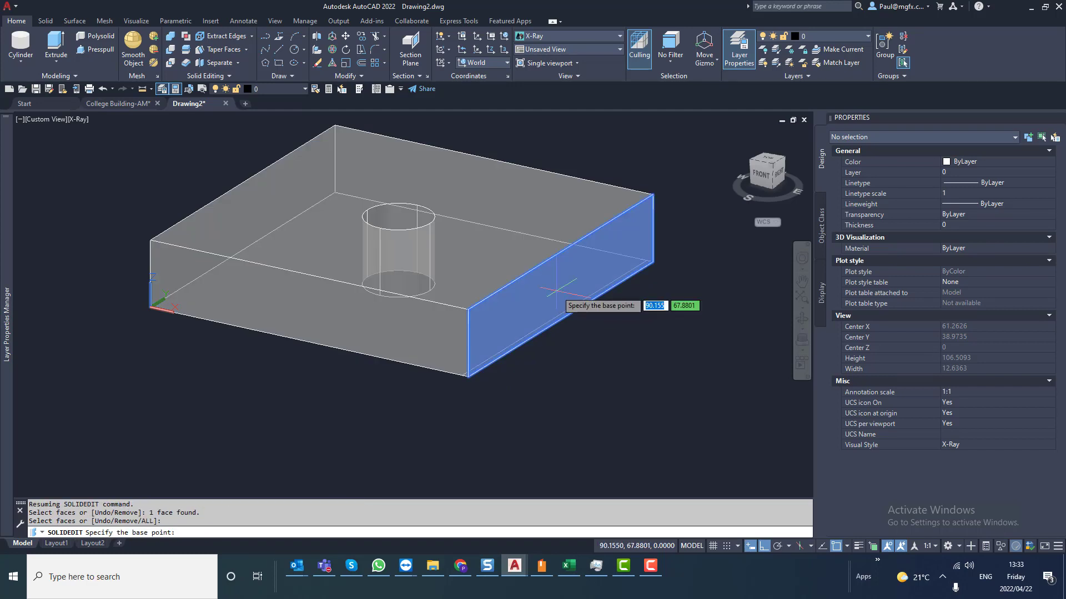
{"action": "left_click", "coordinate": [468, 376]}
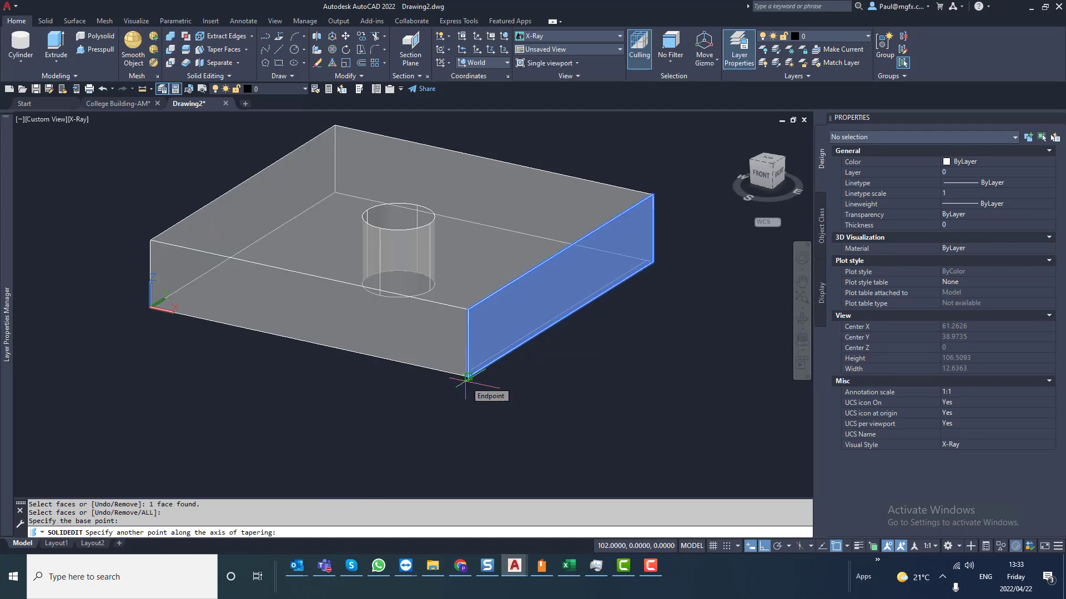
{"action": "left_click", "coordinate": [468, 310]}
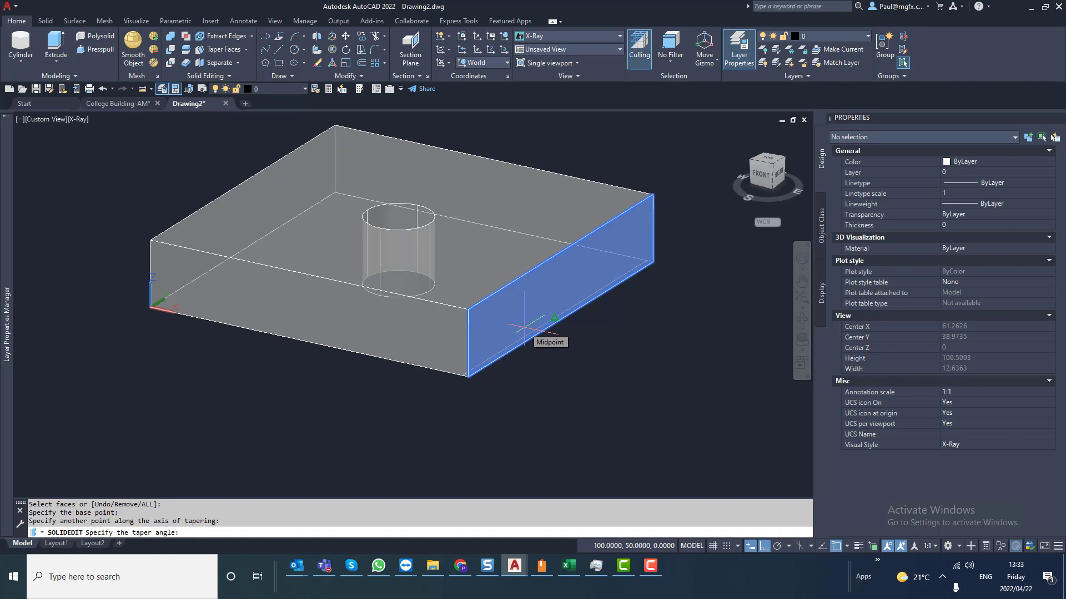
{"action": "key", "text": "Return"}
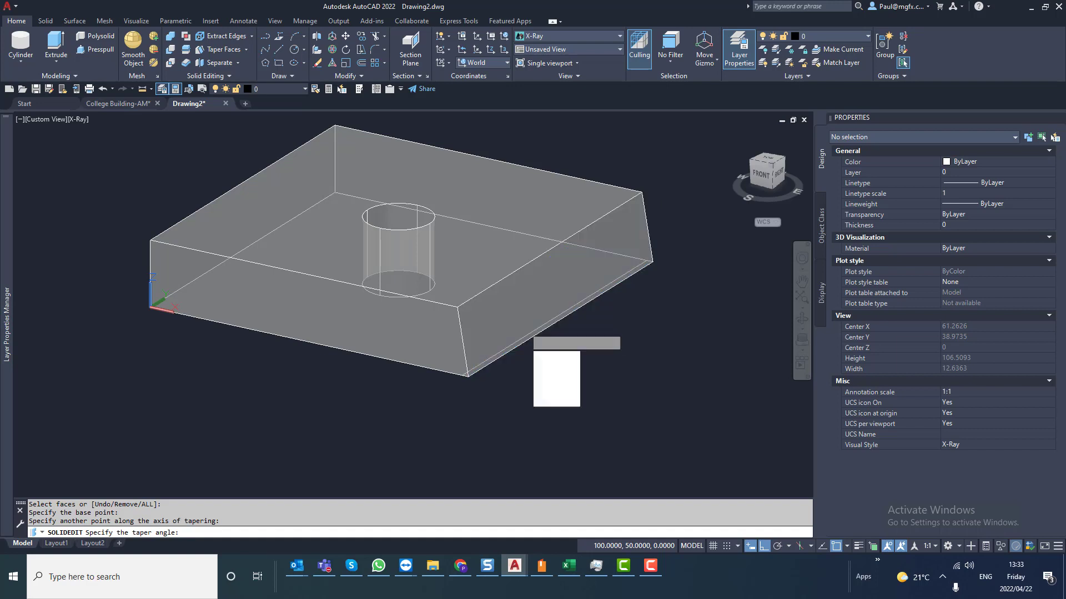
{"action": "key", "text": "Return"}
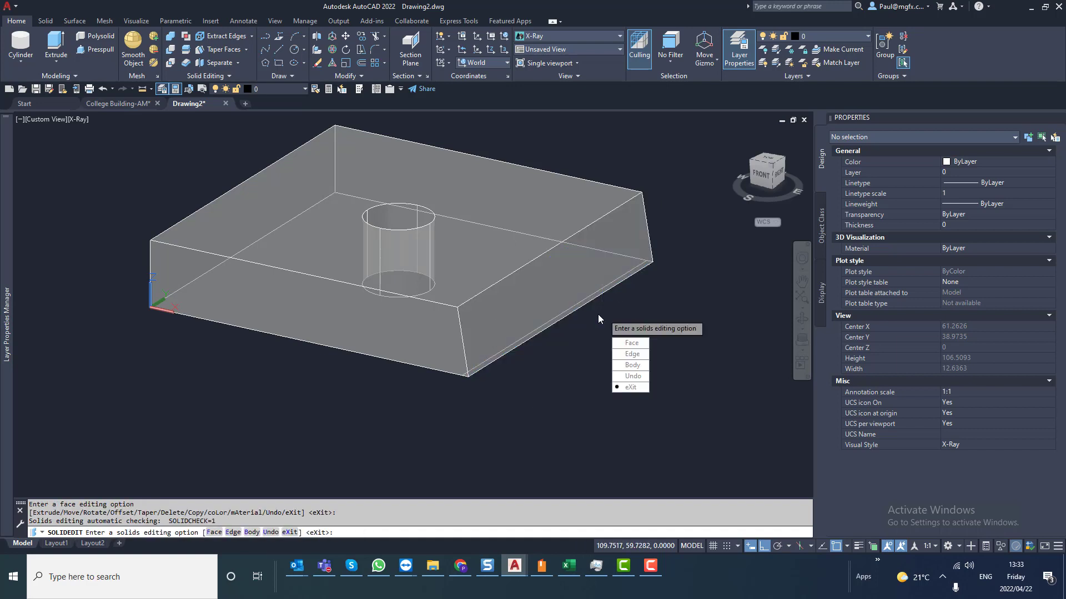
{"action": "key", "text": "Escape"}
{"action": "scroll", "coordinate": [594, 325], "scroll_direction": "down", "scroll_amount": 5}
Step: Taper the block's front face by 5 degrees, using its vertical edge at the origin corner from bottom to top as the axis
{"action": "mouse_move", "coordinate": [593, 324]}
{"action": "middle_mouse_down", "text": "shift"}
{"action": "mouse_move", "coordinate": [688, 364]}
{"action": "mouse_move", "coordinate": [533, 327]}
{"action": "mouse_move", "coordinate": [507, 335]}
{"action": "mouse_move", "coordinate": [631, 364]}
{"action": "middle_mouse_up", "text": "shift"}
{"action": "scroll", "coordinate": [545, 310], "scroll_direction": "up", "scroll_amount": 5}
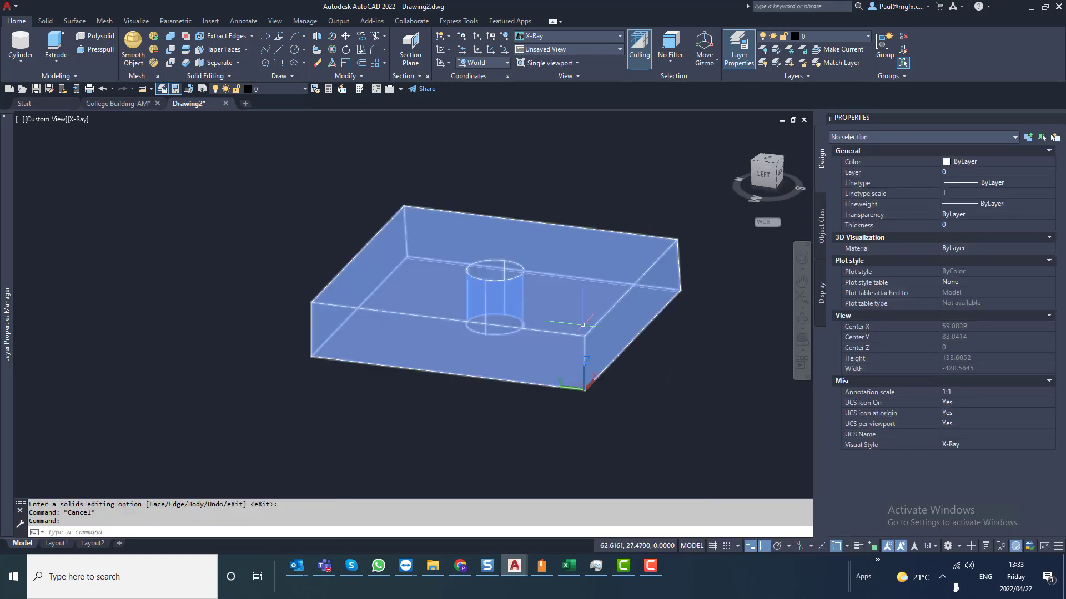
{"action": "left_click", "coordinate": [224, 52]}
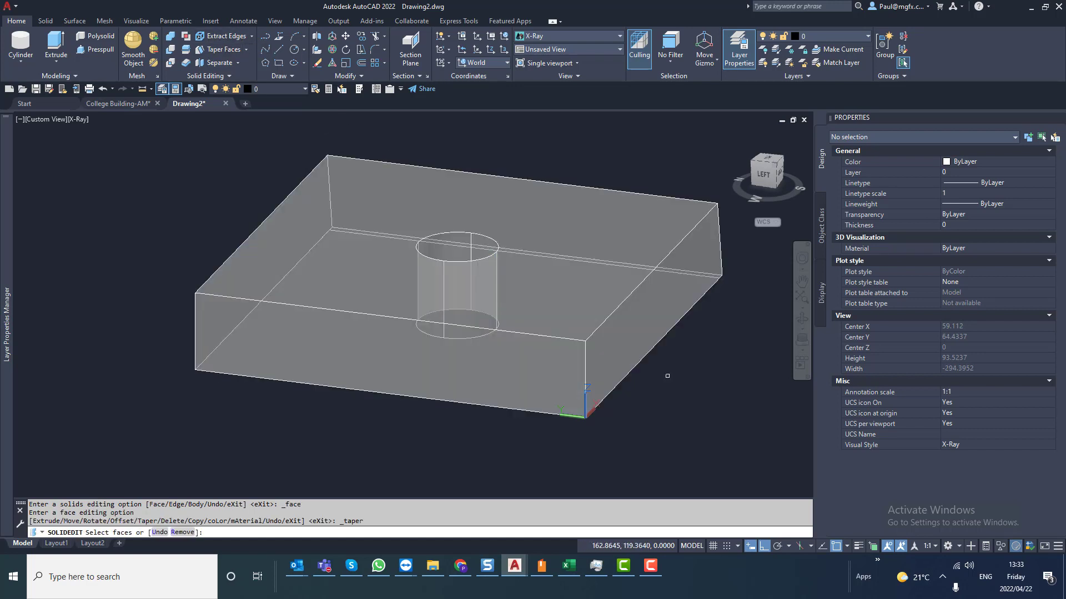
{"action": "left_click", "coordinate": [624, 360]}
{"action": "key", "text": "Return"}
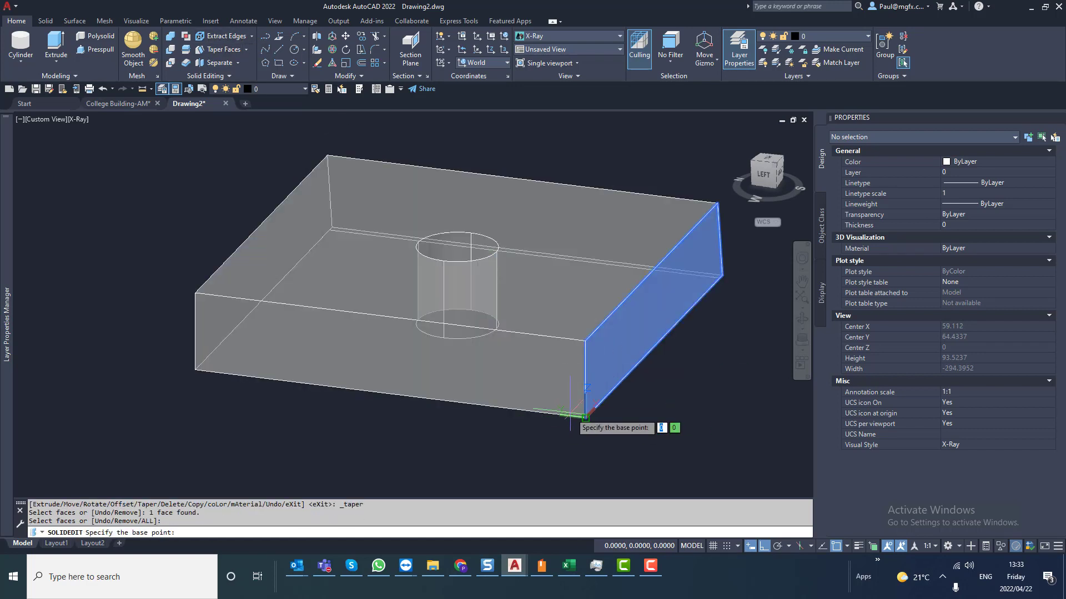
{"action": "left_click", "coordinate": [586, 416]}
{"action": "left_click", "coordinate": [585, 358]}
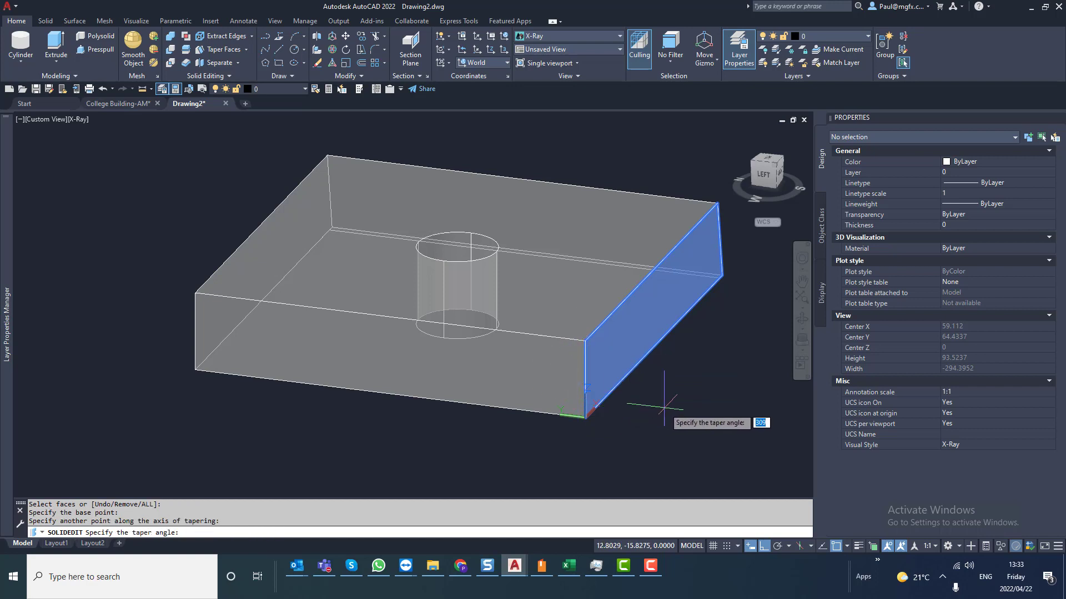
{"action": "type", "text": "5"}
{"action": "key", "text": "Return"}
{"action": "key", "text": "Return"}
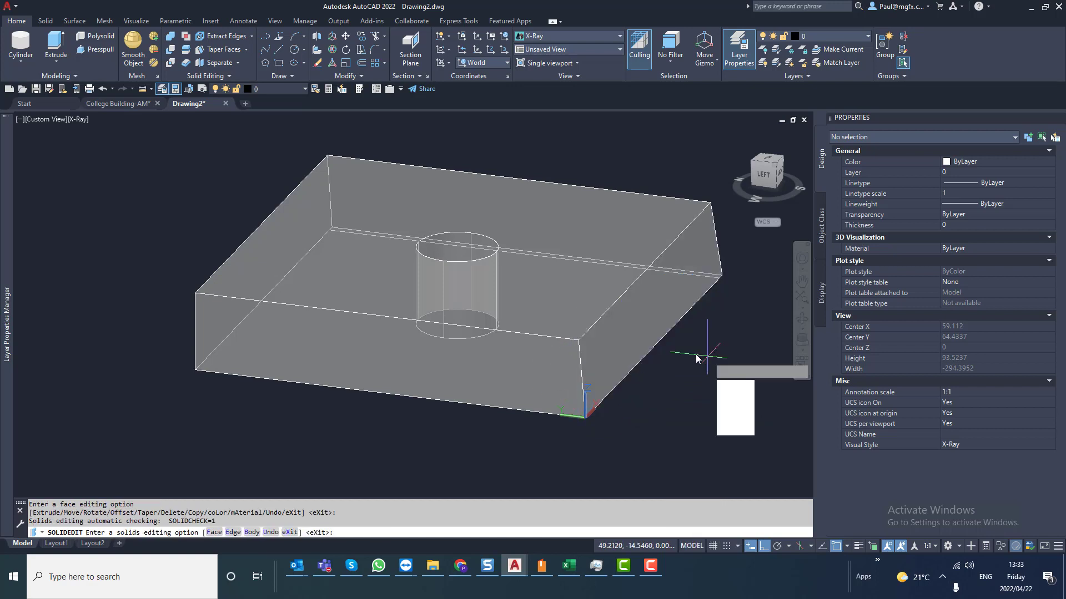
{"action": "scroll", "coordinate": [704, 361], "scroll_direction": "down", "scroll_amount": 3}
{"action": "key", "text": "Return"}
Step: Extrude the block's tapered east side face outward by 10 with a taper angle of 0
{"action": "mouse_move", "coordinate": [721, 348]}
{"action": "middle_mouse_down", "text": "shift"}
{"action": "mouse_move", "coordinate": [498, 269]}
{"action": "mouse_move", "coordinate": [569, 371]}
{"action": "mouse_move", "coordinate": [714, 386]}
{"action": "middle_mouse_up", "text": "shift"}
{"action": "middle_click_drag", "start_coordinate": [552, 365], "coordinate": [622, 355], "text": "shift"}
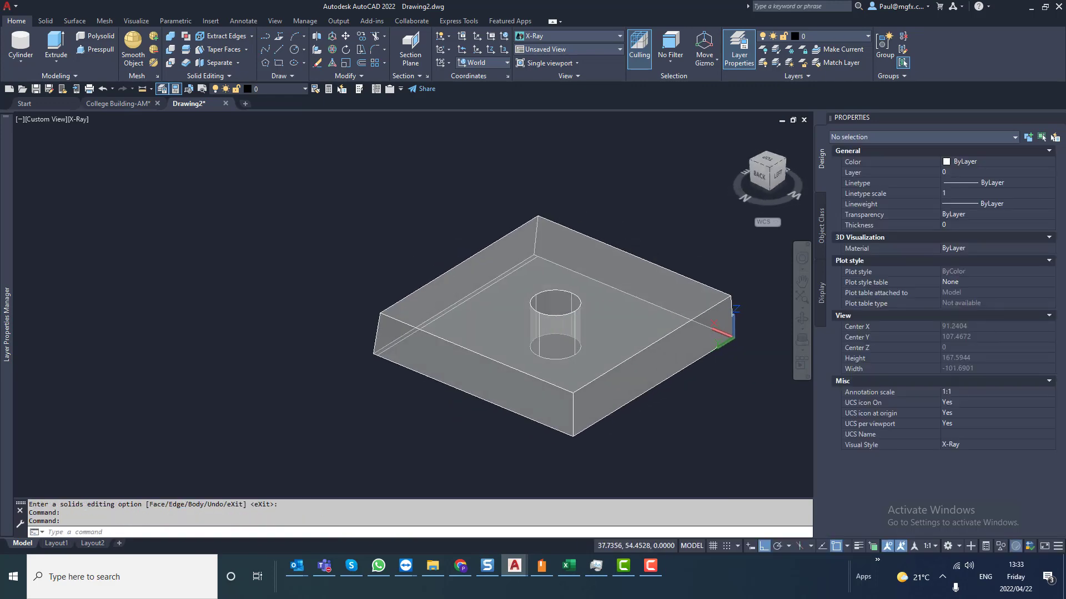
{"action": "left_click", "coordinate": [242, 54]}
{"action": "left_click", "coordinate": [246, 52]}
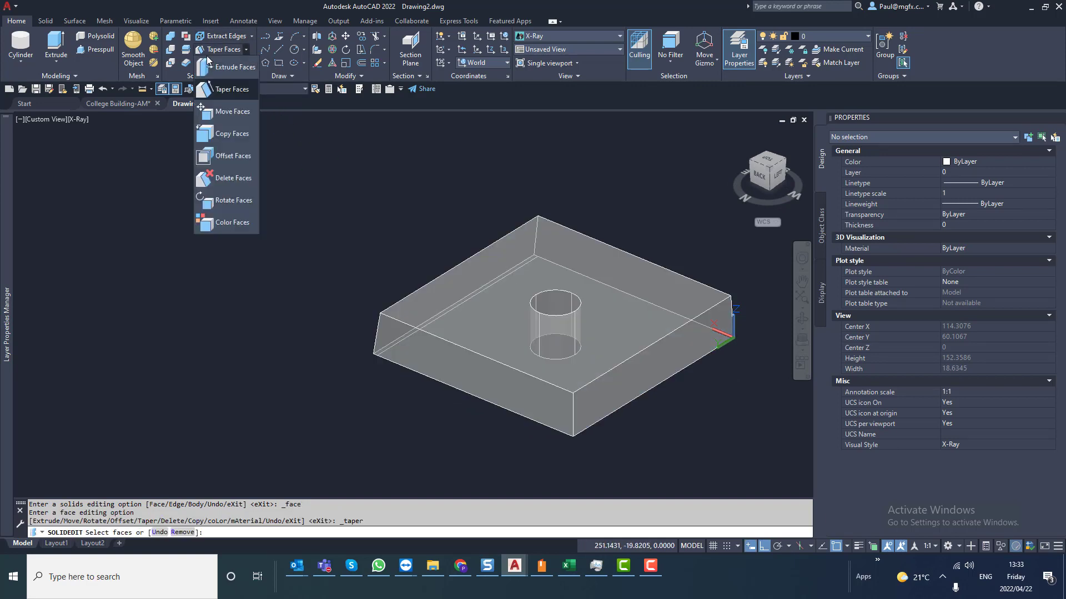
{"action": "left_click", "coordinate": [226, 67]}
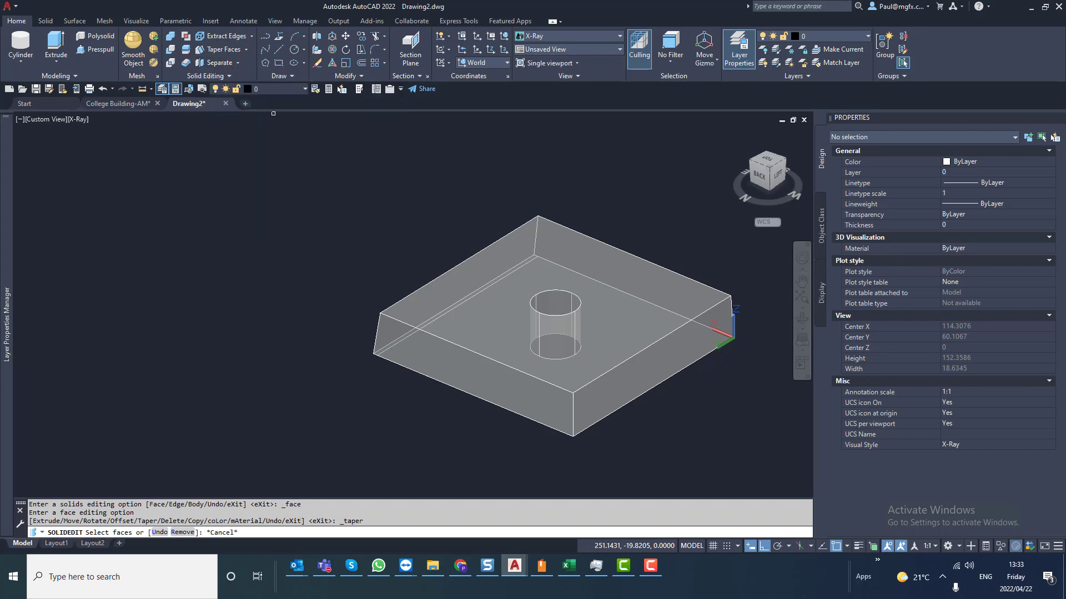
{"action": "middle_click_drag", "start_coordinate": [675, 392], "coordinate": [708, 359], "text": "shift"}
{"action": "scroll", "coordinate": [702, 350], "scroll_direction": "up", "scroll_amount": 2}
{"action": "left_click", "coordinate": [610, 327]}
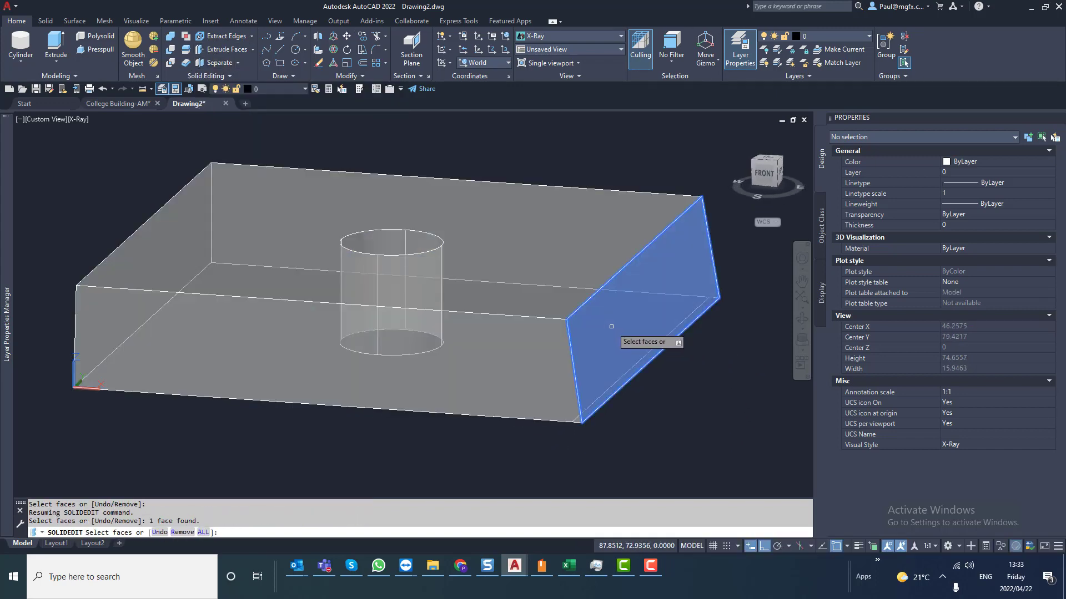
{"action": "key", "text": "Return"}
{"action": "scroll", "coordinate": [570, 339], "scroll_direction": "down", "scroll_amount": 3}
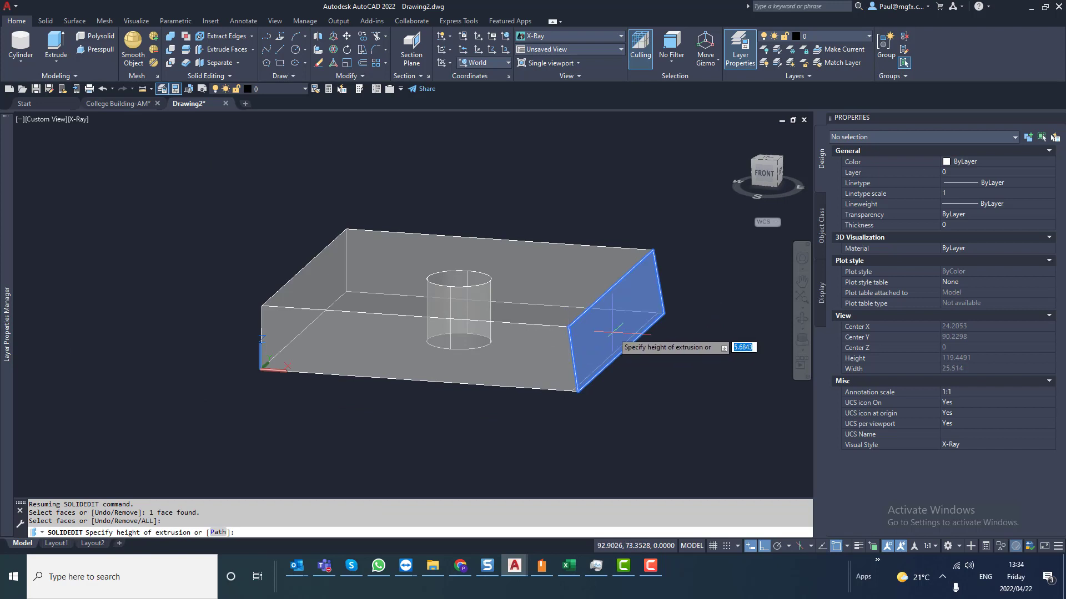
{"action": "type", "text": "10"}
{"action": "key", "text": "Return"}
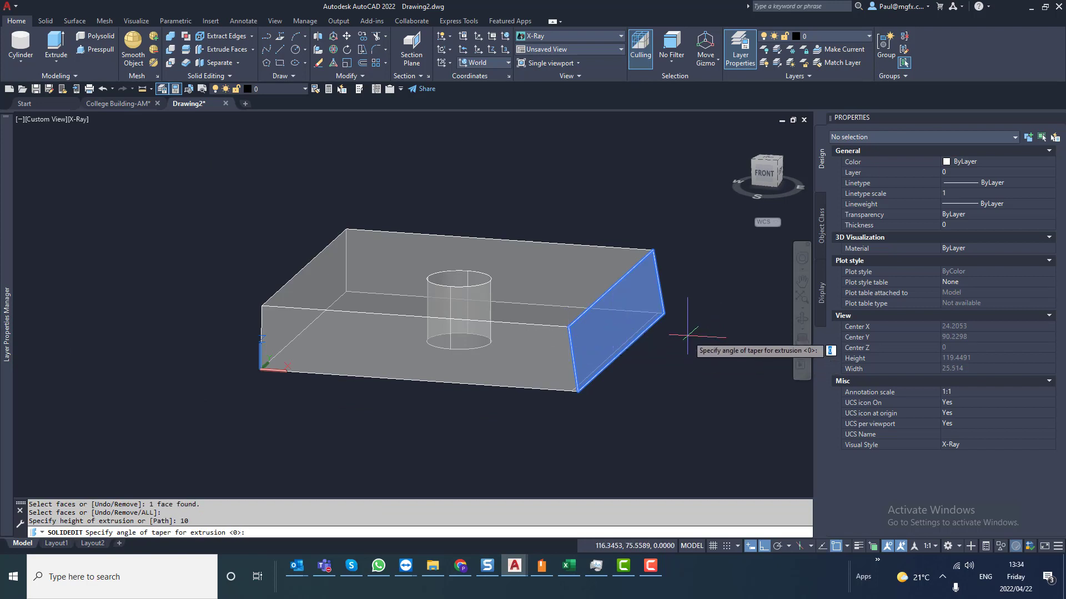
{"action": "middle_click_drag", "start_coordinate": [664, 340], "coordinate": [595, 358]}
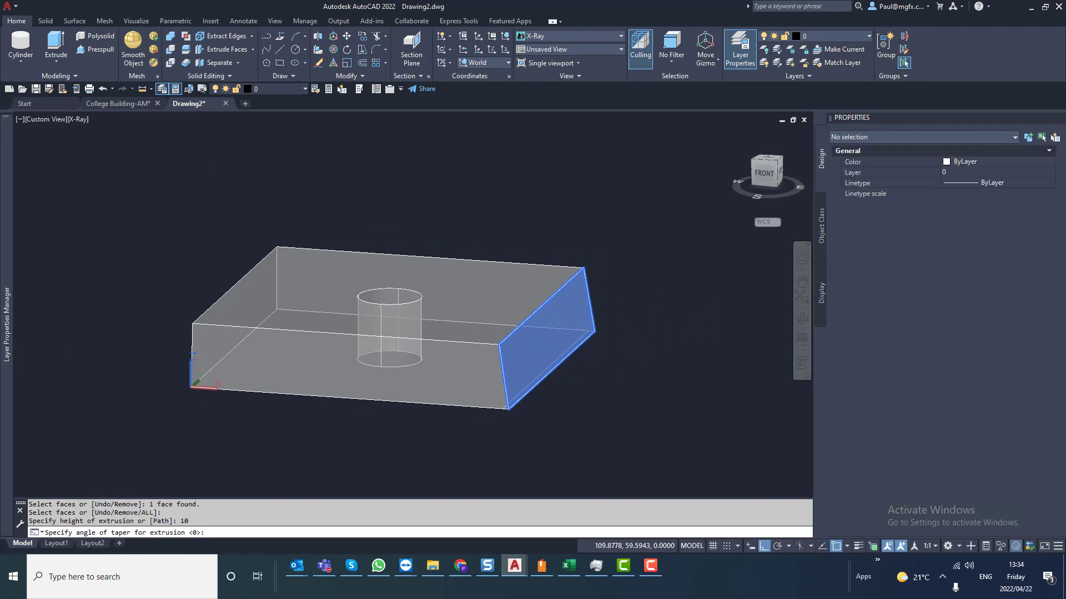
{"action": "key", "text": "Return"}
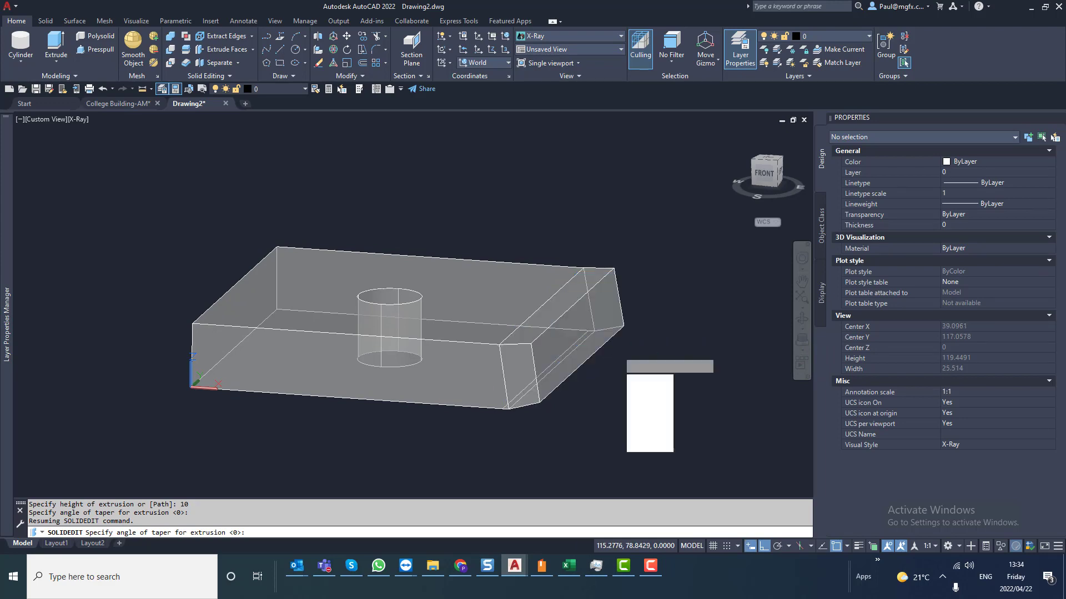
{"action": "key", "text": "Return"}
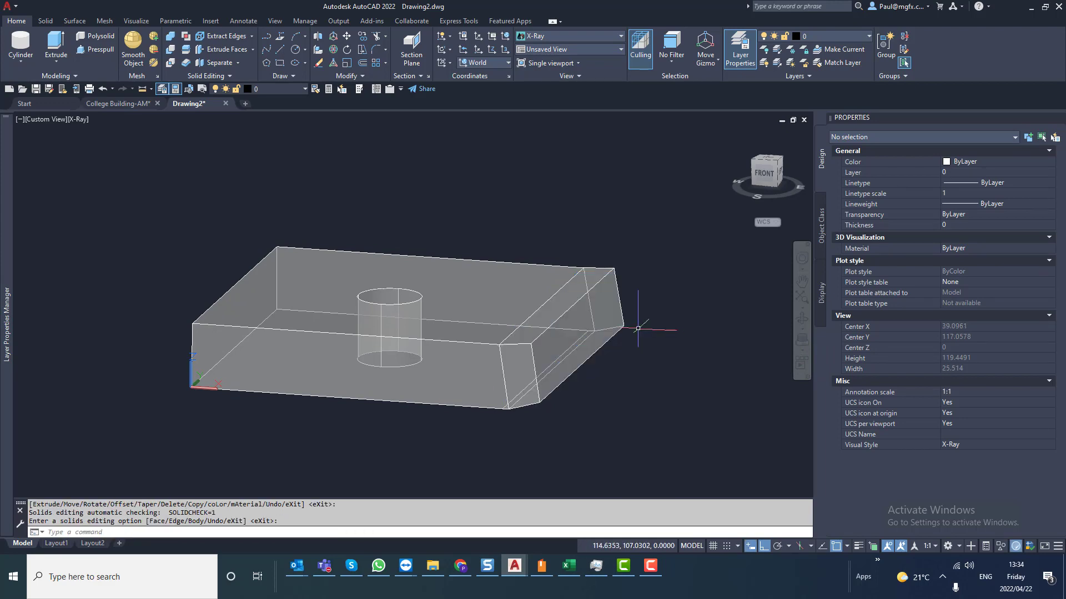
Step: Use Move Faces to shift the block's west side face a short distance inward along the X axis
{"action": "middle_click_drag", "start_coordinate": [622, 340], "coordinate": [589, 362], "text": "shift"}
{"action": "scroll", "coordinate": [561, 376], "scroll_direction": "down", "scroll_amount": 2}
{"action": "scroll", "coordinate": [588, 362], "scroll_direction": "up", "scroll_amount": 3}
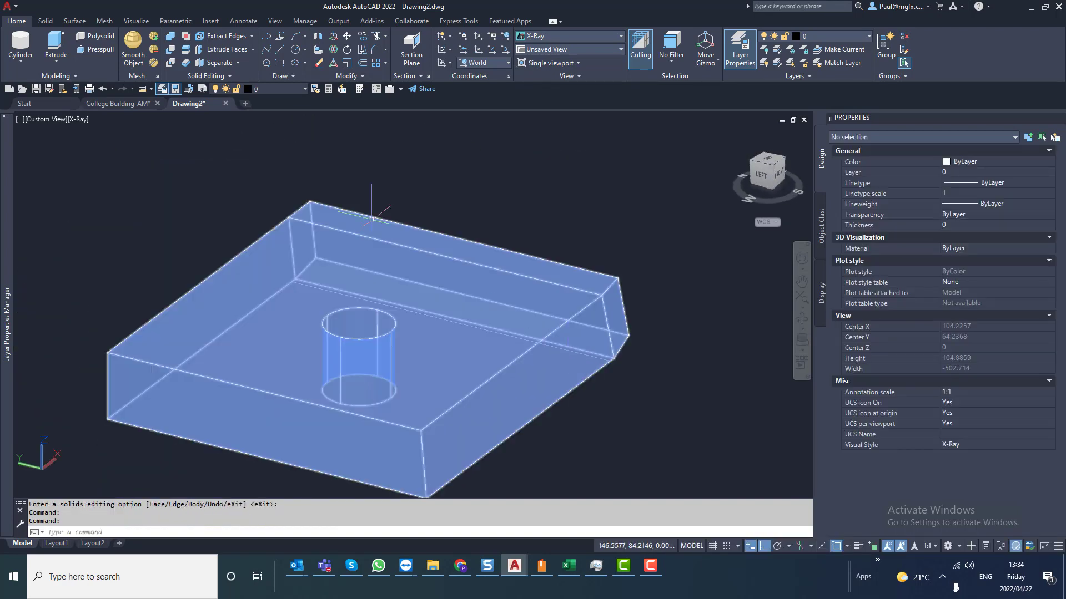
{"action": "left_click", "coordinate": [254, 50]}
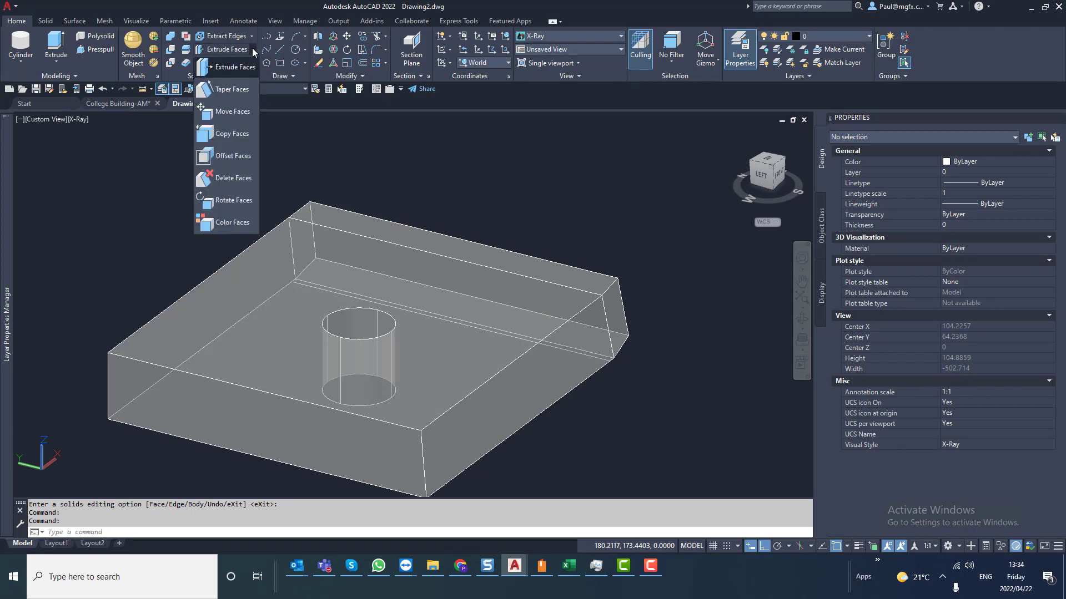
{"action": "left_click", "coordinate": [224, 112]}
{"action": "scroll", "coordinate": [478, 382], "scroll_direction": "down", "scroll_amount": 3}
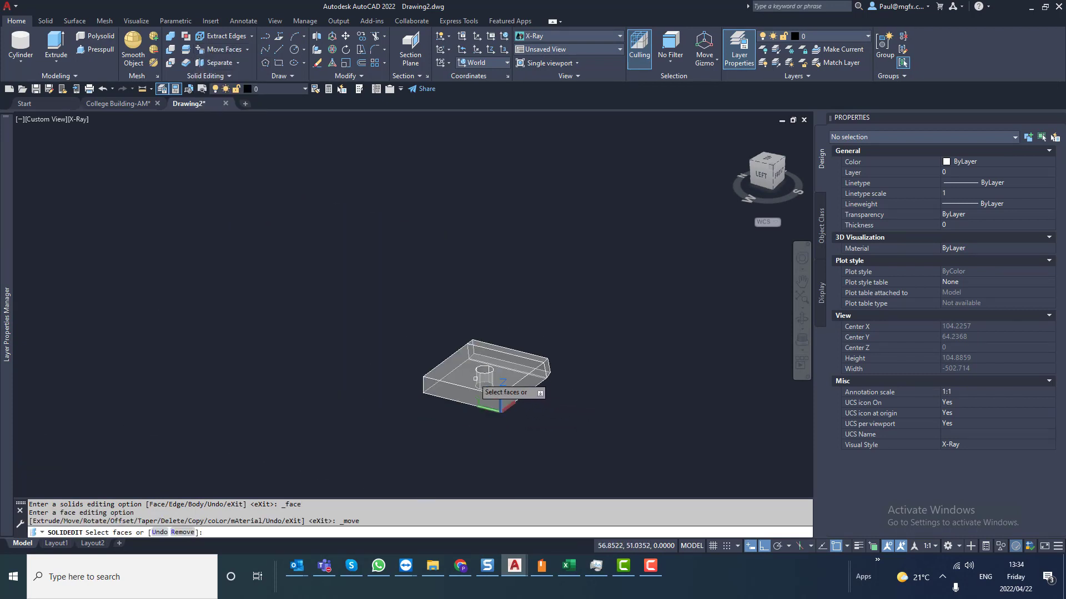
{"action": "middle_click_drag", "start_coordinate": [476, 338], "coordinate": [625, 367], "text": "shift"}
{"action": "scroll", "coordinate": [515, 400], "scroll_direction": "up", "scroll_amount": 3}
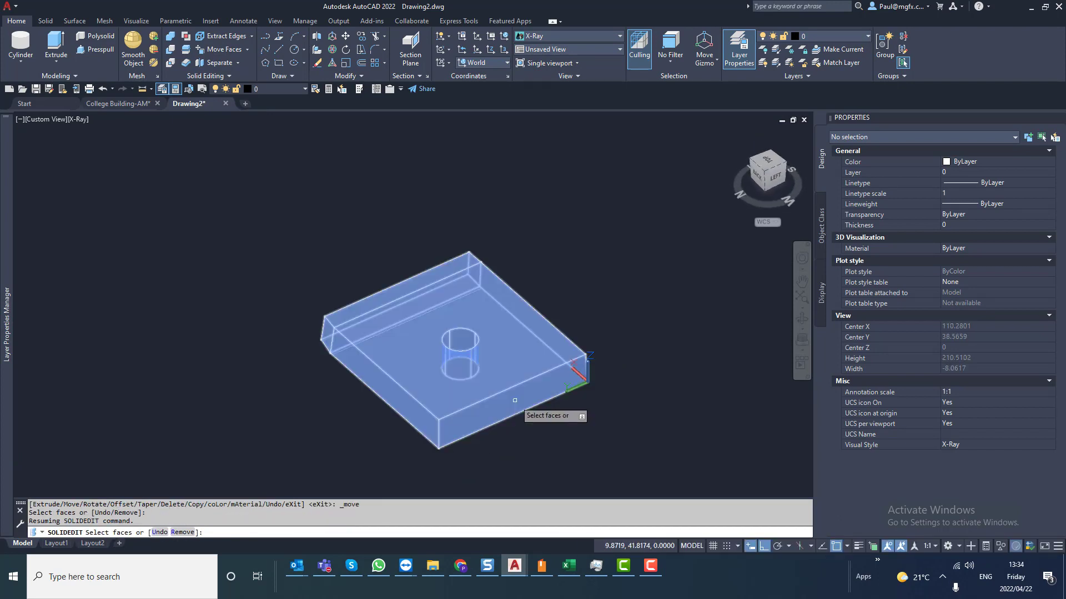
{"action": "left_click", "coordinate": [503, 406]}
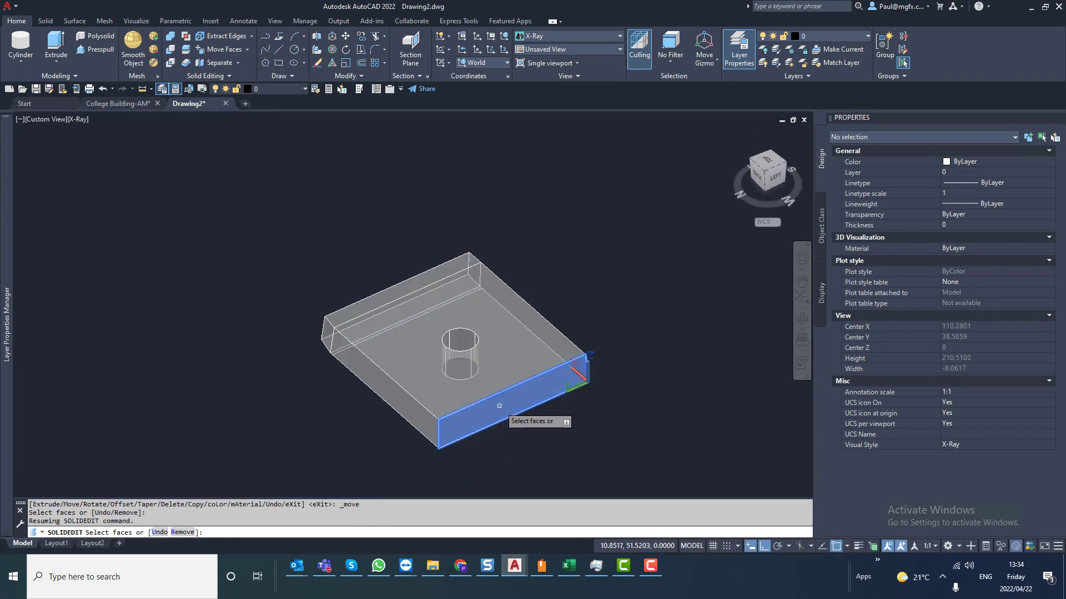
{"action": "key", "text": "Return"}
{"action": "left_click", "coordinate": [582, 425]}
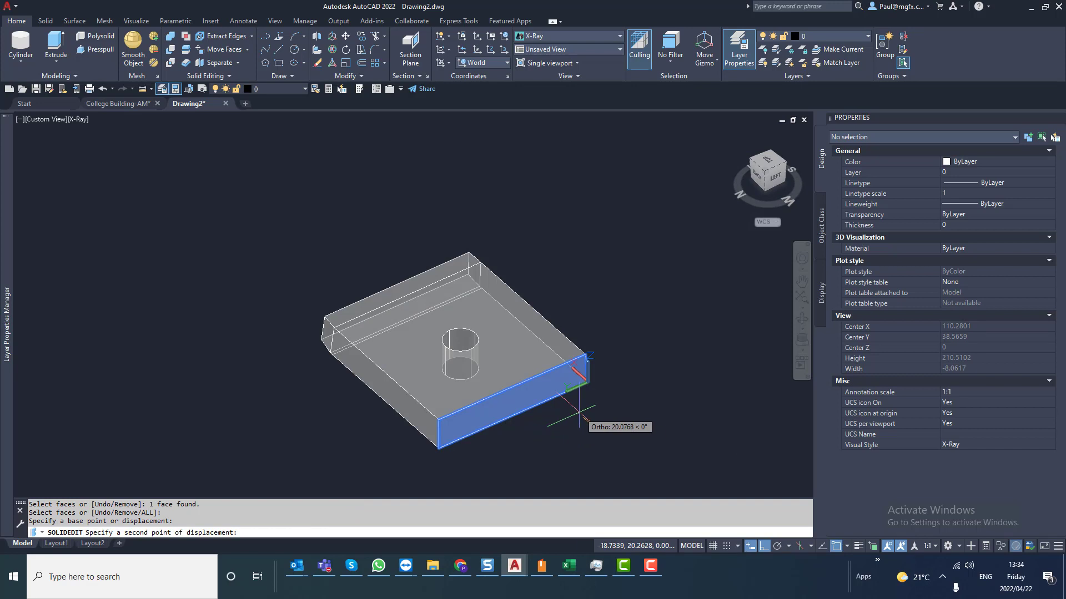
{"action": "left_click", "coordinate": [580, 416]}
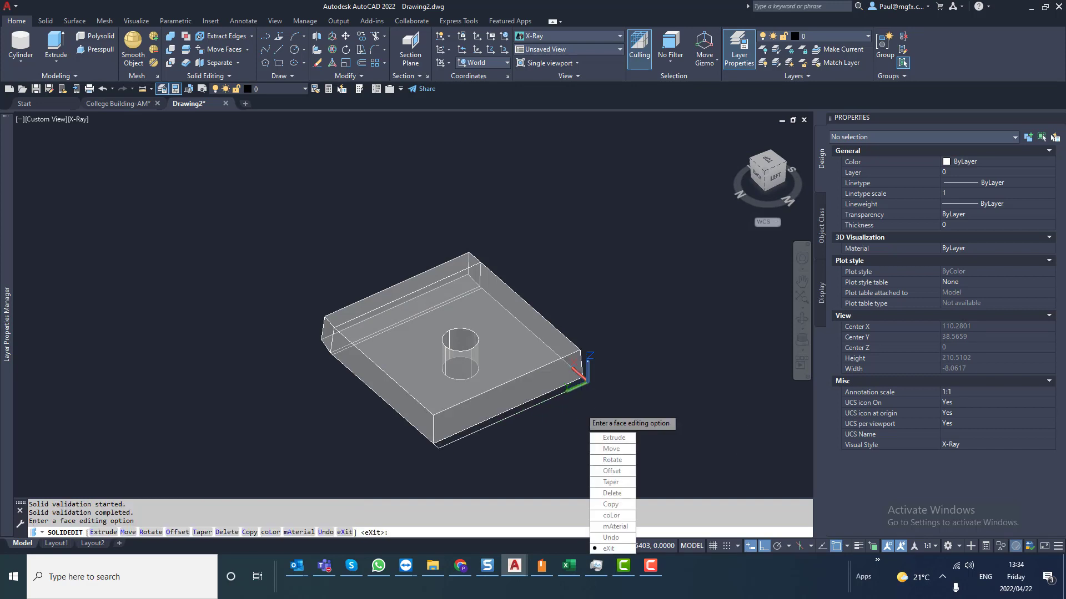
{"action": "key", "text": "Return"}
{"action": "key", "text": "Return"}
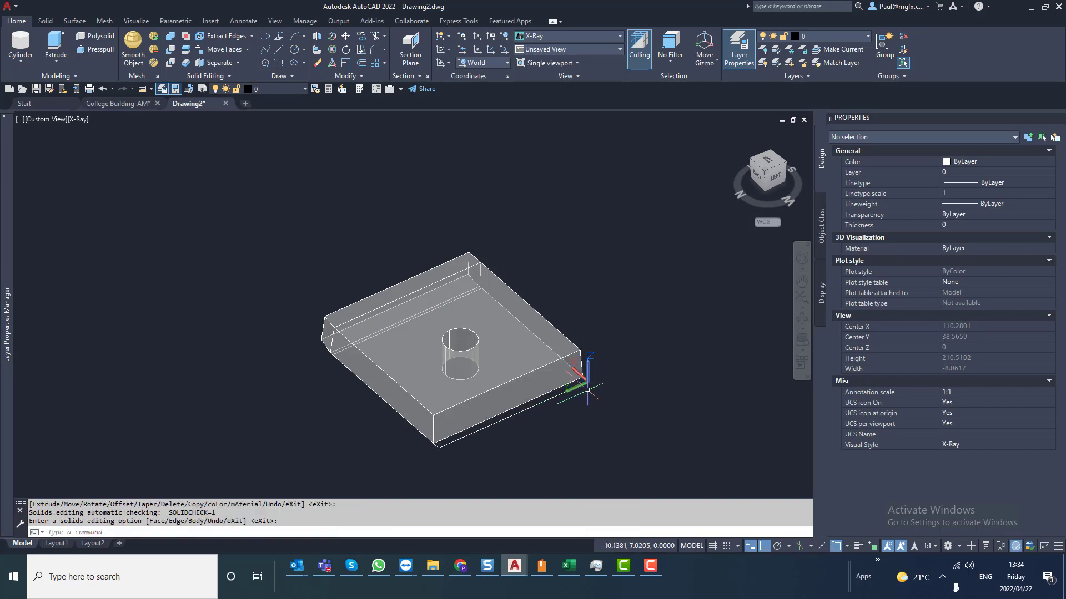
{"action": "scroll", "coordinate": [565, 393], "scroll_direction": "up", "scroll_amount": 2}
{"action": "key", "text": "Escape"}
Step: Copy the hole's cylindrical face about 34 units along the X axis towards the block's extruded east end
{"action": "middle_click_drag", "start_coordinate": [565, 392], "coordinate": [638, 375], "text": "shift"}
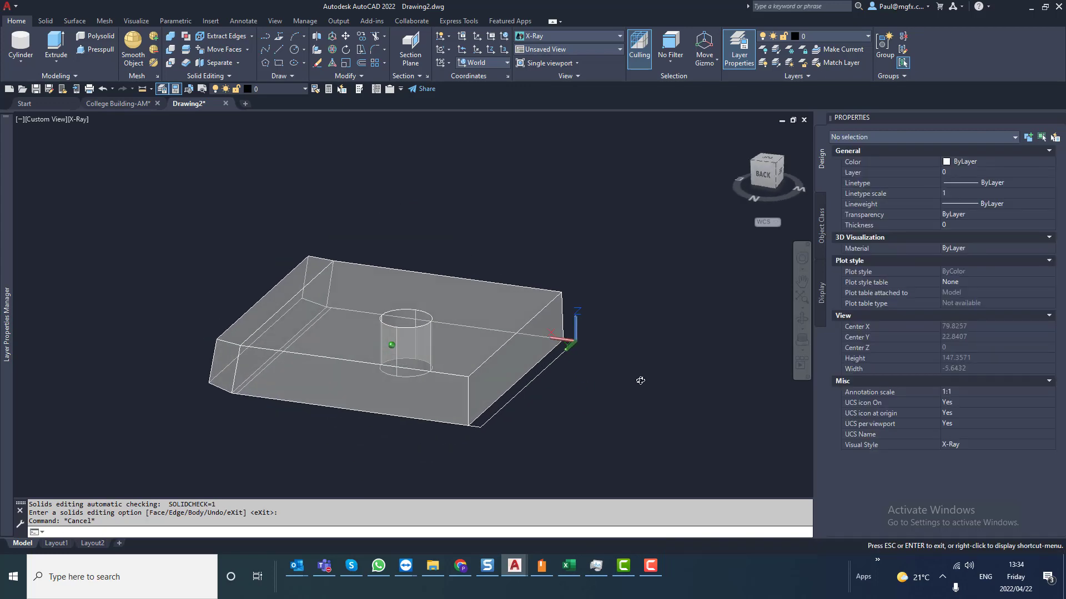
{"action": "scroll", "coordinate": [458, 410], "scroll_direction": "up", "scroll_amount": 3}
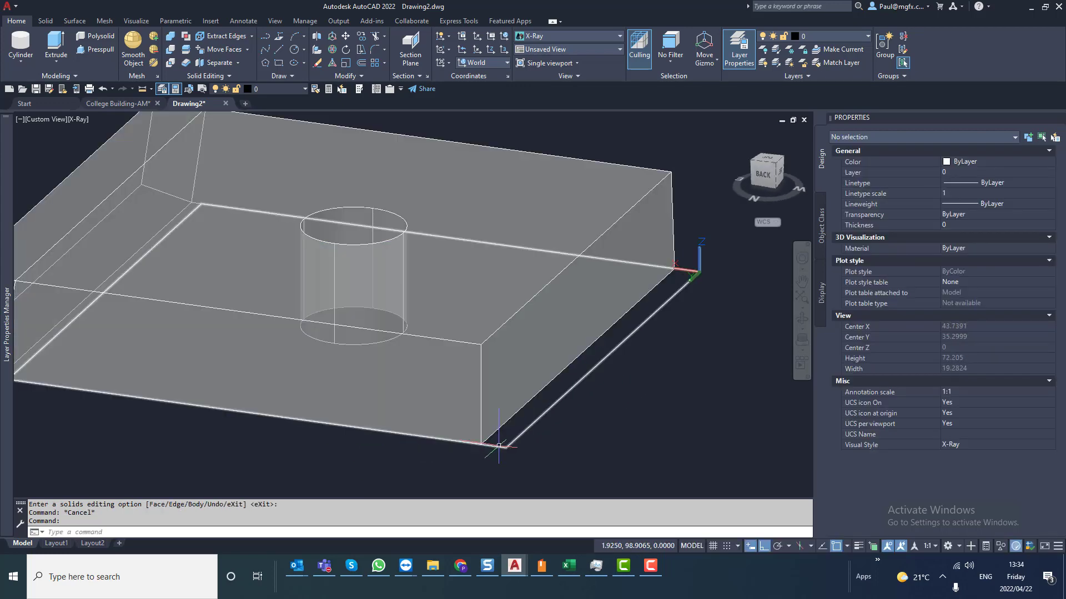
{"action": "left_click", "coordinate": [247, 50]}
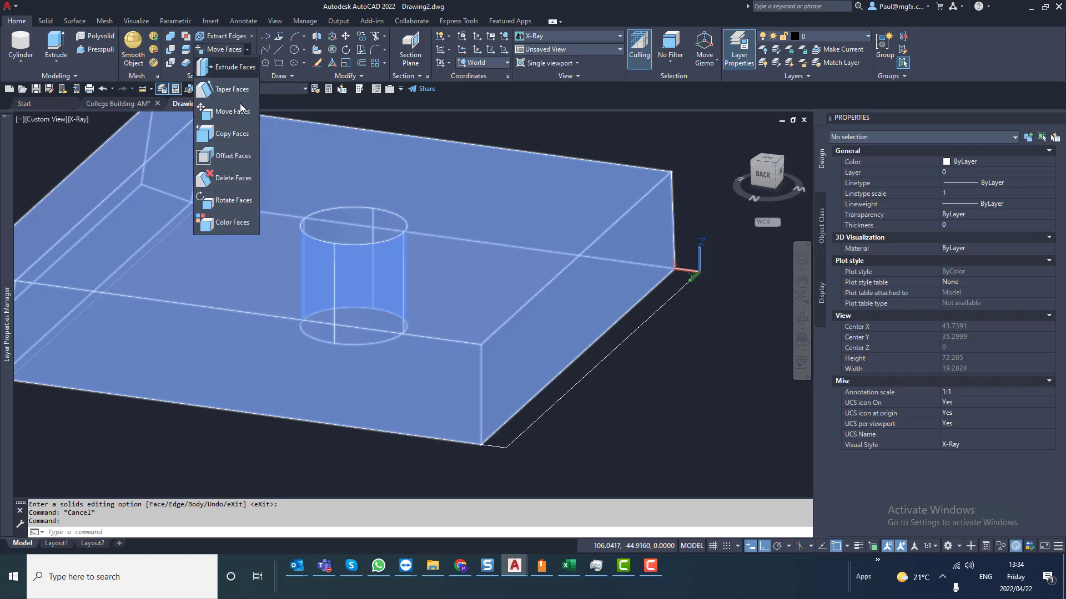
{"action": "left_click", "coordinate": [232, 133]}
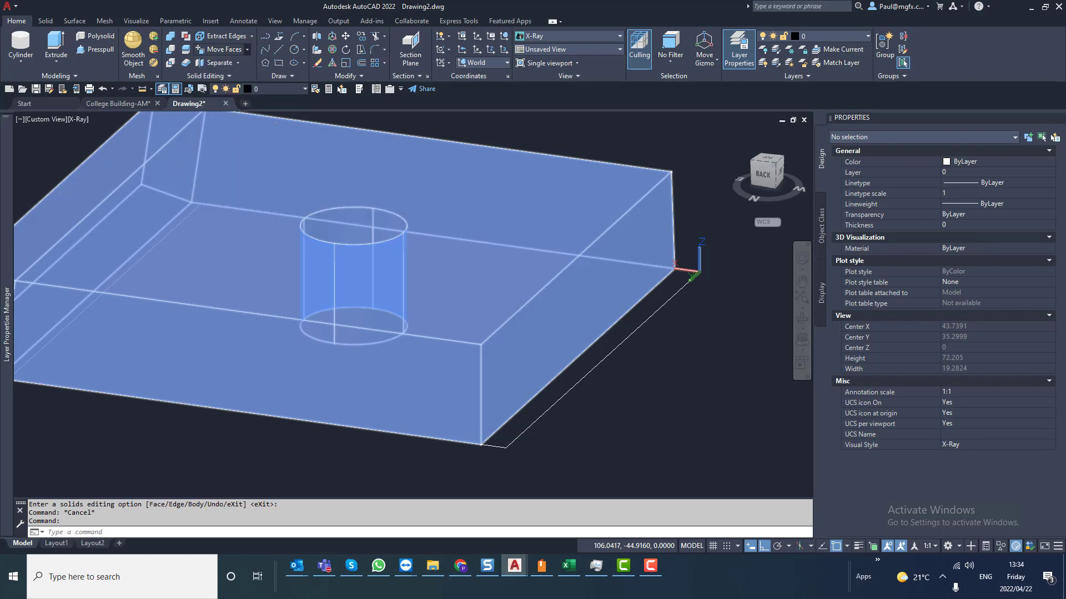
{"action": "scroll", "coordinate": [424, 315], "scroll_direction": "down", "scroll_amount": 4}
{"action": "middle_click_drag", "start_coordinate": [406, 268], "coordinate": [429, 371], "text": "shift"}
{"action": "scroll", "coordinate": [371, 236], "scroll_direction": "up", "scroll_amount": 3}
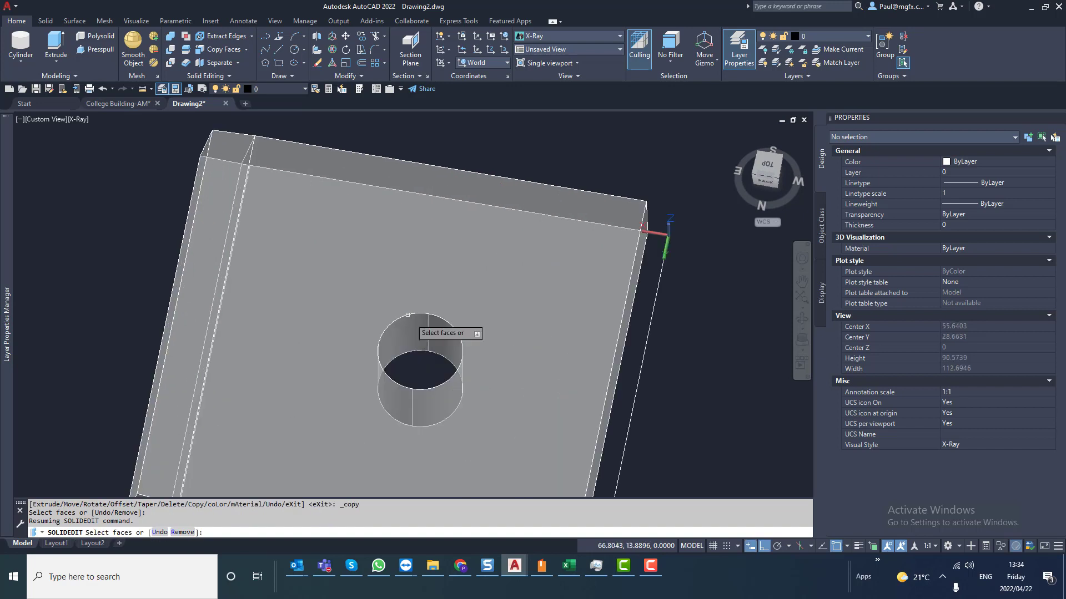
{"action": "left_click", "coordinate": [414, 332]}
{"action": "key", "text": "Return"}
{"action": "left_click", "coordinate": [414, 332]}
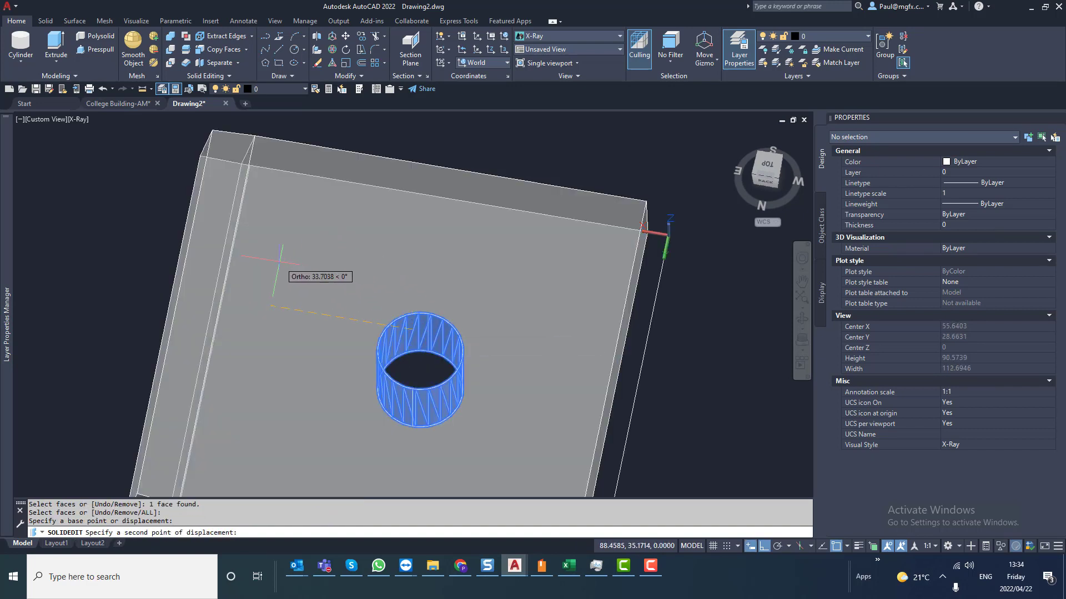
{"action": "left_click", "coordinate": [271, 307]}
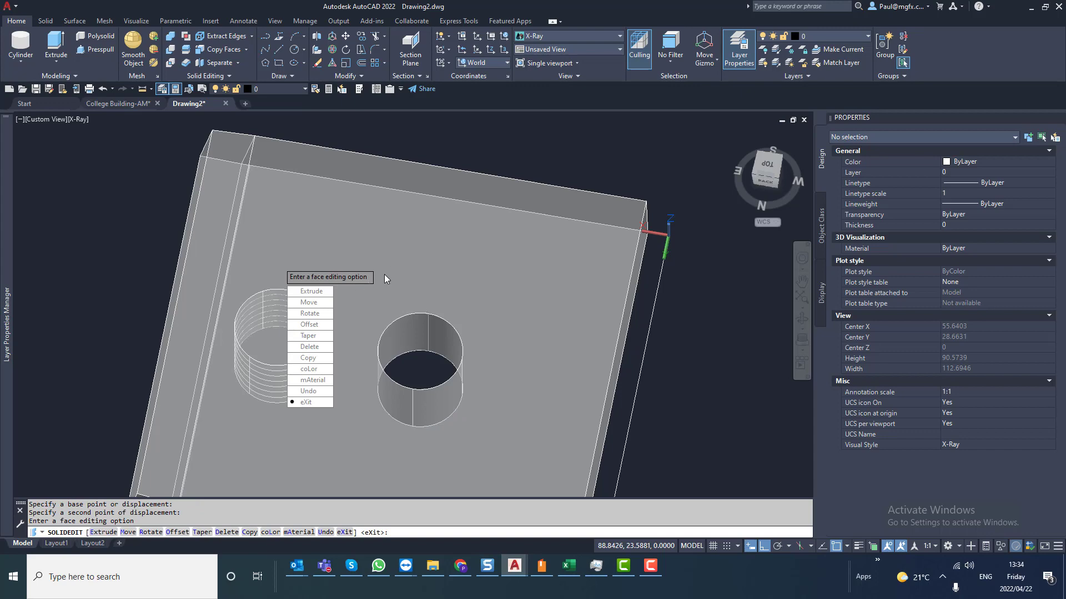
{"action": "key", "text": "Return"}
{"action": "key", "text": "Escape"}
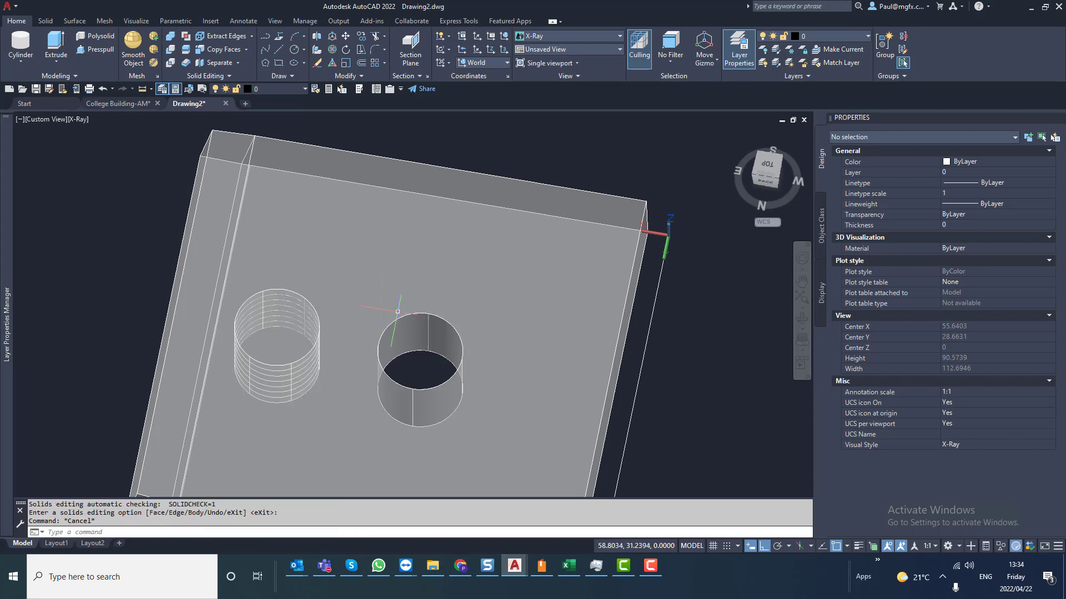
Step: Delete the copied cylindrical surface beside the hole
{"action": "scroll", "coordinate": [398, 311], "scroll_direction": "down", "scroll_amount": 2}
{"action": "mouse_move", "coordinate": [361, 300]}
{"action": "middle_mouse_down", "text": "shift"}
{"action": "mouse_move", "coordinate": [321, 355]}
{"action": "mouse_move", "coordinate": [338, 319]}
{"action": "mouse_move", "coordinate": [362, 305]}
{"action": "middle_mouse_up", "text": "shift"}
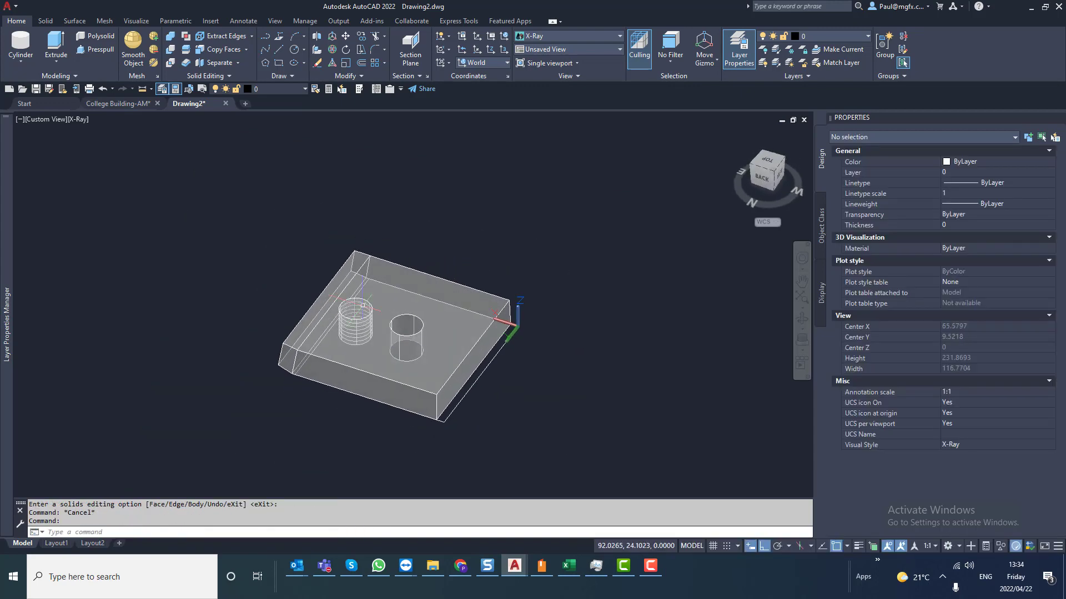
{"action": "scroll", "coordinate": [363, 305], "scroll_direction": "up", "scroll_amount": 3}
{"action": "left_click", "coordinate": [269, 230]}
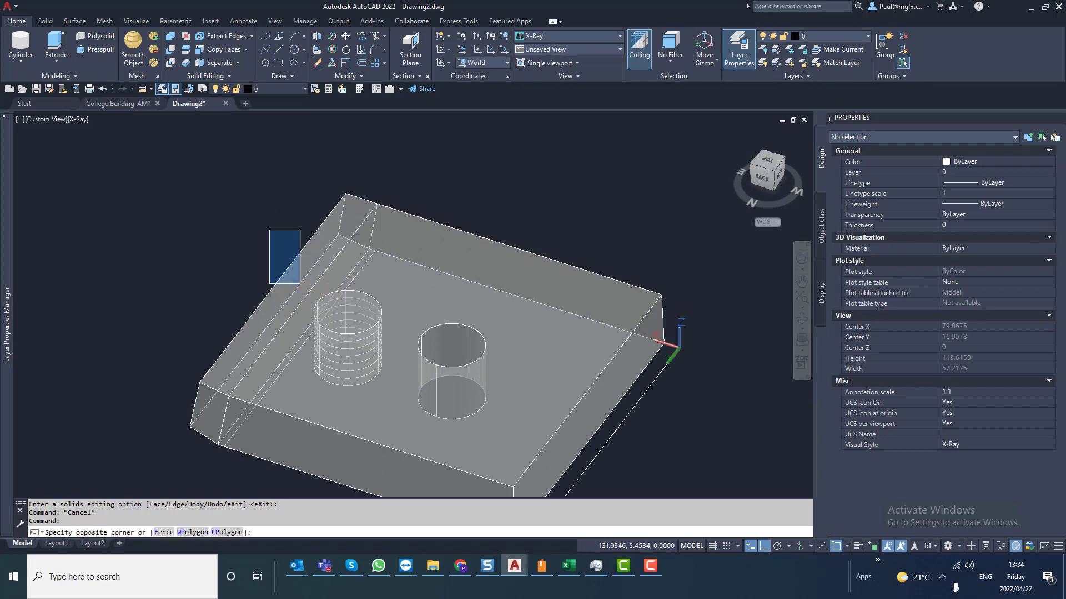
{"action": "left_click", "coordinate": [405, 411]}
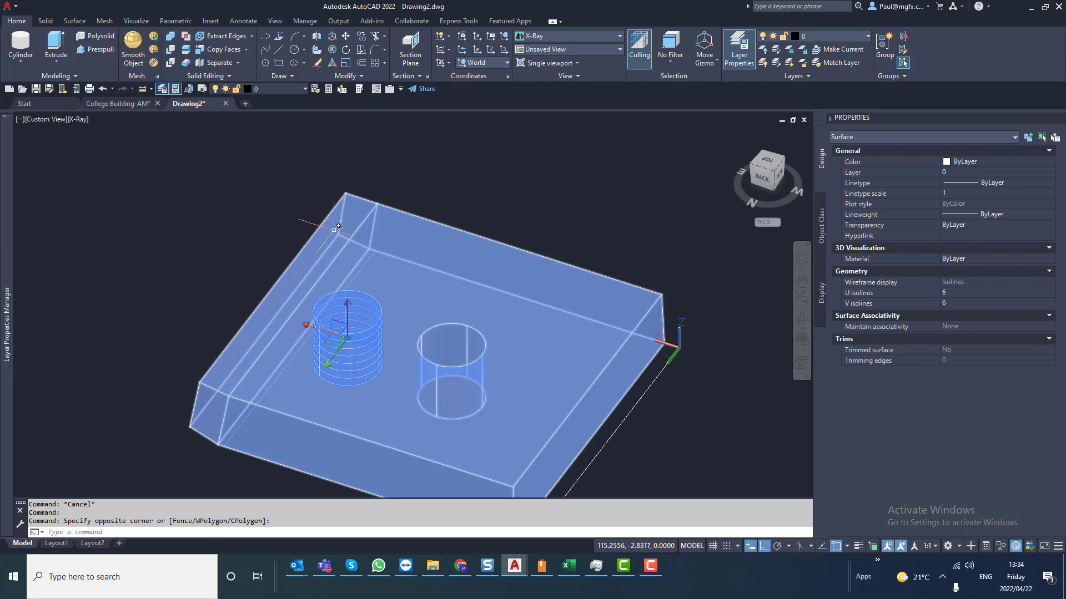
{"action": "key", "text": "Delete"}
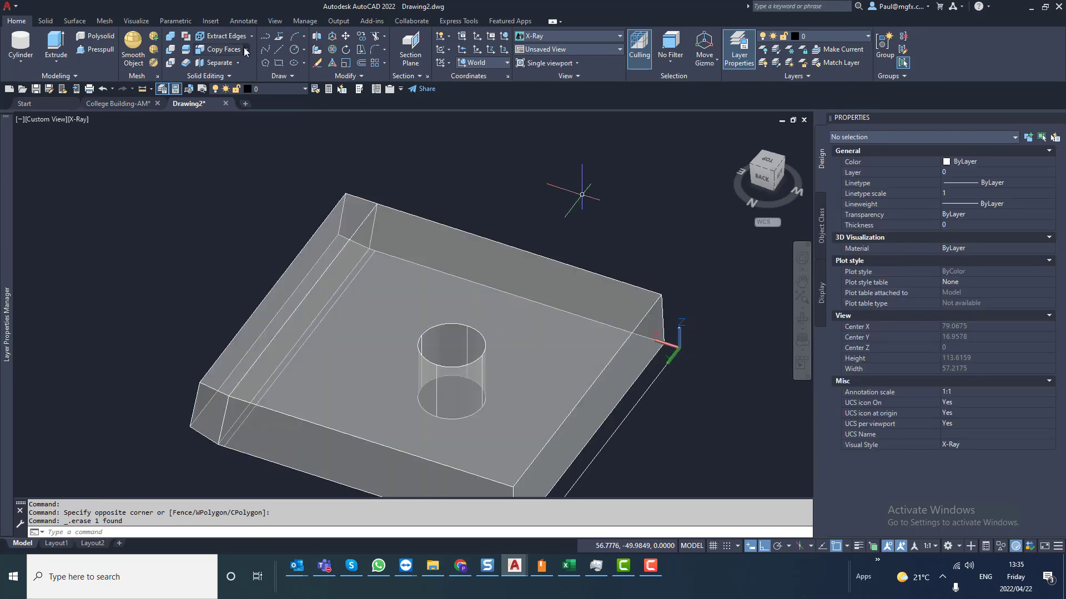
{"action": "left_click", "coordinate": [217, 48]}
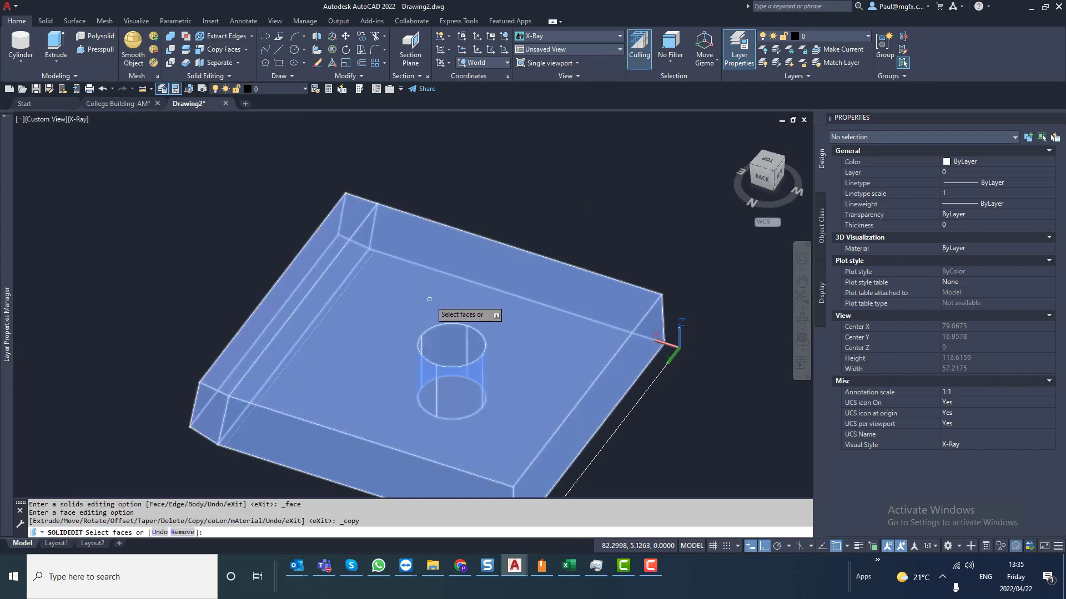
{"action": "left_click", "coordinate": [448, 348]}
{"action": "middle_click_drag", "start_coordinate": [462, 342], "coordinate": [466, 379], "text": "shift"}
{"action": "key", "text": "Return"}
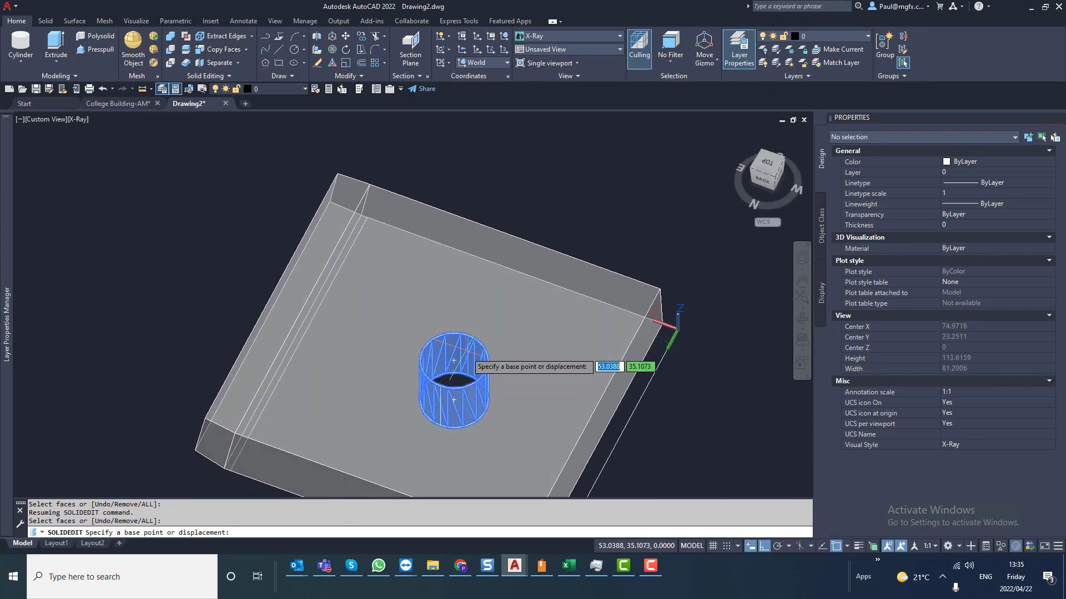
{"action": "key", "text": "Escape"}
{"action": "key", "text": "Escape"}
{"action": "key", "text": "Escape"}
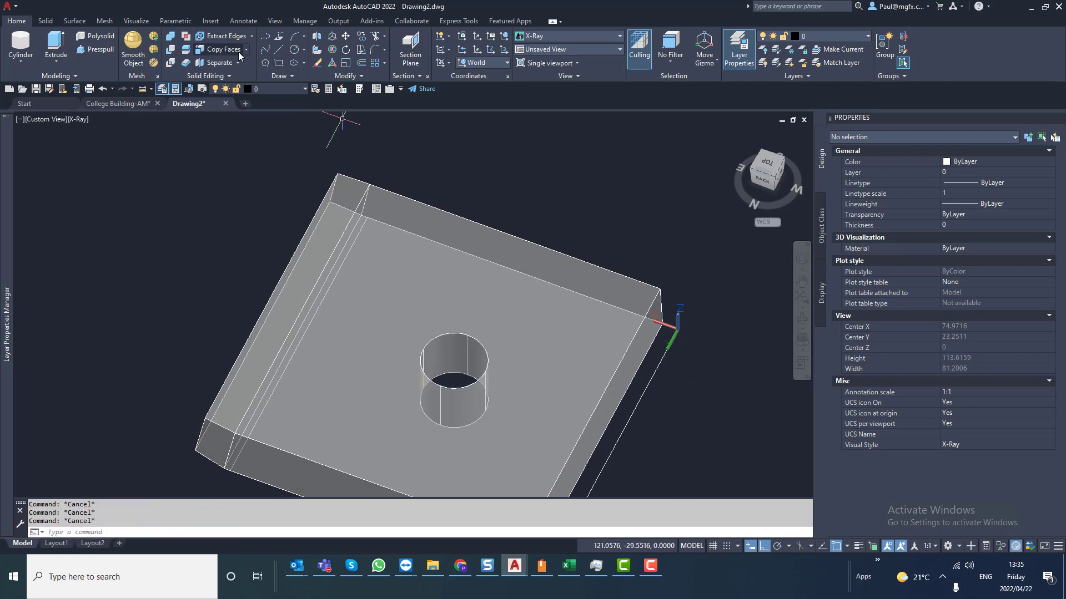
Step: Offset the block's top face upward by a freehand distance to thicken the block, and undo the offset
{"action": "left_click", "coordinate": [247, 50]}
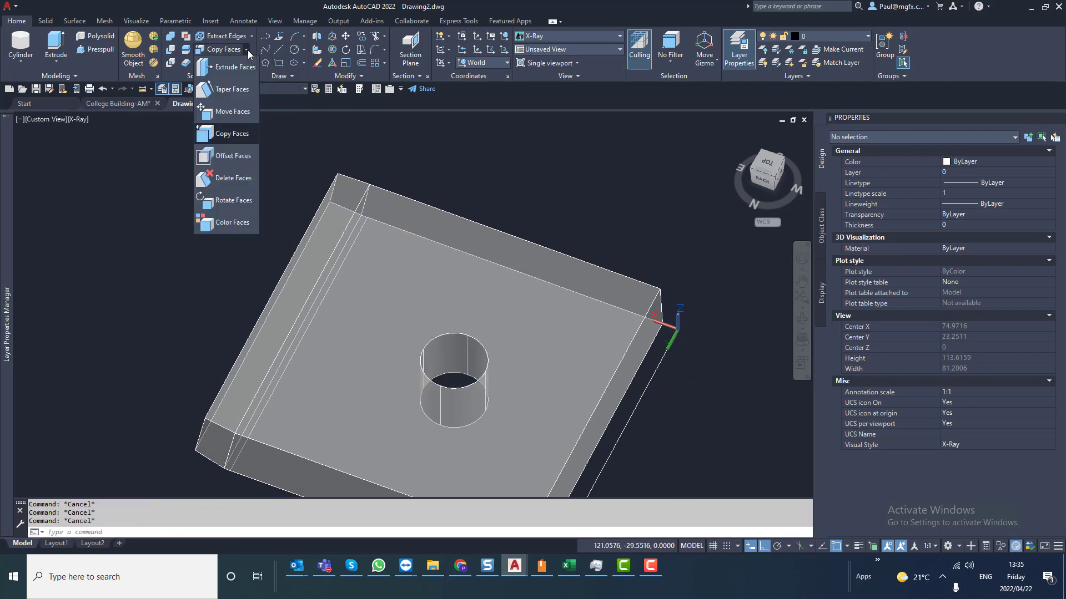
{"action": "left_click", "coordinate": [234, 156]}
{"action": "scroll", "coordinate": [239, 164], "scroll_direction": "down", "scroll_amount": 2}
{"action": "middle_click_drag", "start_coordinate": [277, 220], "coordinate": [286, 197], "text": "shift"}
{"action": "scroll", "coordinate": [435, 238], "scroll_direction": "up", "scroll_amount": 4}
{"action": "left_click", "coordinate": [434, 215]}
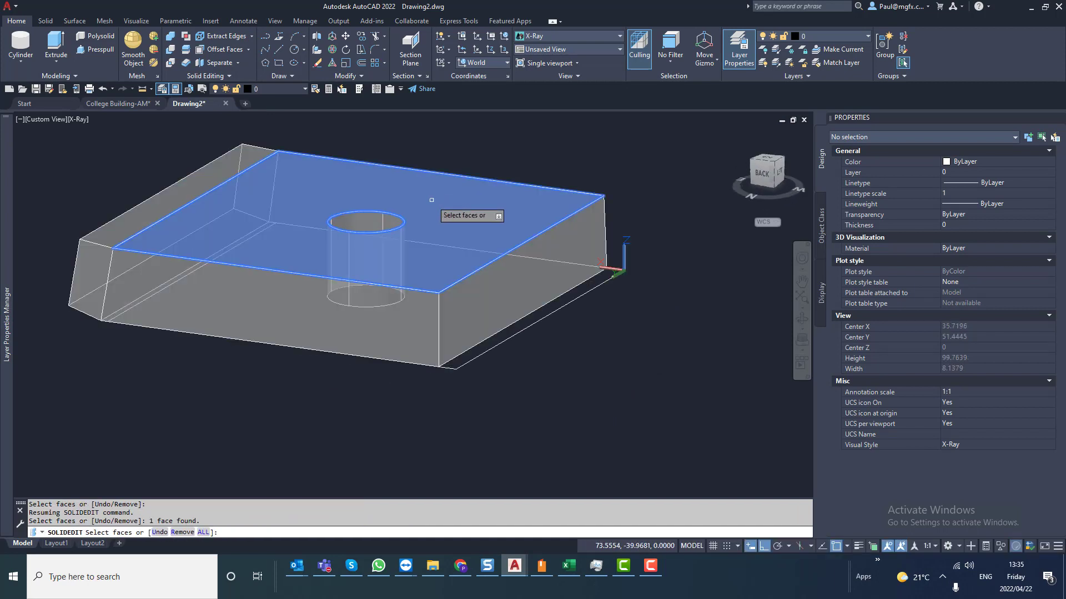
{"action": "scroll", "coordinate": [439, 259], "scroll_direction": "down", "scroll_amount": 3}
{"action": "key", "text": "Return"}
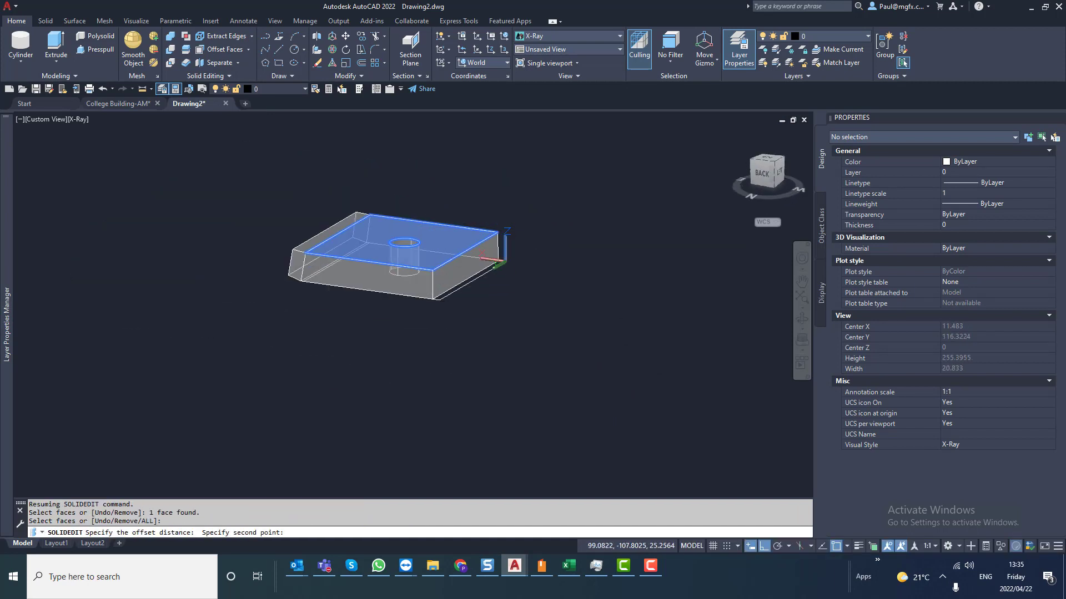
{"action": "left_click", "coordinate": [440, 173]}
{"action": "key", "text": "Return"}
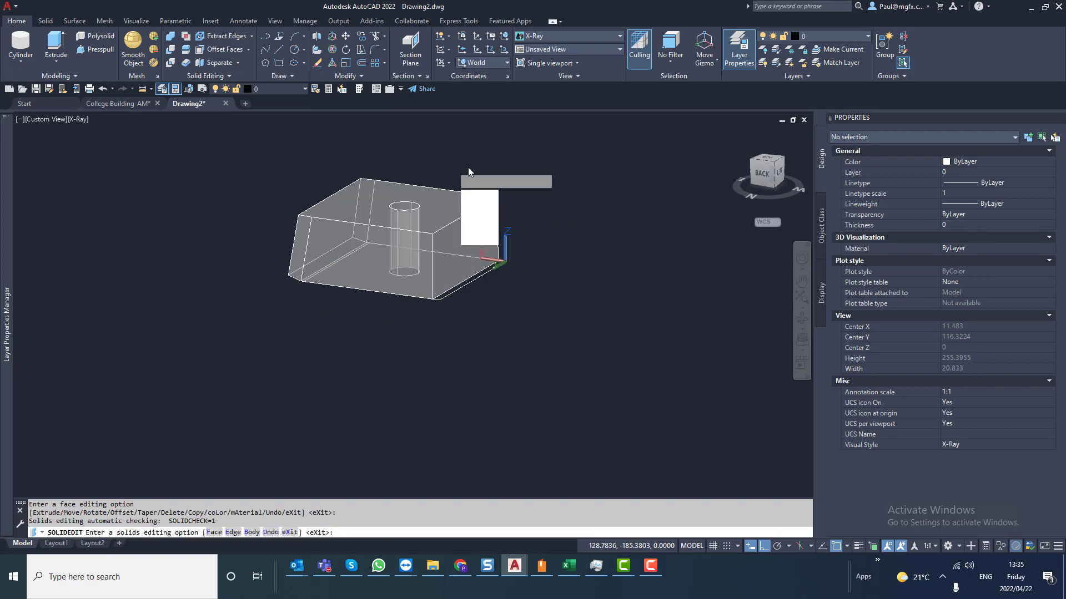
{"action": "key", "text": "Return"}
{"action": "key", "text": "Escape"}
{"action": "key", "text": "Escape"}
{"action": "key", "text": "Escape"}
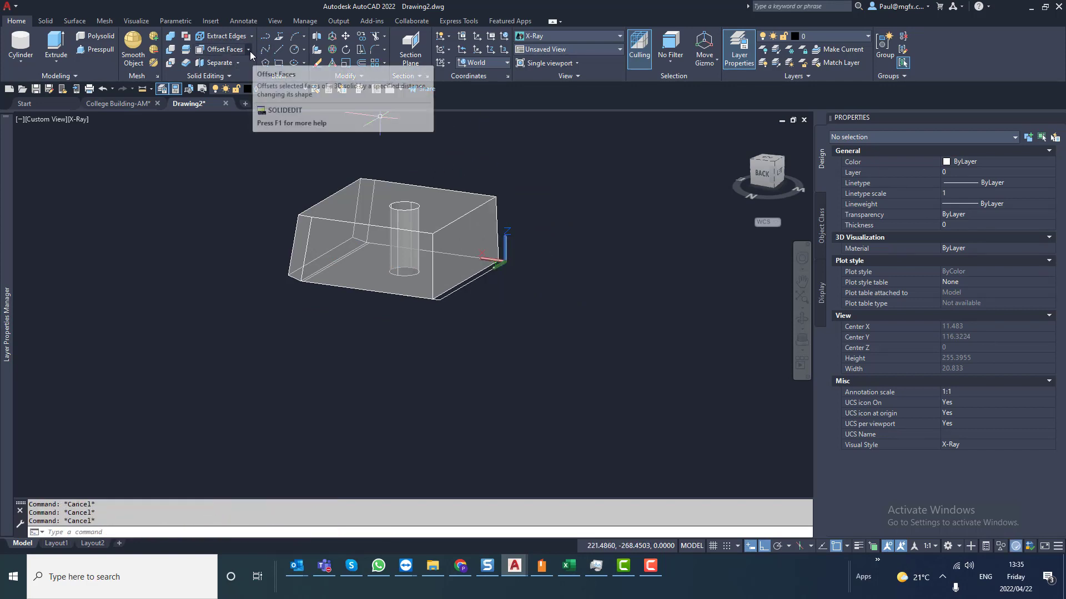
{"action": "key", "text": "ctrl+z"}
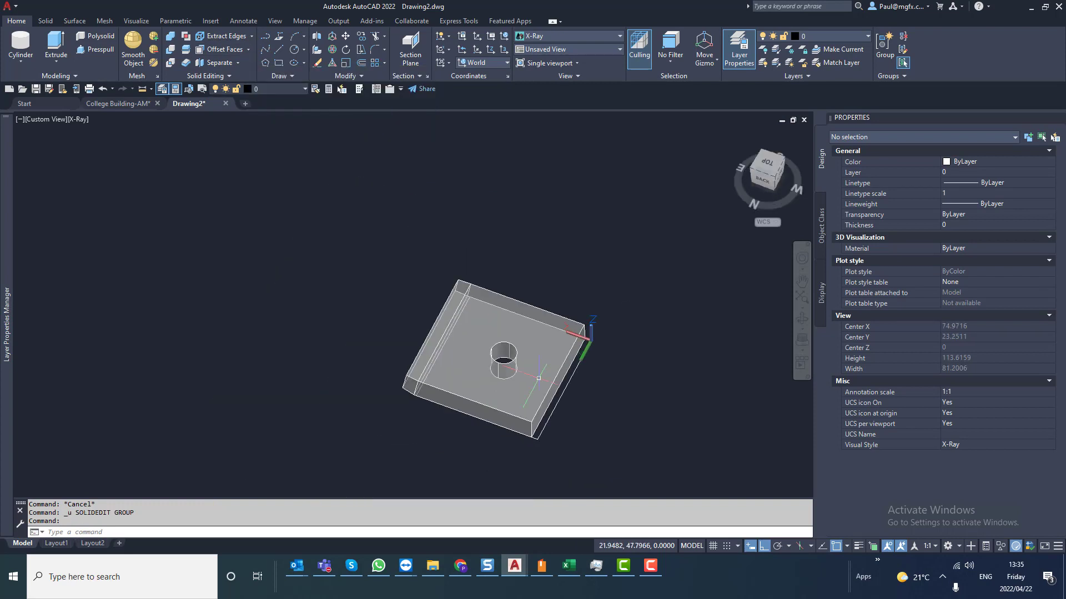
Step: Delete the hole's cylindrical face from the block with Delete Faces, and undo the deletion
{"action": "left_click", "coordinate": [248, 50]}
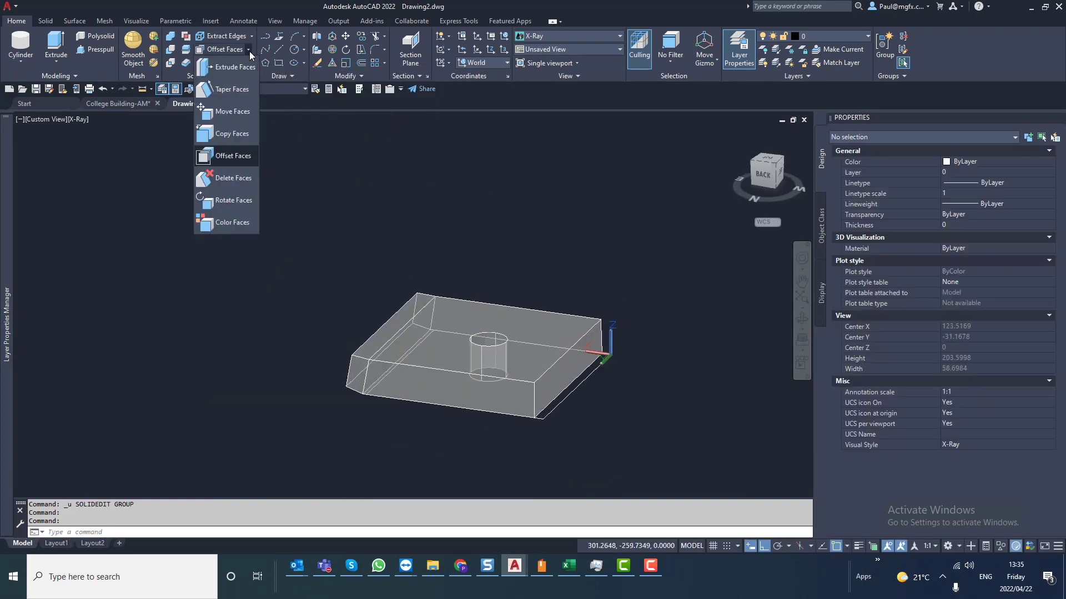
{"action": "left_click", "coordinate": [233, 179]}
{"action": "middle_click_drag", "start_coordinate": [489, 302], "coordinate": [482, 364], "text": "shift"}
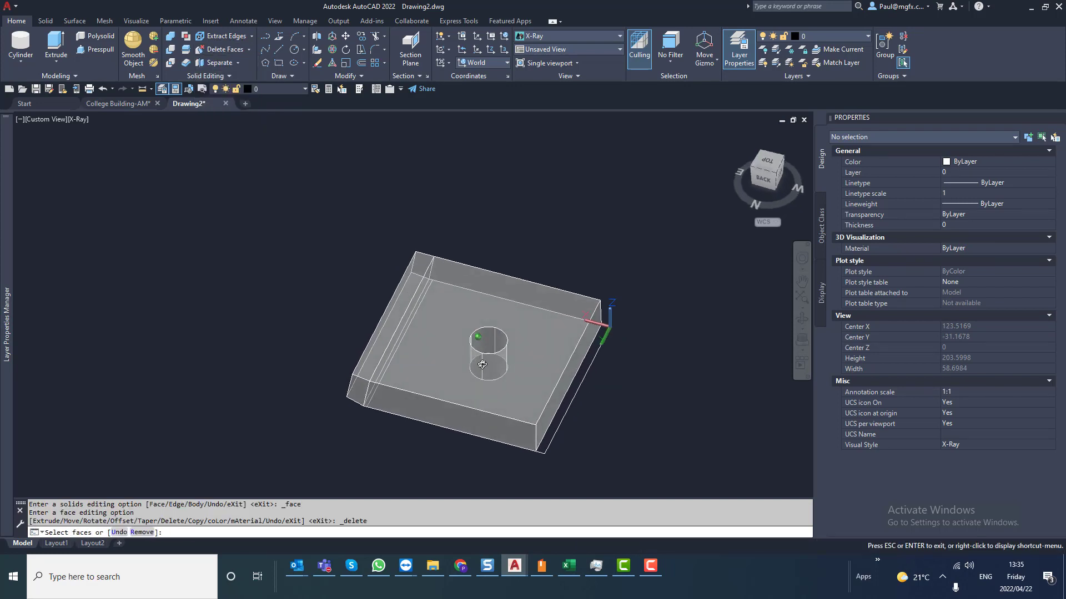
{"action": "scroll", "coordinate": [481, 364], "scroll_direction": "up", "scroll_amount": 3}
{"action": "left_click", "coordinate": [487, 419]}
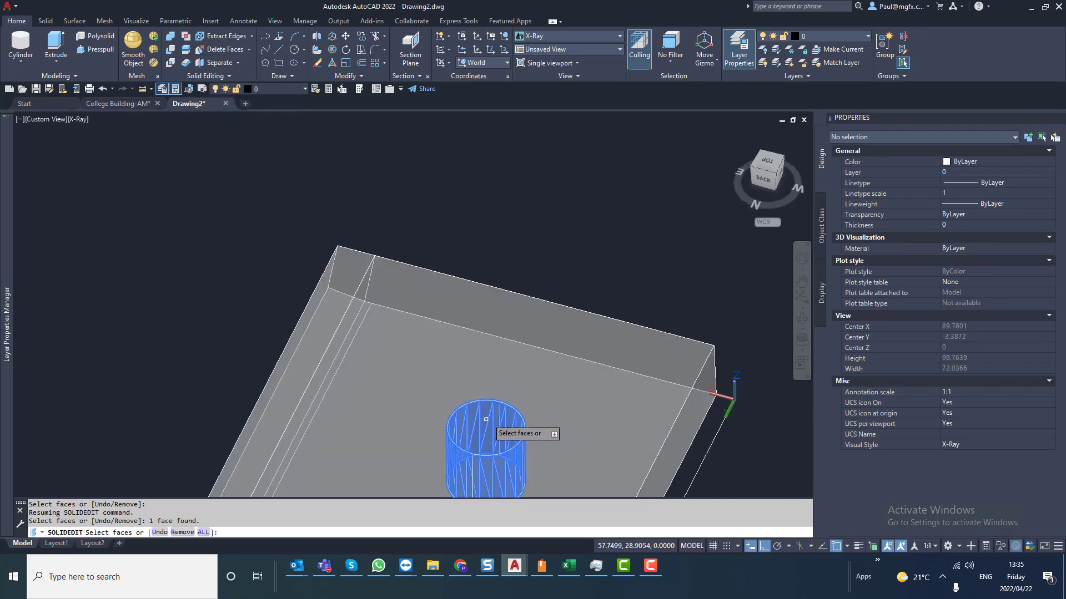
{"action": "key", "text": "Return"}
{"action": "key", "text": "Return"}
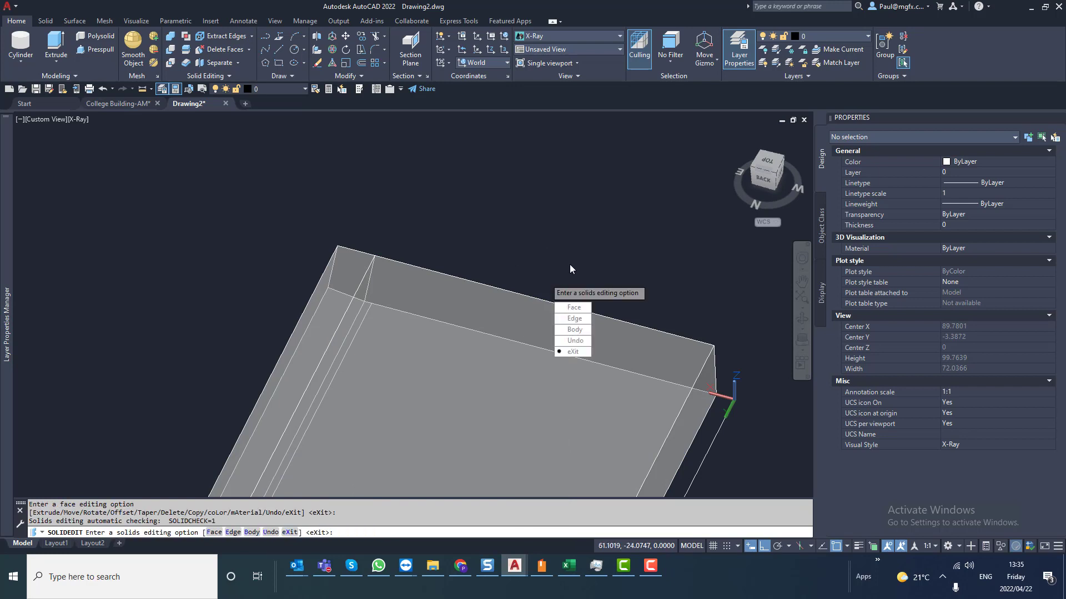
{"action": "key", "text": "Escape"}
{"action": "key", "text": "Escape"}
{"action": "key", "text": "ctrl+z"}
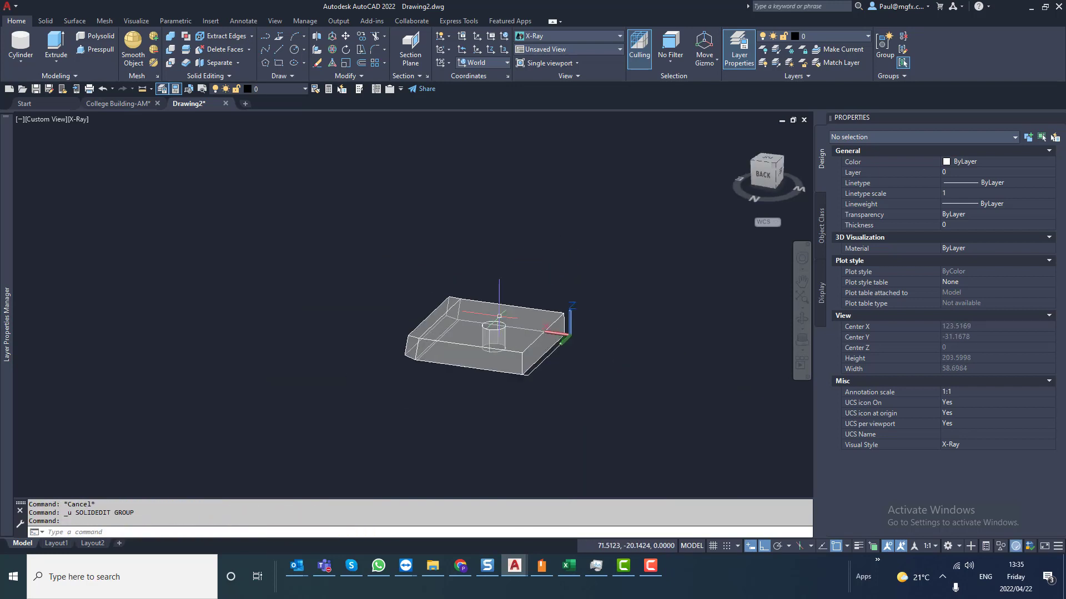
{"action": "scroll", "coordinate": [461, 268], "scroll_direction": "up", "scroll_amount": 2}
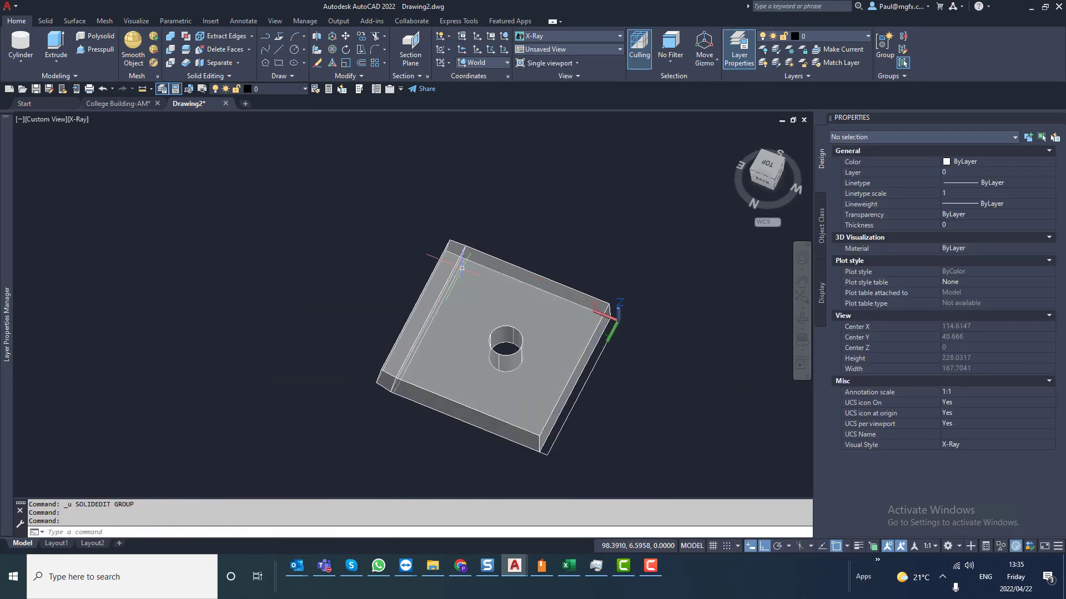
{"action": "left_click", "coordinate": [248, 50]}
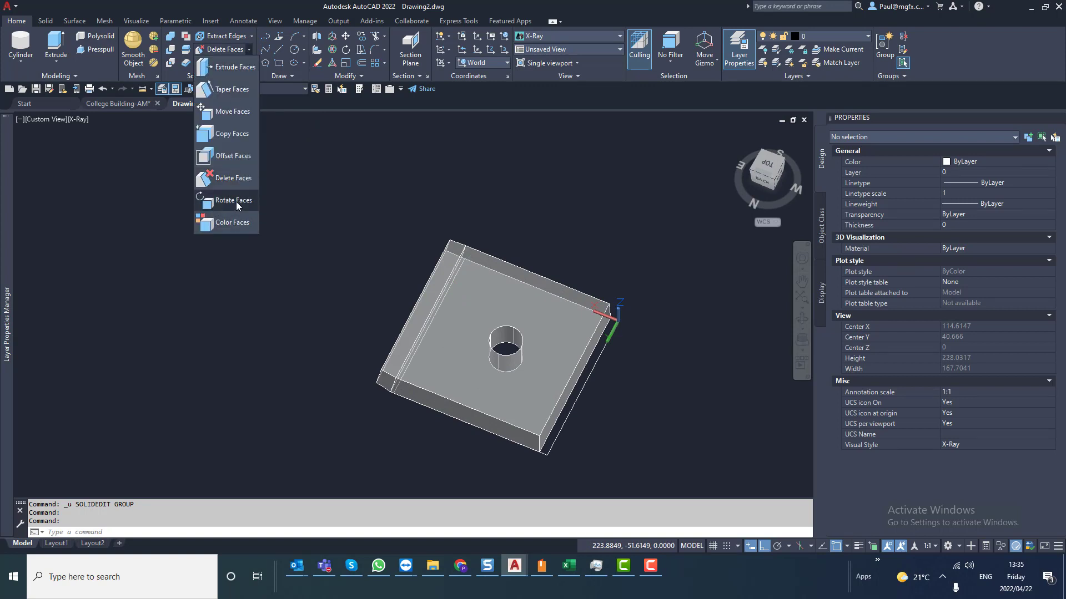
{"action": "key", "text": "Escape"}
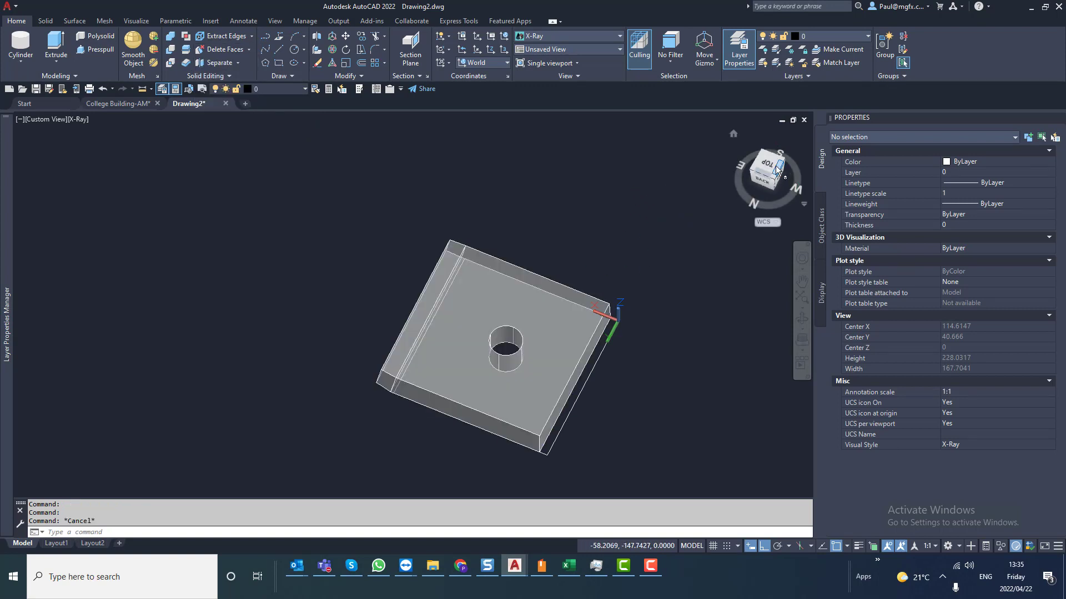
Step: In the top view, draw a small closed C-shaped polyline beside the block's west side, with its notch facing west
{"action": "left_click", "coordinate": [771, 168]}
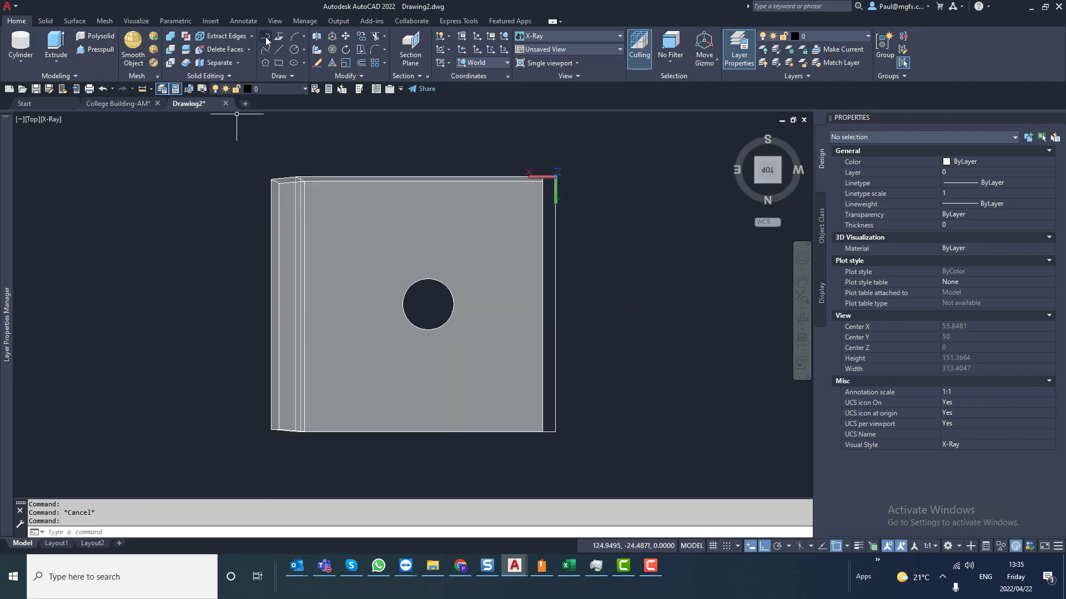
{"action": "left_click", "coordinate": [589, 253]}
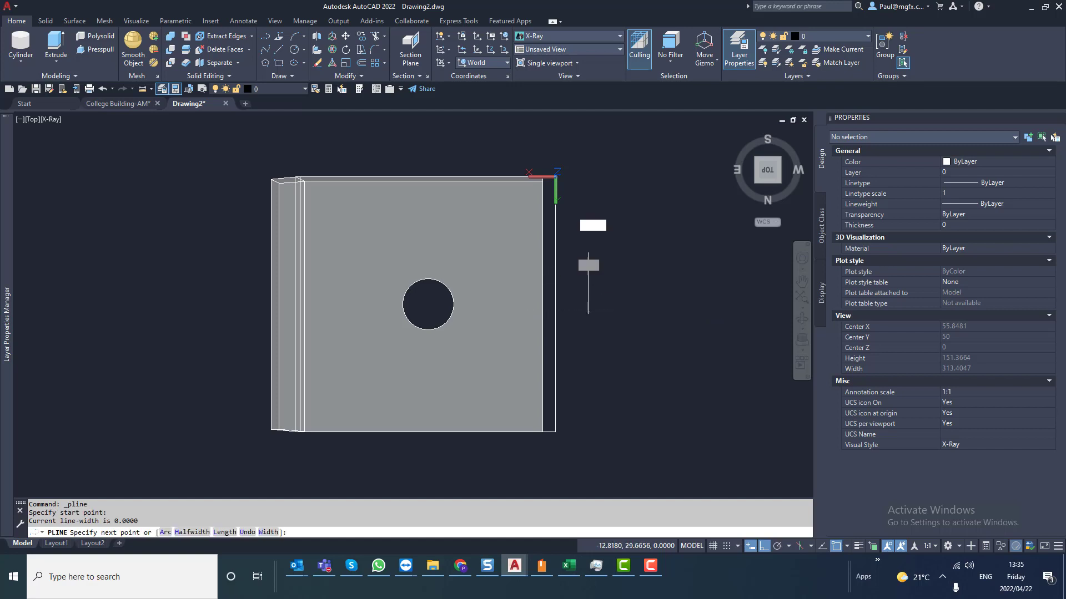
{"action": "left_click", "coordinate": [614, 254]}
{"action": "left_click", "coordinate": [614, 280]}
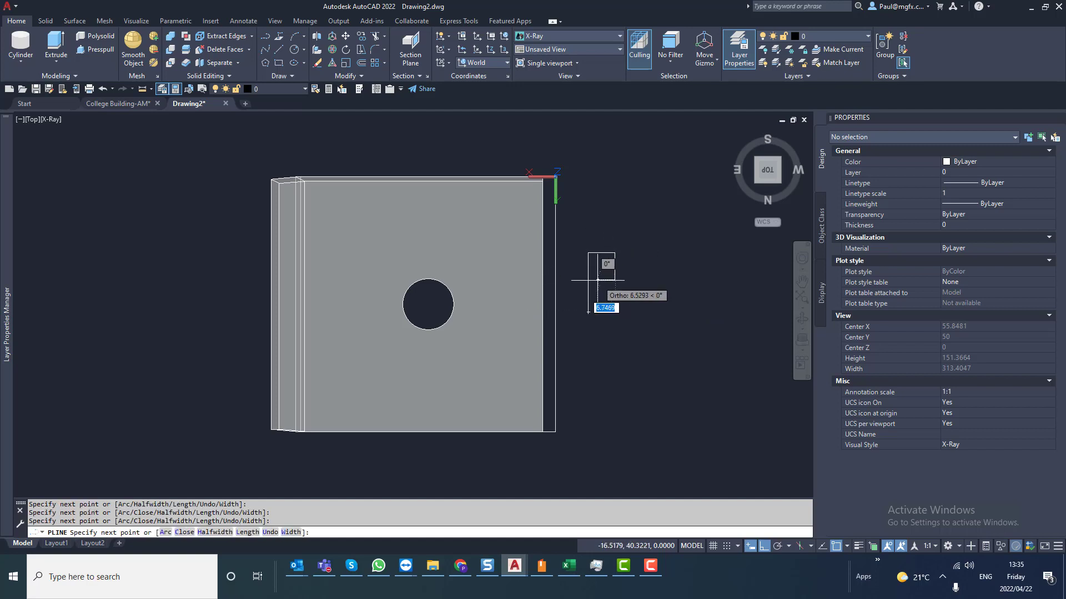
{"action": "left_click", "coordinate": [597, 279]}
{"action": "left_click", "coordinate": [597, 293]}
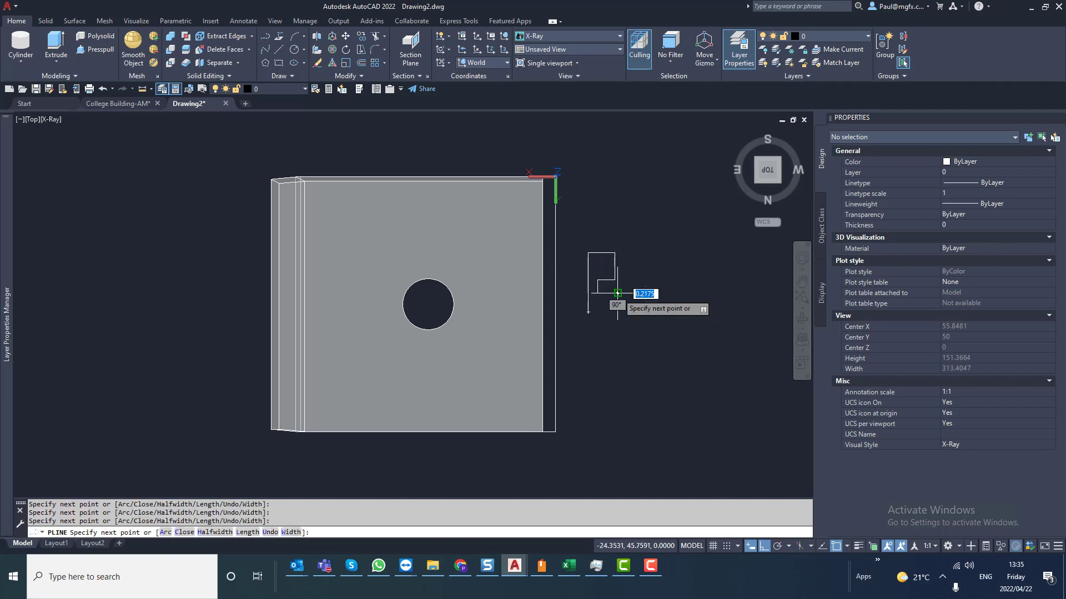
{"action": "left_click", "coordinate": [618, 293]}
{"action": "left_click", "coordinate": [617, 312]}
{"action": "left_click", "coordinate": [589, 313]}
{"action": "key", "text": "Return"}
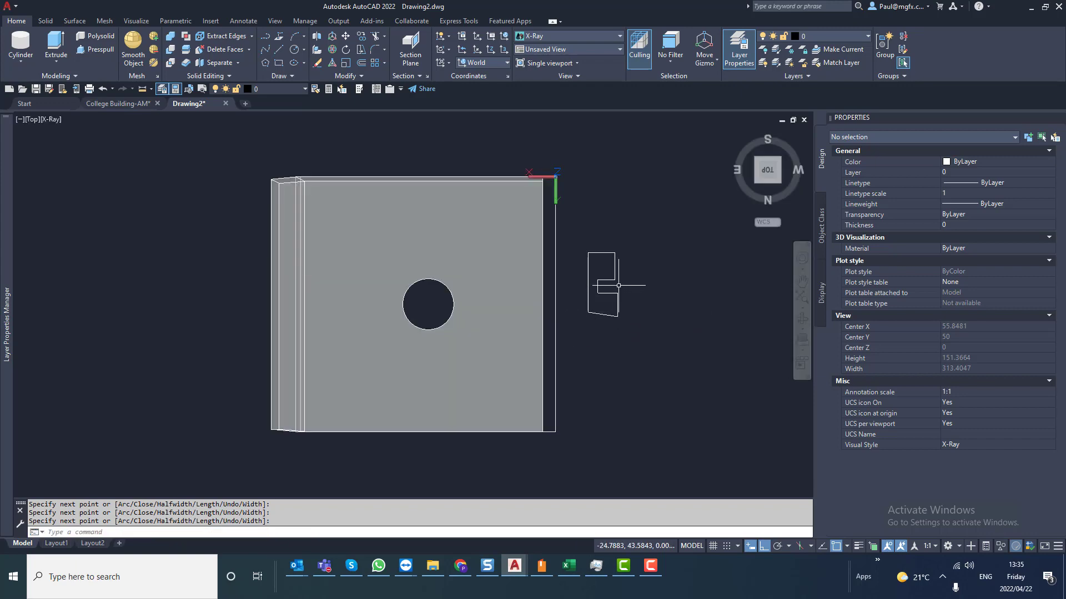
Step: Presspull the C-shaped profile upward into a solid taller than the block
{"action": "middle_click_drag", "start_coordinate": [578, 346], "coordinate": [658, 247], "text": "shift"}
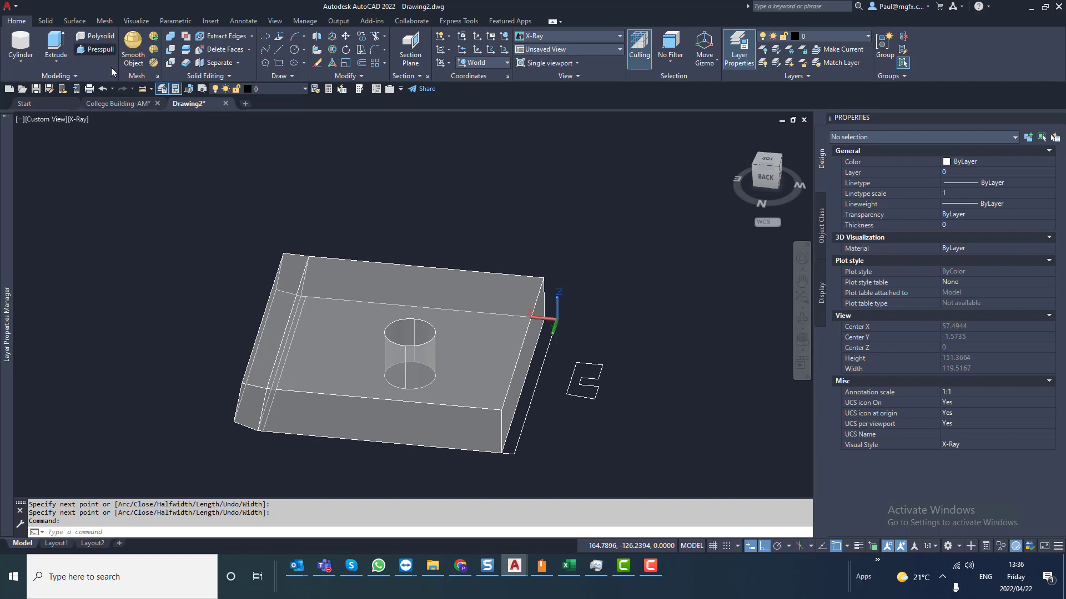
{"action": "left_click", "coordinate": [97, 49]}
{"action": "scroll", "coordinate": [671, 383], "scroll_direction": "up", "scroll_amount": 2}
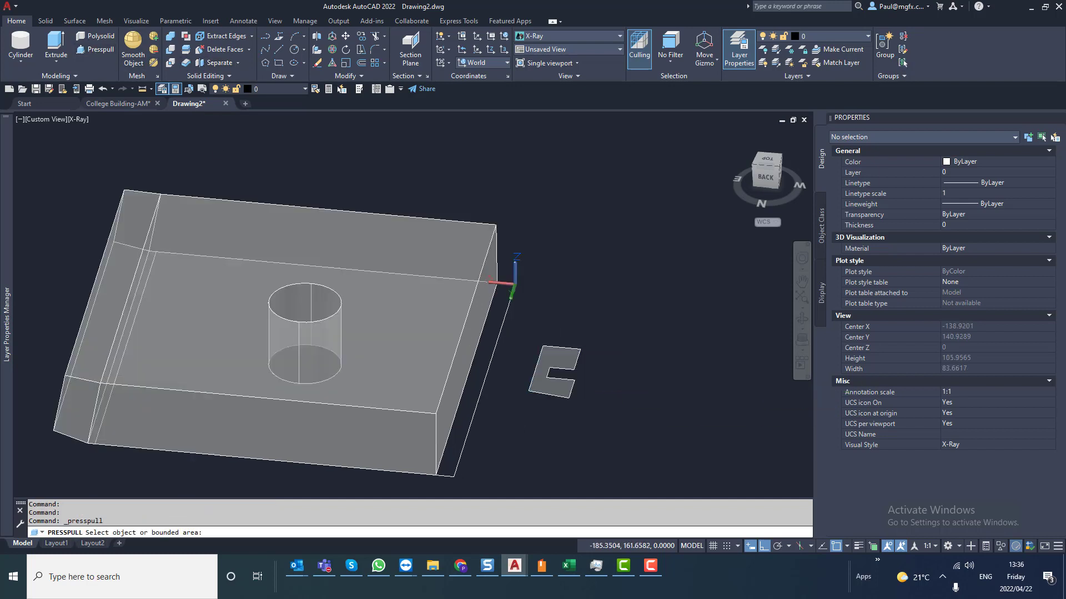
{"action": "left_click", "coordinate": [555, 358]}
{"action": "left_click", "coordinate": [580, 266]}
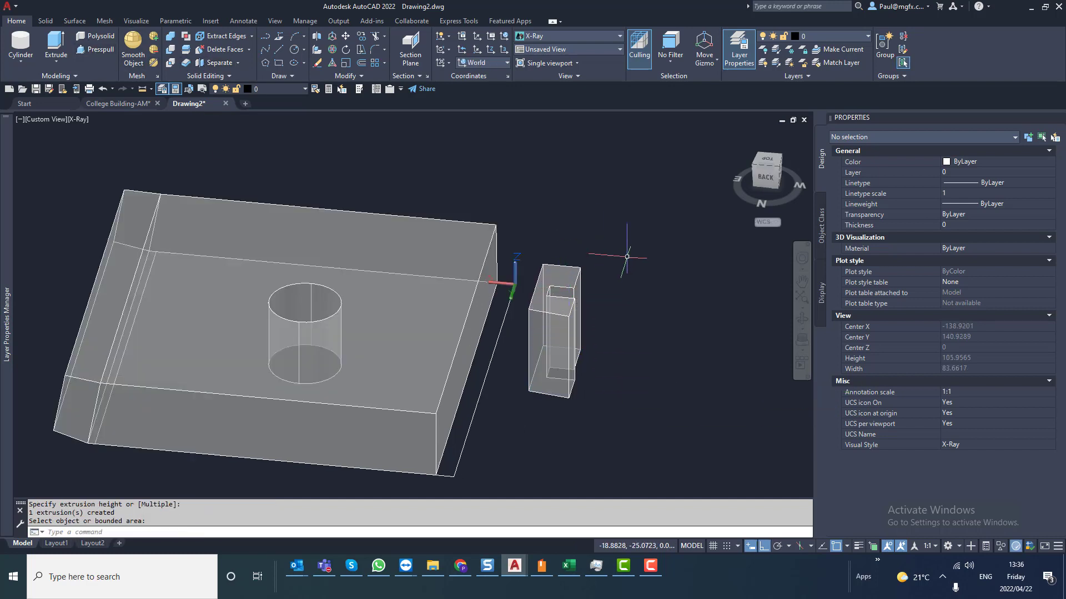
{"action": "key", "text": "Escape"}
Step: Move the C-shaped solid east into the block, between the round hole and the block's west side
{"action": "type", "text": "m"}
{"action": "key", "text": "Return"}
{"action": "left_click", "coordinate": [574, 361]}
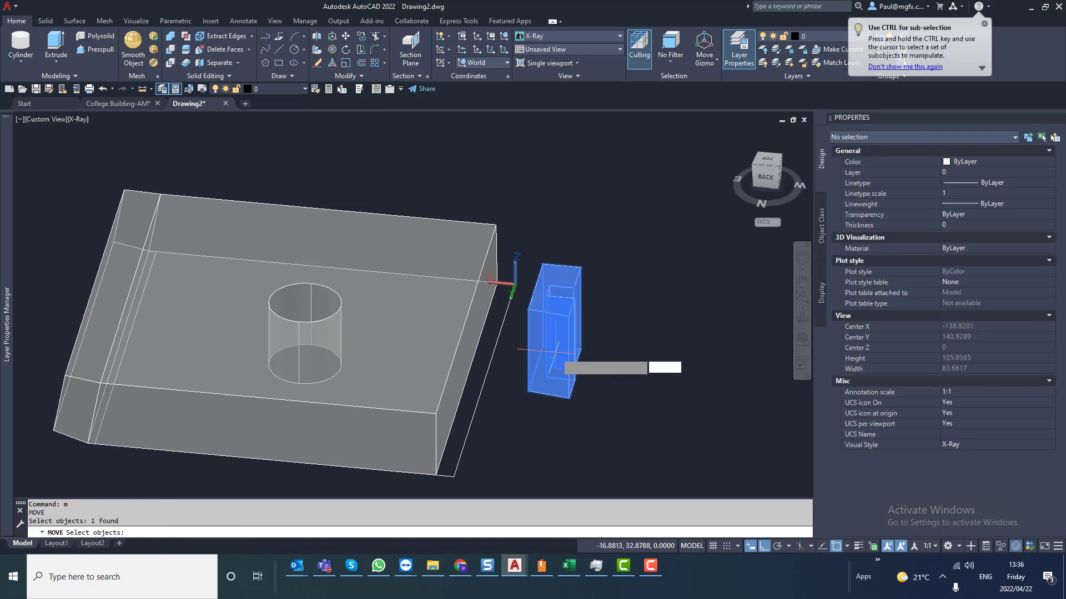
{"action": "key", "text": "Return"}
{"action": "left_click", "coordinate": [633, 383]}
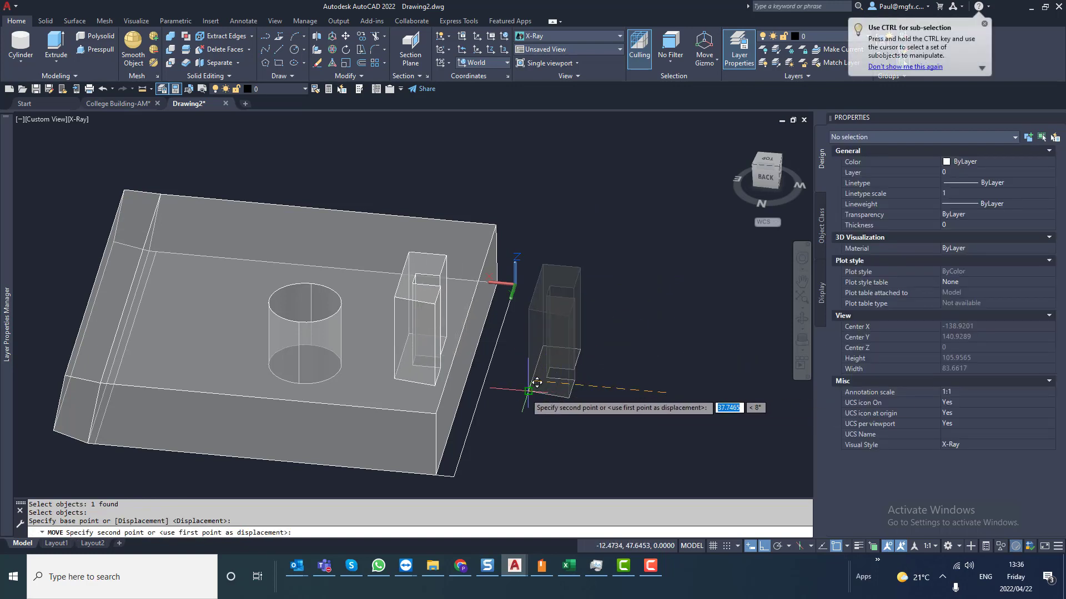
{"action": "left_click", "coordinate": [493, 371]}
{"action": "key", "text": "Escape"}
{"action": "key", "text": "Escape"}
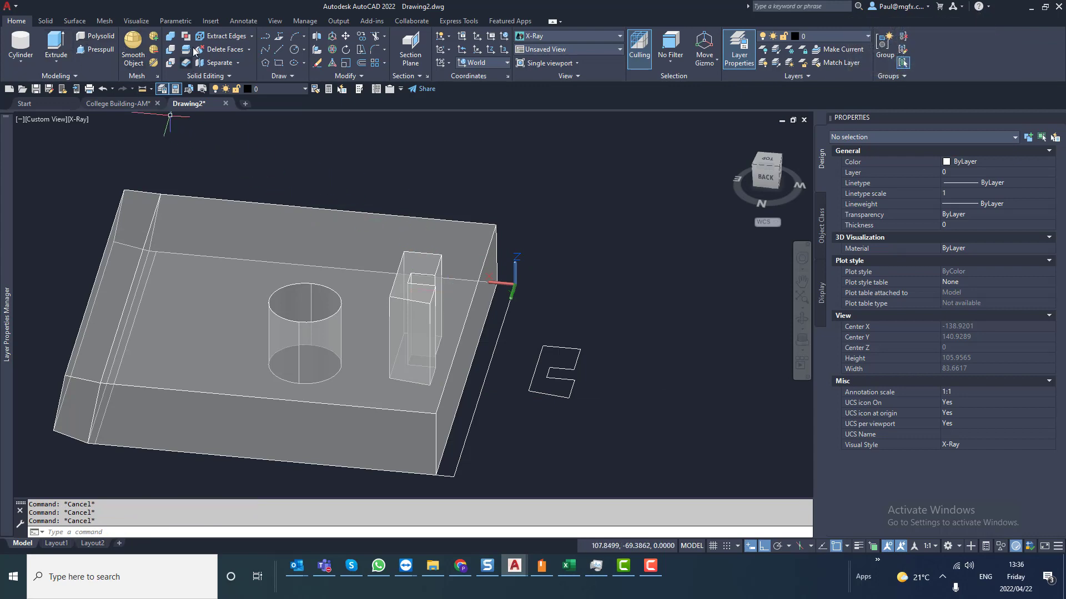
Step: Subtract the C-shaped solid from the block to cut a C-shaped opening through it
{"action": "left_click", "coordinate": [171, 49]}
{"action": "left_click", "coordinate": [423, 245]}
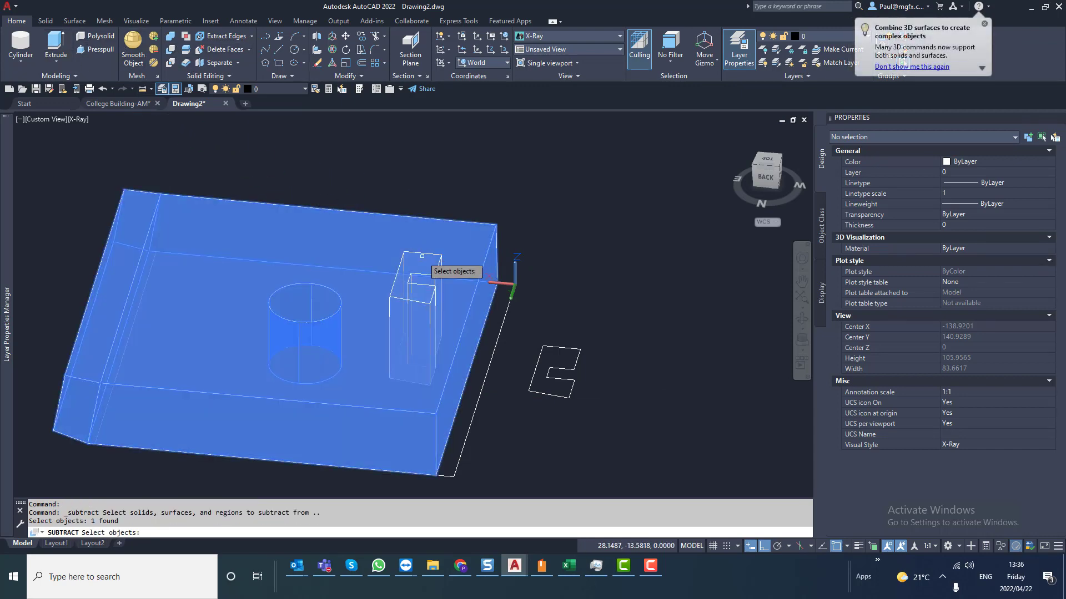
{"action": "key", "text": "Return"}
{"action": "left_click", "coordinate": [421, 258]}
{"action": "middle_click_drag", "start_coordinate": [421, 267], "coordinate": [433, 384], "text": "shift"}
{"action": "scroll", "coordinate": [413, 253], "scroll_direction": "up", "scroll_amount": 4}
{"action": "middle_click_drag", "start_coordinate": [431, 323], "coordinate": [427, 294], "text": "shift"}
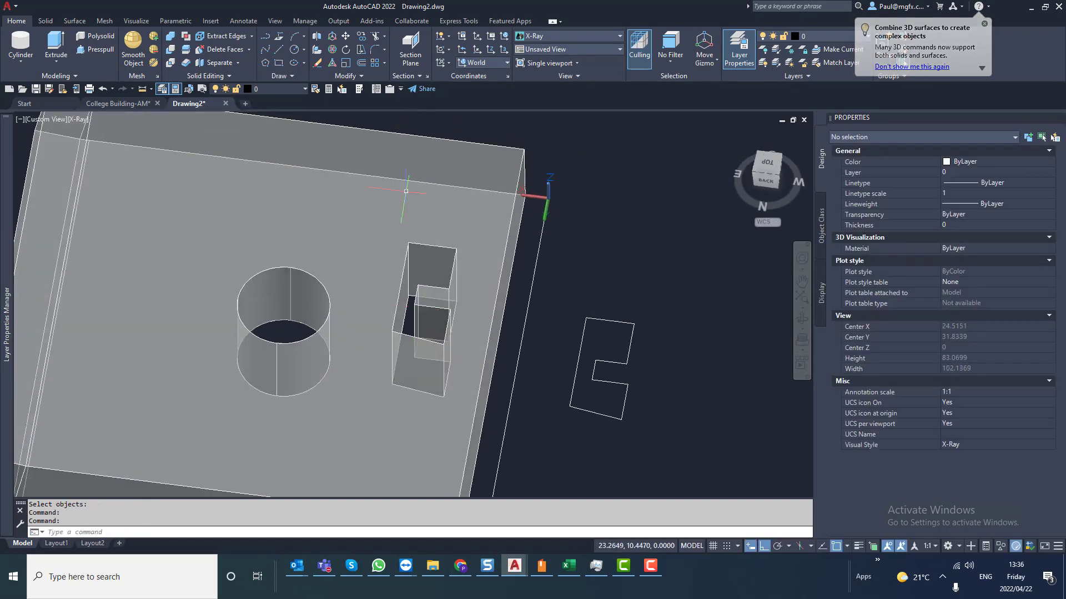
{"action": "left_click", "coordinate": [249, 49]}
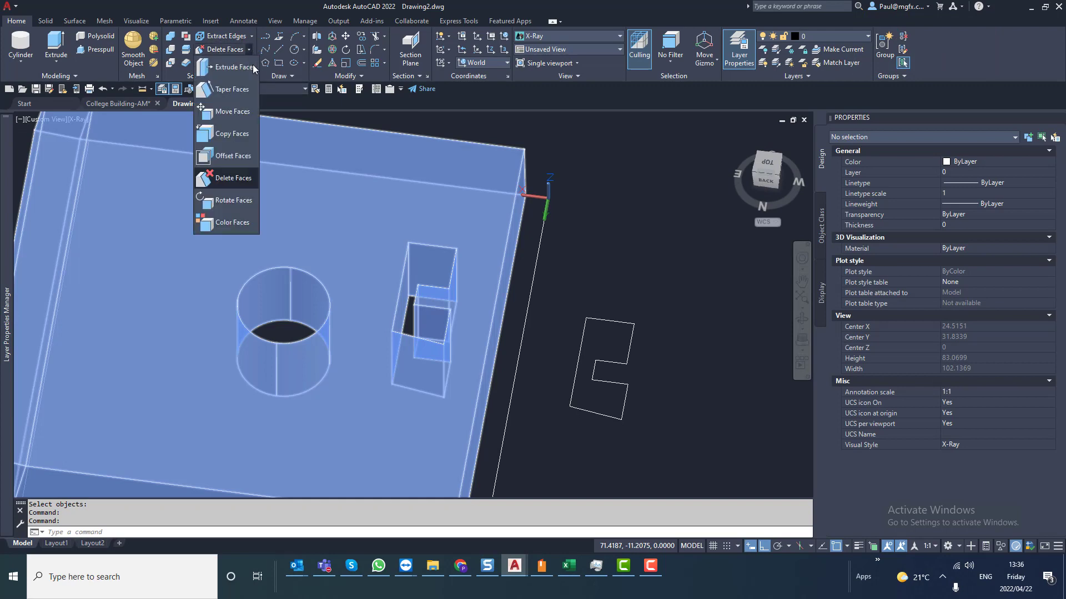
{"action": "left_click", "coordinate": [229, 200]}
{"action": "scroll", "coordinate": [464, 316], "scroll_direction": "up", "scroll_amount": 3}
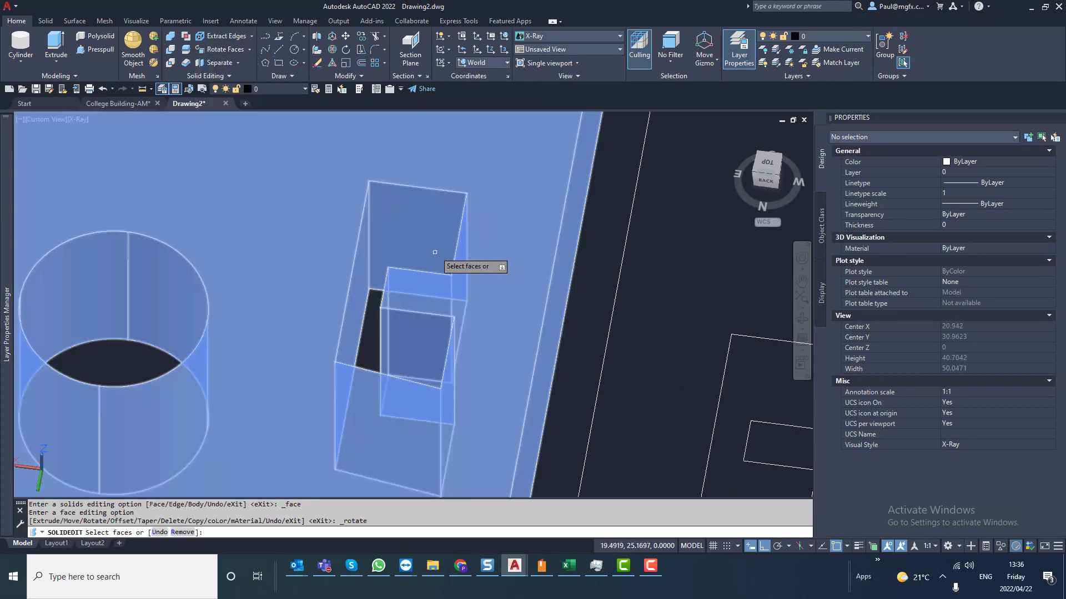
{"action": "left_click", "coordinate": [433, 255]}
{"action": "key", "text": "Return"}
{"action": "left_click", "coordinate": [368, 288]}
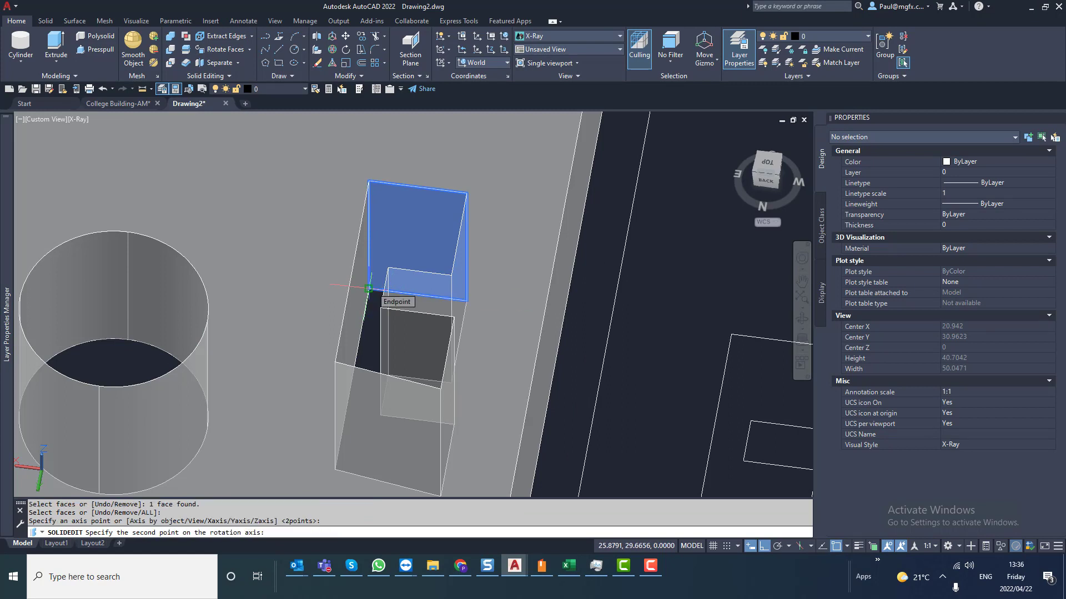
{"action": "type", "text": "30"}
{"action": "key", "text": "Return"}
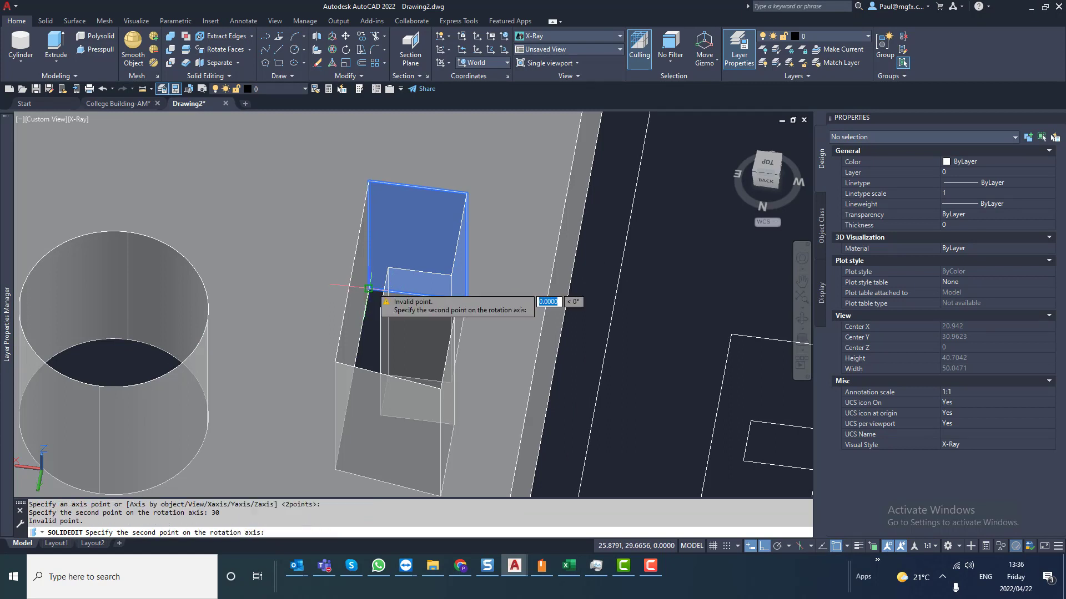
{"action": "scroll", "coordinate": [369, 288], "scroll_direction": "down", "scroll_amount": 4}
{"action": "key", "text": "Return"}
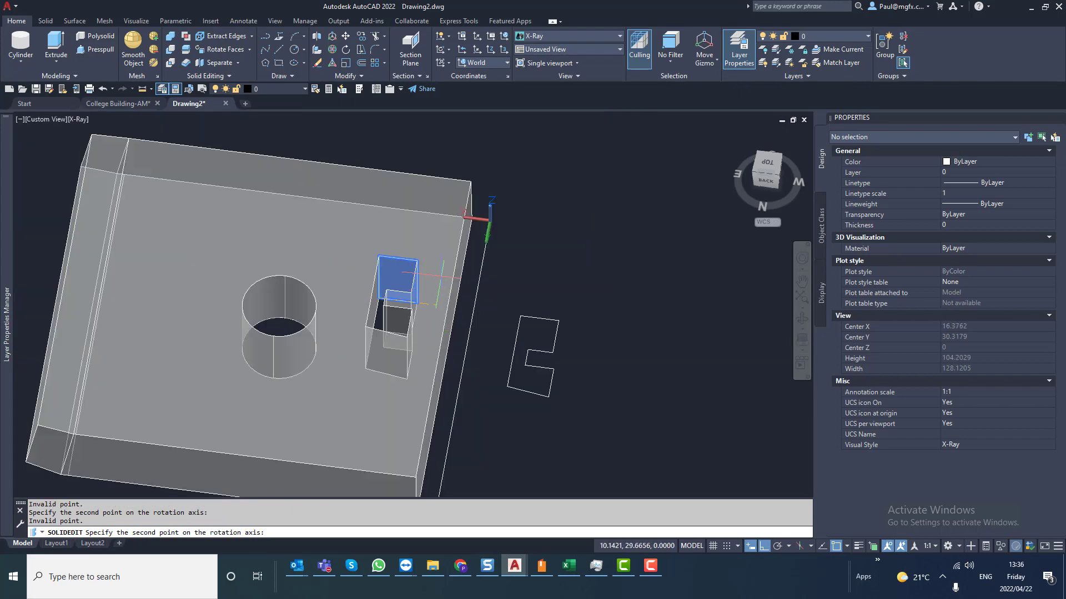
{"action": "key", "text": "Escape"}
{"action": "key", "text": "Escape"}
Step: Rotate the south end face of the C-shaped opening by 30 degrees about that face's east vertical edge
{"action": "scroll", "coordinate": [383, 303], "scroll_direction": "up", "scroll_amount": 3}
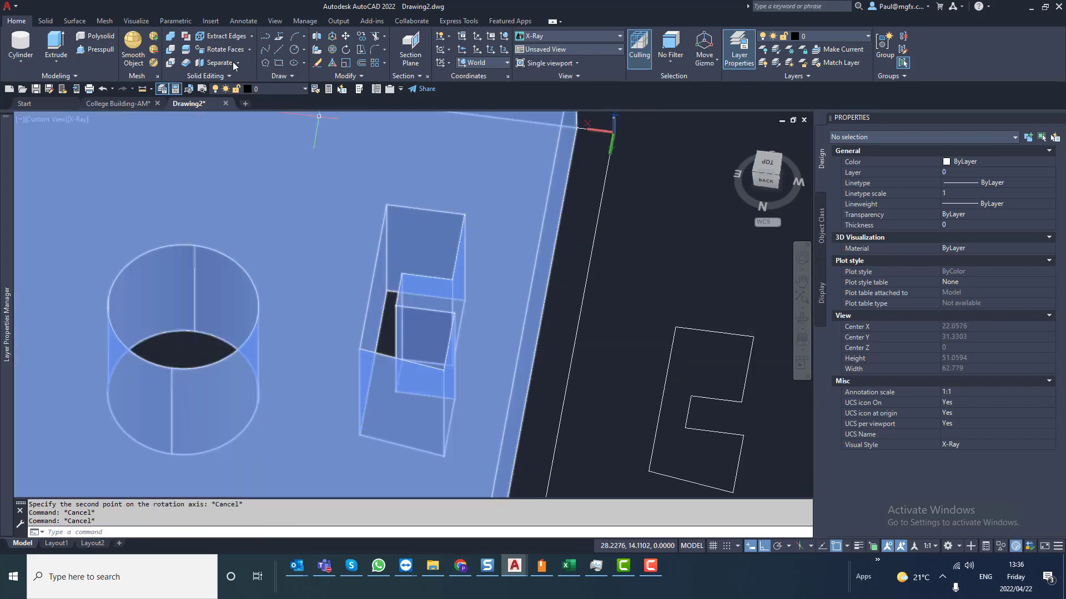
{"action": "left_click", "coordinate": [222, 50]}
{"action": "left_click", "coordinate": [421, 246]}
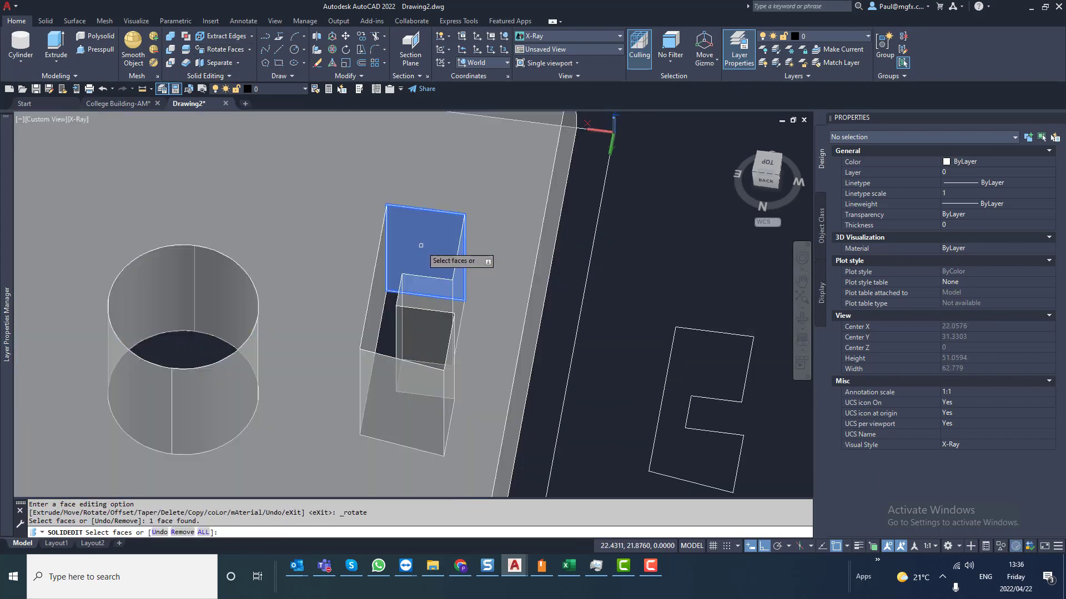
{"action": "key", "text": "Return"}
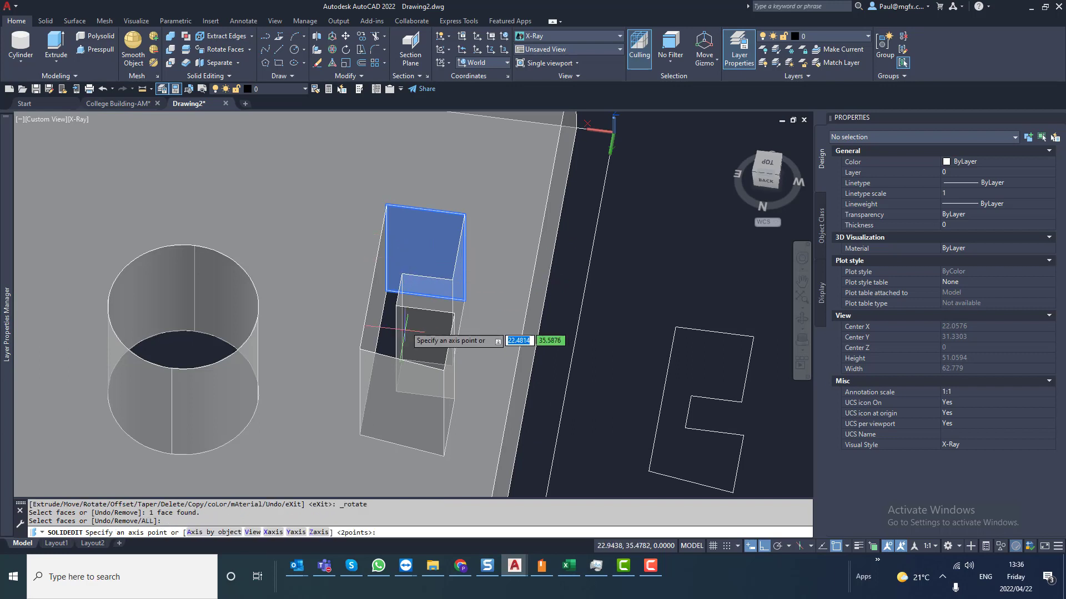
{"action": "middle_click_drag", "start_coordinate": [433, 298], "coordinate": [408, 311], "text": "shift"}
{"action": "scroll", "coordinate": [377, 305], "scroll_direction": "up", "scroll_amount": 3}
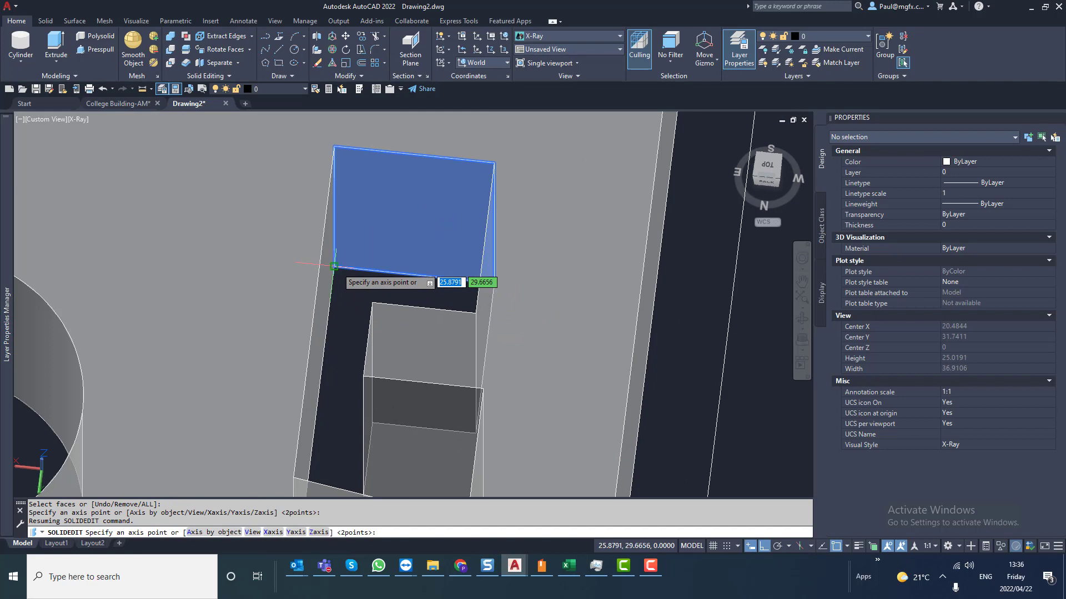
{"action": "left_click", "coordinate": [334, 266]}
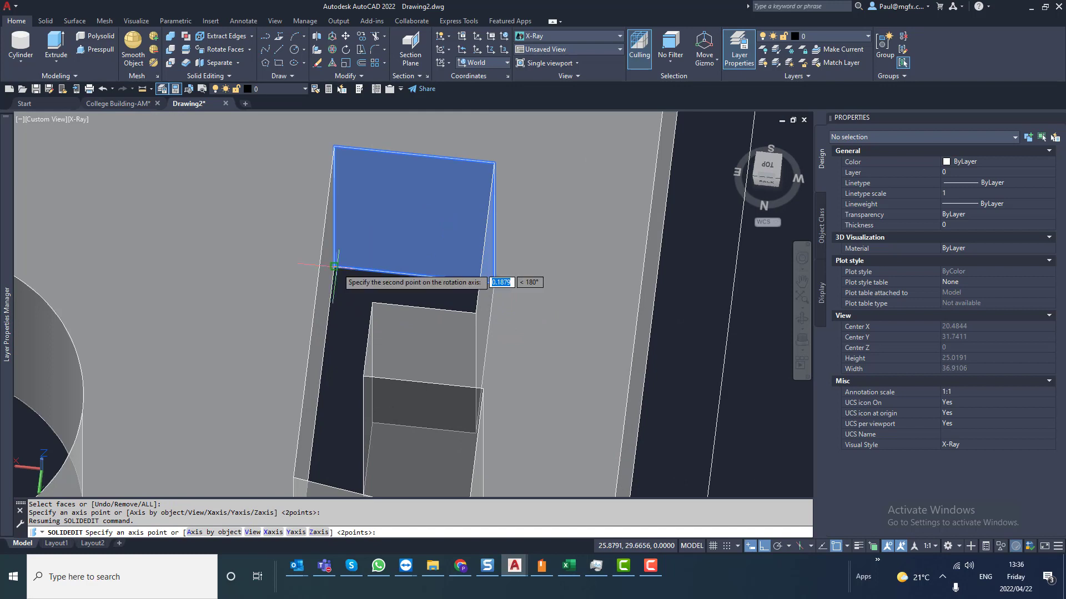
{"action": "left_click", "coordinate": [334, 145]}
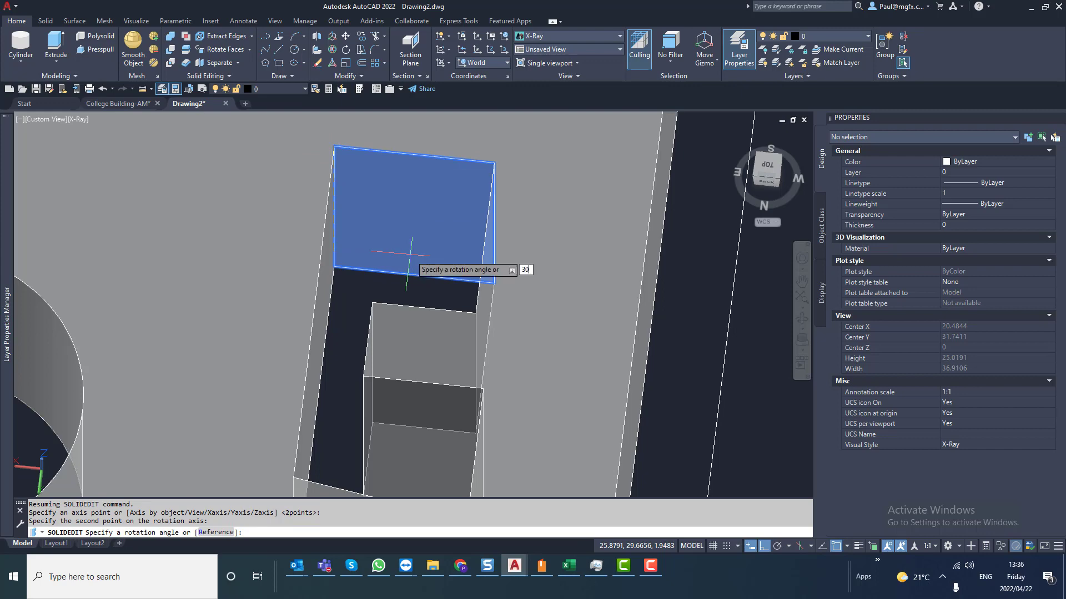
{"action": "type", "text": "30"}
{"action": "key", "text": "Return"}
{"action": "scroll", "coordinate": [513, 237], "scroll_direction": "down", "scroll_amount": 5}
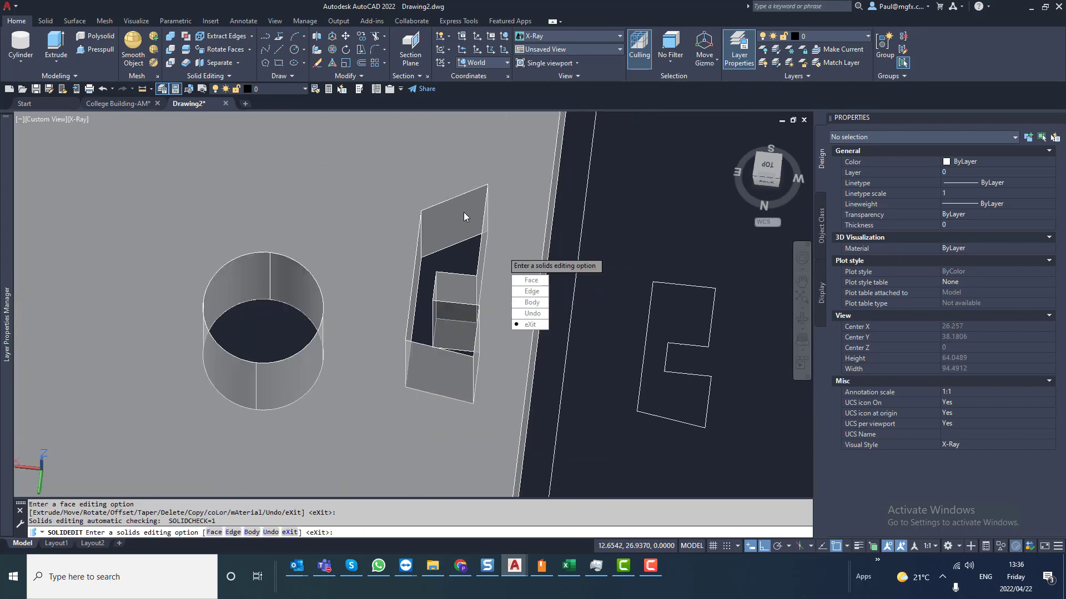
{"action": "key", "text": "Escape"}
{"action": "key", "text": "Escape"}
{"action": "key", "text": "Escape"}
Step: Rotate all the side faces of the C-shaped opening together by 10 degrees about the vertical edge at its northwest corner
{"action": "middle_click_drag", "start_coordinate": [470, 280], "coordinate": [440, 274], "text": "shift"}
{"action": "scroll", "coordinate": [474, 273], "scroll_direction": "up", "scroll_amount": 4}
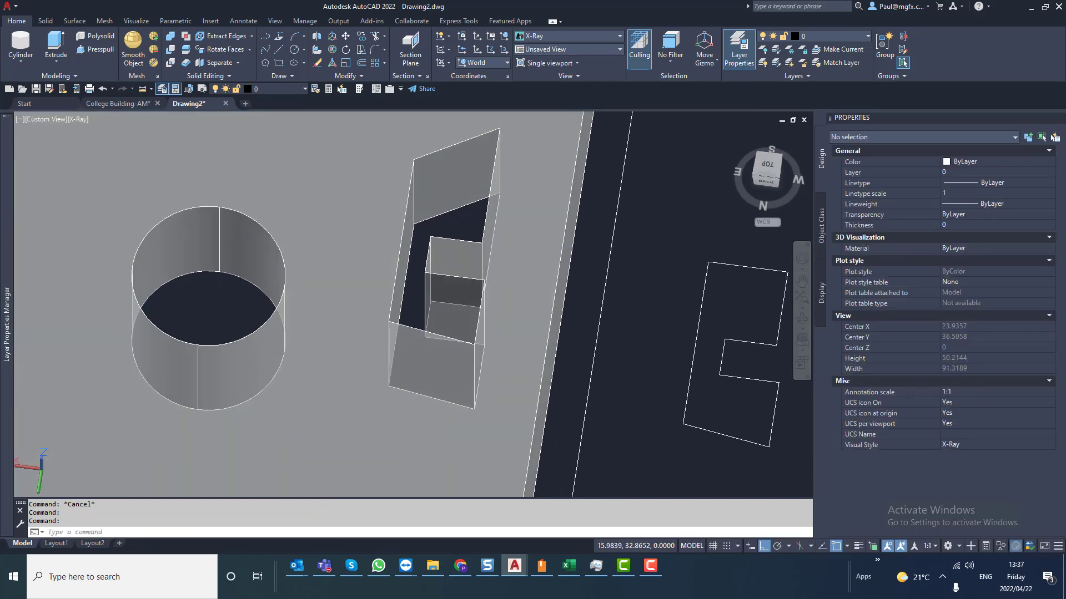
{"action": "left_click", "coordinate": [222, 53]}
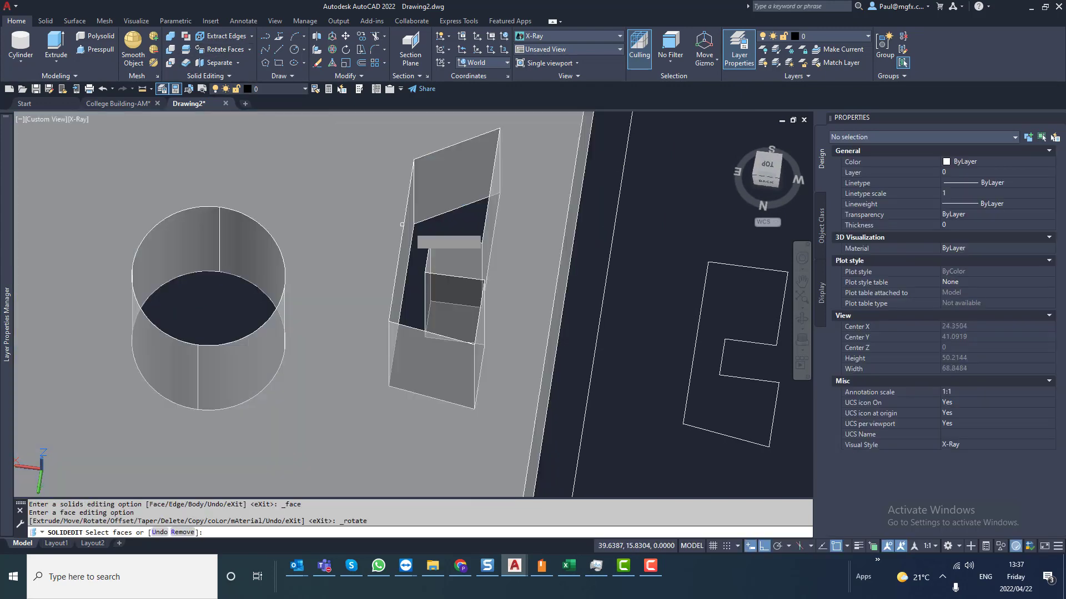
{"action": "scroll", "coordinate": [416, 242], "scroll_direction": "up", "scroll_amount": 3}
{"action": "left_click", "coordinate": [412, 253]}
{"action": "left_click", "coordinate": [453, 200]}
{"action": "scroll", "coordinate": [453, 201], "scroll_direction": "down", "scroll_amount": 3}
{"action": "middle_click_drag", "start_coordinate": [454, 266], "coordinate": [683, 333], "text": "shift"}
{"action": "middle_click_drag", "start_coordinate": [755, 399], "coordinate": [564, 330]}
{"action": "scroll", "coordinate": [563, 330], "scroll_direction": "up", "scroll_amount": 2}
{"action": "left_click", "coordinate": [539, 361]}
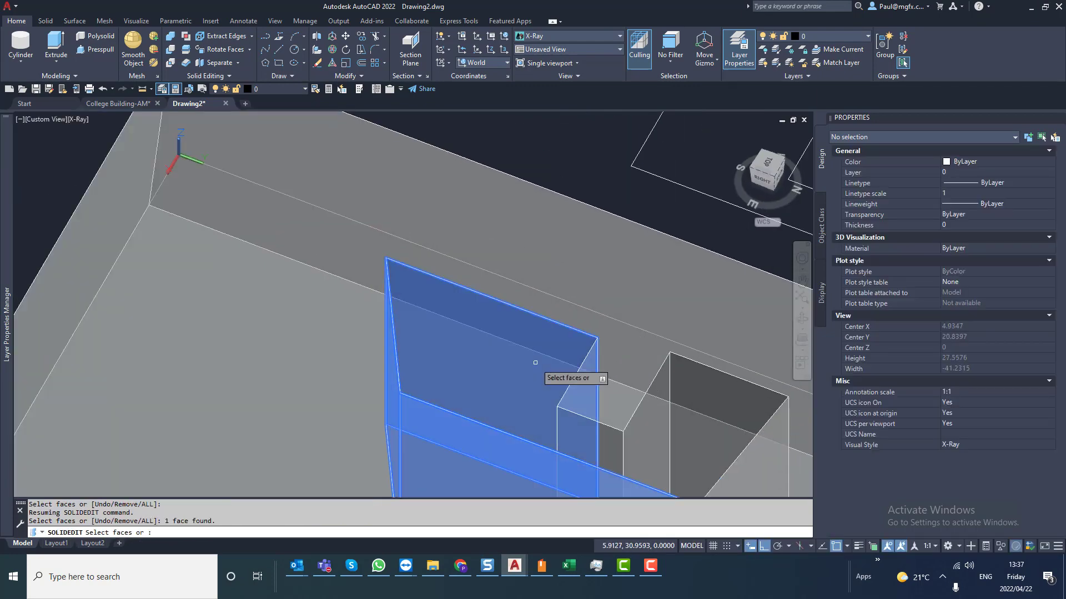
{"action": "scroll", "coordinate": [513, 333], "scroll_direction": "down", "scroll_amount": 2}
{"action": "middle_click_drag", "start_coordinate": [434, 333], "coordinate": [386, 417], "text": "shift"}
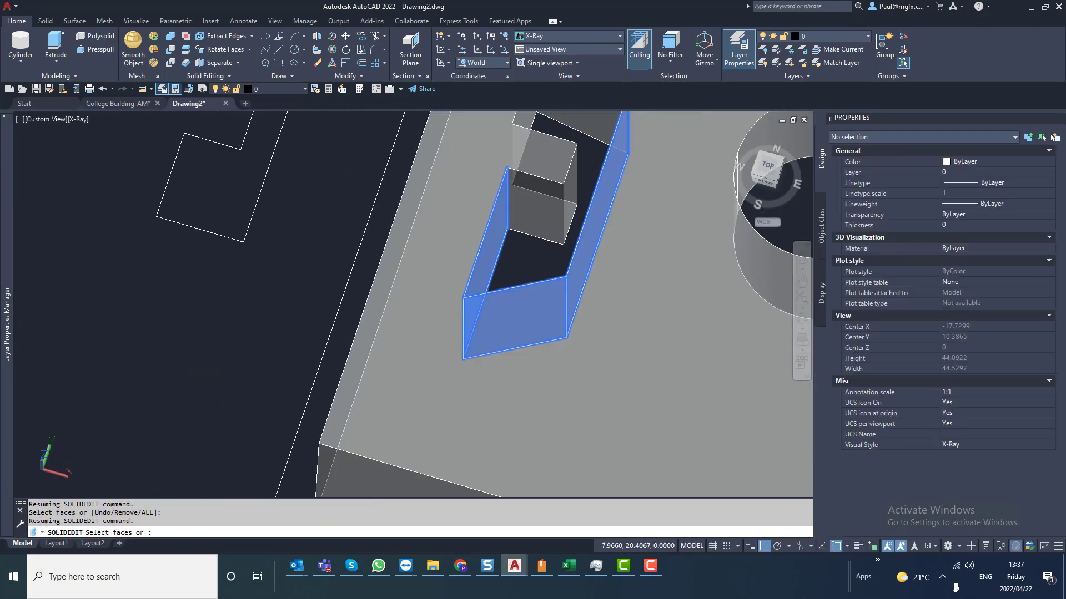
{"action": "middle_click_drag", "start_coordinate": [481, 262], "coordinate": [437, 331]}
{"action": "scroll", "coordinate": [436, 331], "scroll_direction": "up", "scroll_amount": 2}
{"action": "left_click", "coordinate": [530, 264]}
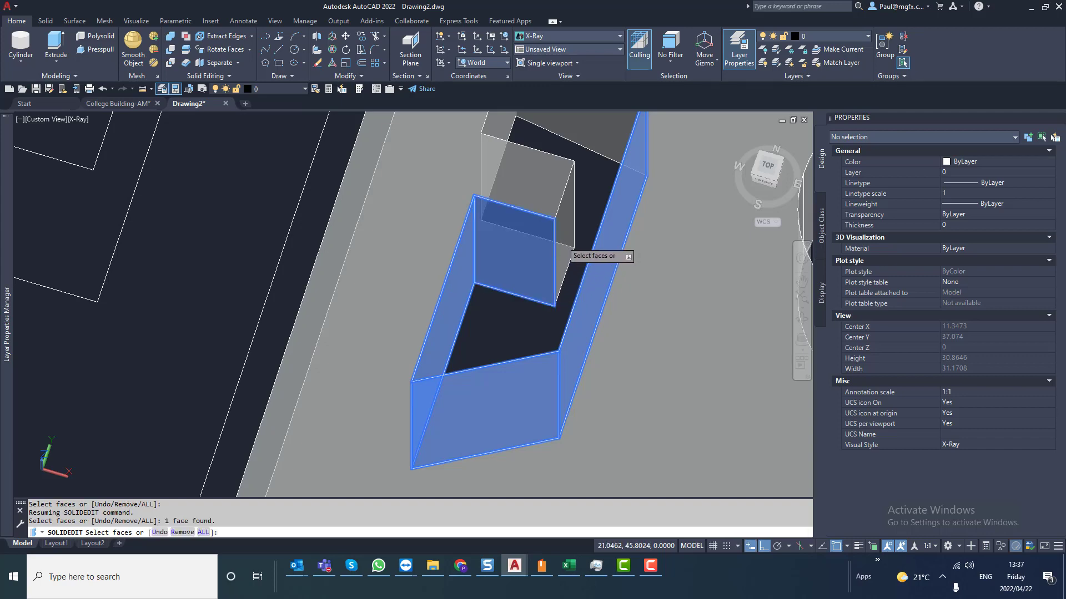
{"action": "left_click", "coordinate": [559, 244]}
{"action": "scroll", "coordinate": [566, 264], "scroll_direction": "down", "scroll_amount": 2}
{"action": "middle_click_drag", "start_coordinate": [566, 263], "coordinate": [420, 160], "text": "shift"}
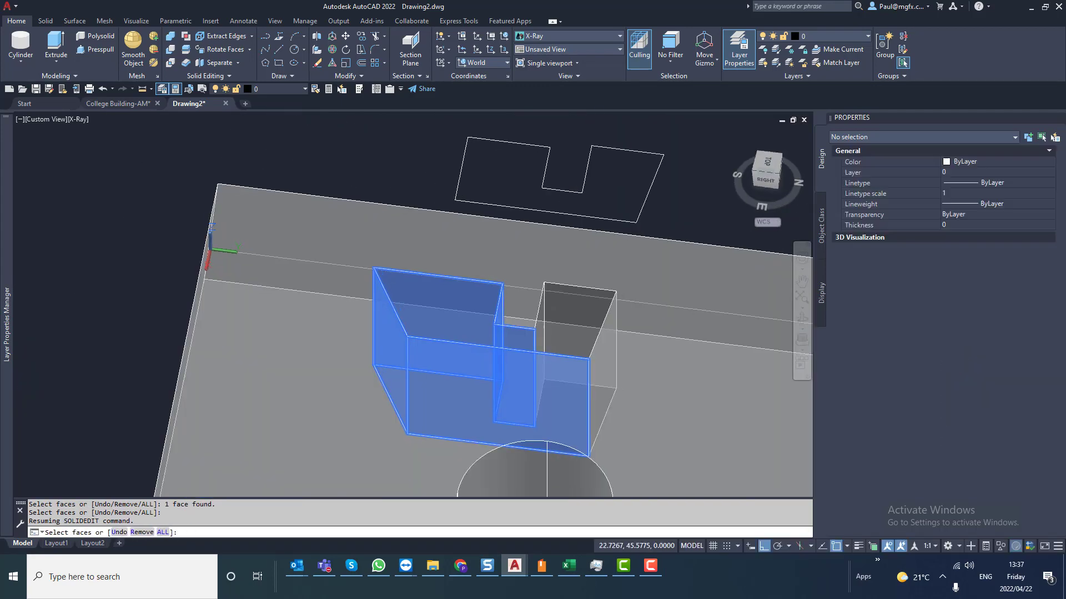
{"action": "middle_click_drag", "start_coordinate": [488, 347], "coordinate": [393, 434], "text": "shift"}
{"action": "scroll", "coordinate": [417, 403], "scroll_direction": "up", "scroll_amount": 2}
{"action": "left_click", "coordinate": [425, 391]}
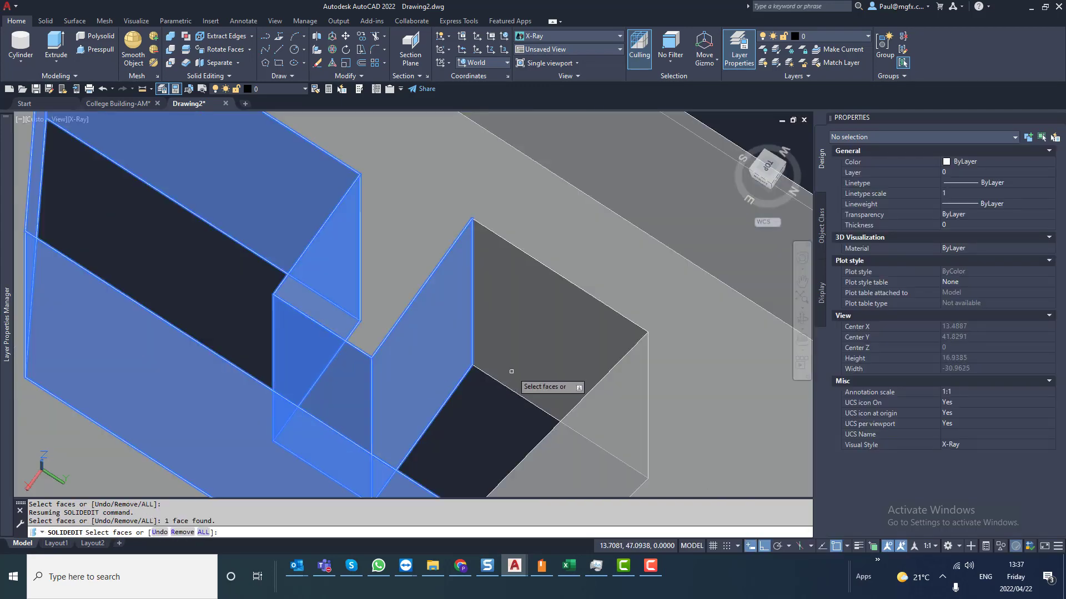
{"action": "scroll", "coordinate": [511, 371], "scroll_direction": "down", "scroll_amount": 4}
{"action": "middle_click_drag", "start_coordinate": [452, 375], "coordinate": [317, 468], "text": "shift"}
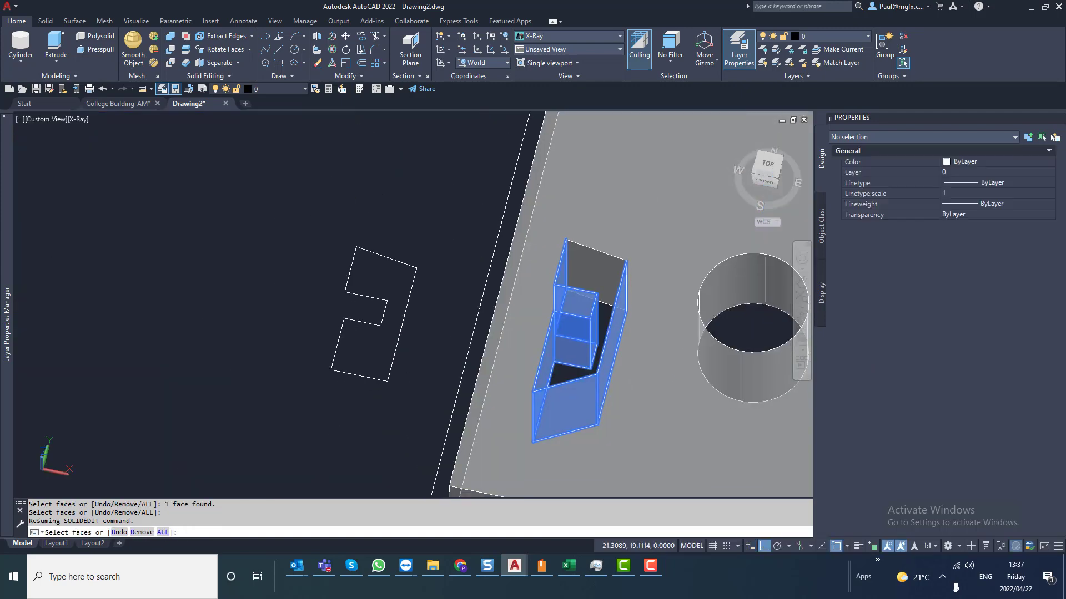
{"action": "scroll", "coordinate": [366, 322], "scroll_direction": "up", "scroll_amount": 2}
{"action": "left_click", "coordinate": [696, 243]}
{"action": "key", "text": "Return"}
{"action": "scroll", "coordinate": [600, 284], "scroll_direction": "down", "scroll_amount": 2}
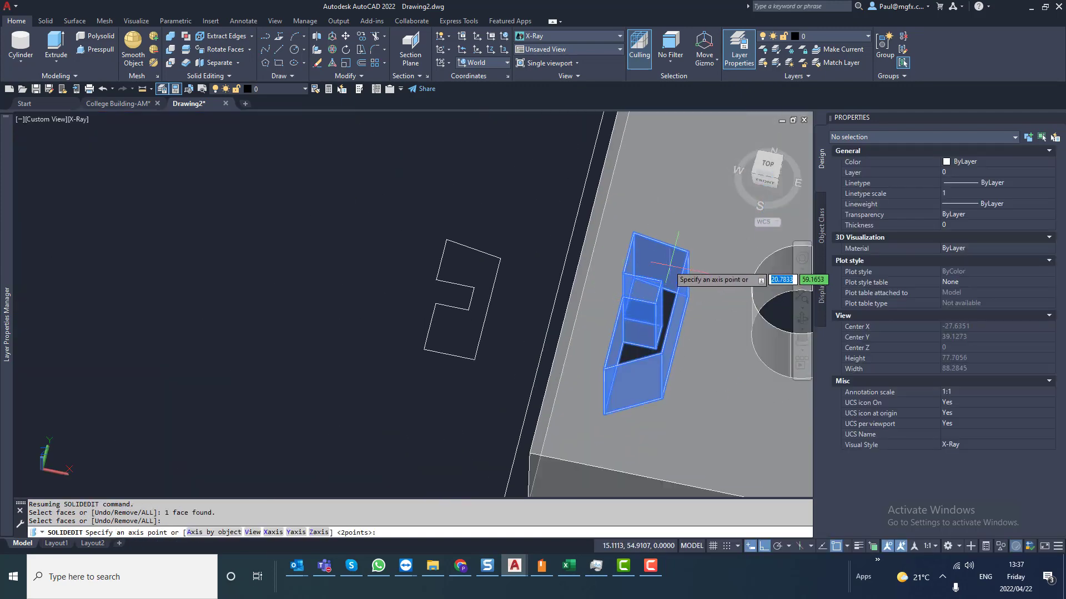
{"action": "middle_click_drag", "start_coordinate": [670, 266], "coordinate": [555, 311], "text": "shift"}
{"action": "scroll", "coordinate": [666, 332], "scroll_direction": "up", "scroll_amount": 4}
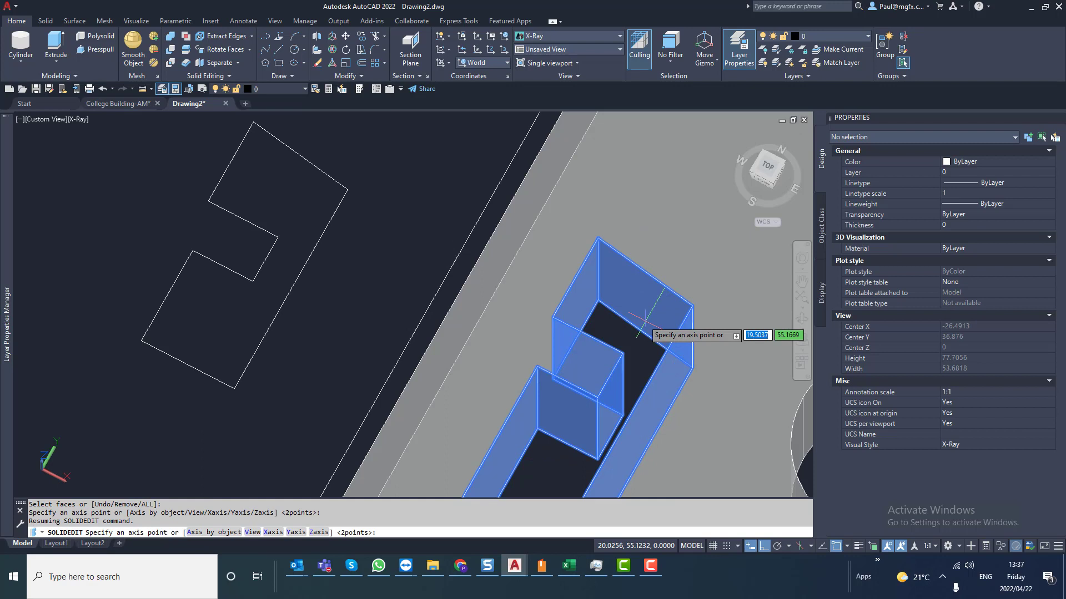
{"action": "left_click", "coordinate": [598, 301]}
{"action": "left_click", "coordinate": [598, 238]}
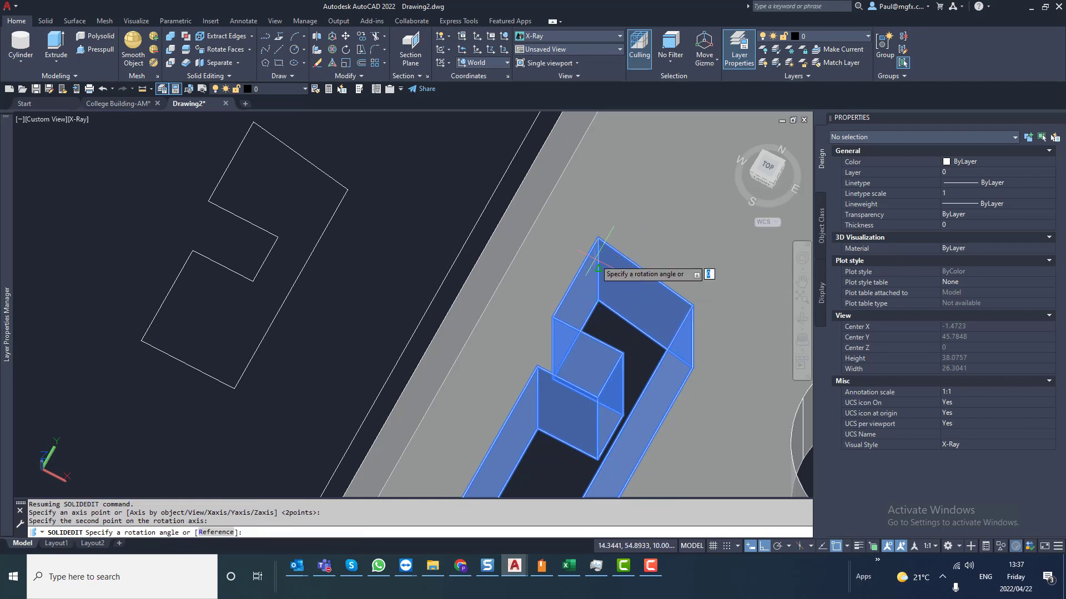
{"action": "type", "text": "10"}
{"action": "key", "text": "Return"}
{"action": "key", "text": "Return"}
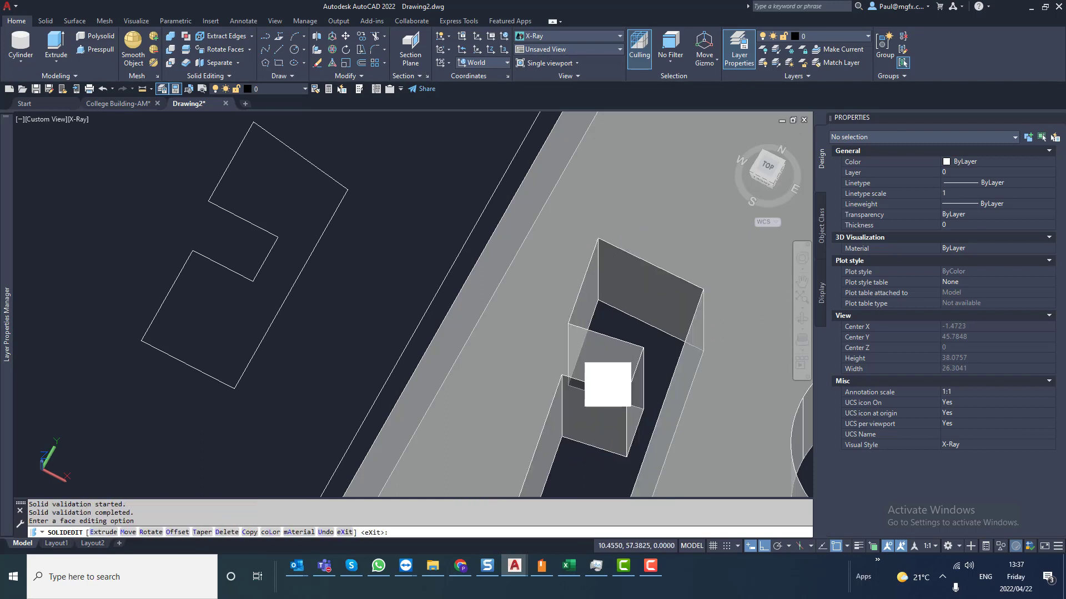
{"action": "scroll", "coordinate": [571, 261], "scroll_direction": "down", "scroll_amount": 2}
{"action": "scroll", "coordinate": [589, 282], "scroll_direction": "up", "scroll_amount": 2}
{"action": "key", "text": "Return"}
{"action": "scroll", "coordinate": [588, 283], "scroll_direction": "down", "scroll_amount": 4}
{"action": "key", "text": "Escape"}
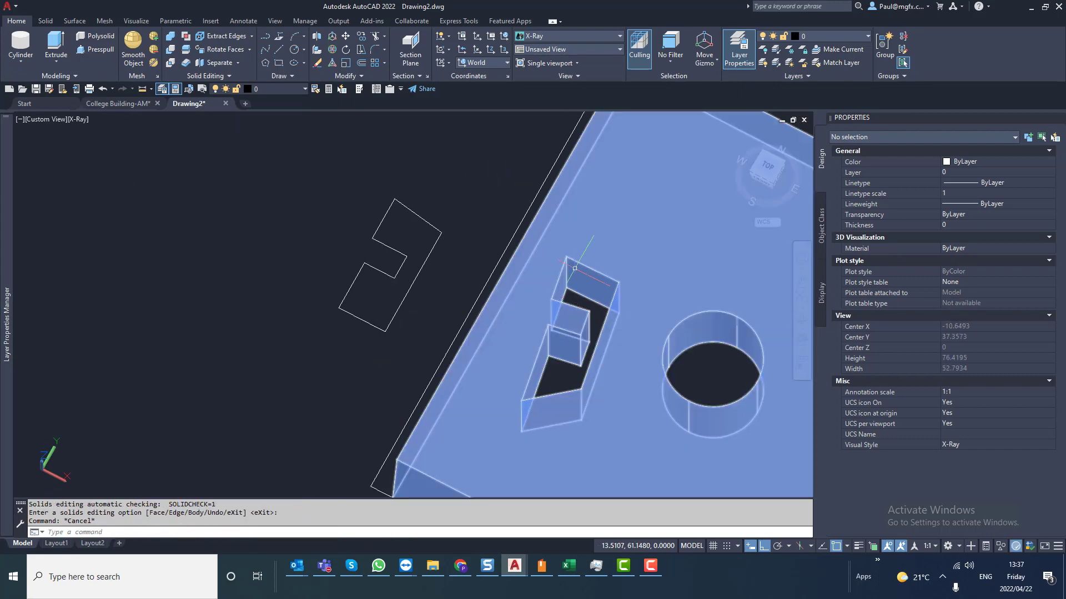
{"action": "middle_click_drag", "start_coordinate": [575, 305], "coordinate": [516, 416], "text": "shift"}
{"action": "scroll", "coordinate": [460, 392], "scroll_direction": "down", "scroll_amount": 3}
{"action": "scroll", "coordinate": [371, 326], "scroll_direction": "up", "scroll_amount": 2}
{"action": "middle_click_drag", "start_coordinate": [621, 375], "coordinate": [594, 383], "text": "shift"}
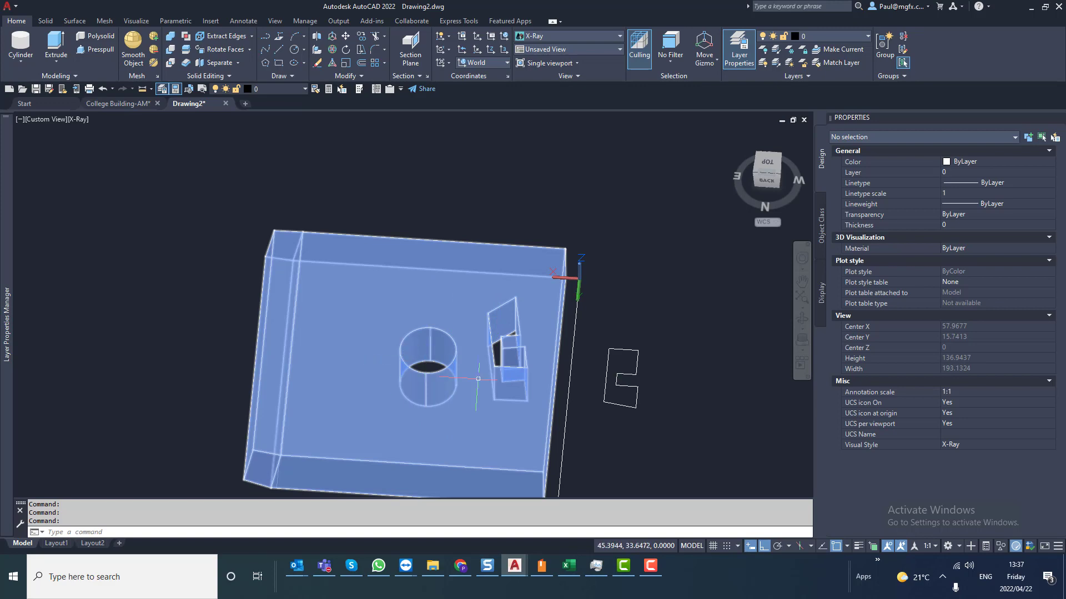
{"action": "middle_click_drag", "start_coordinate": [477, 378], "coordinate": [467, 343], "text": "shift"}
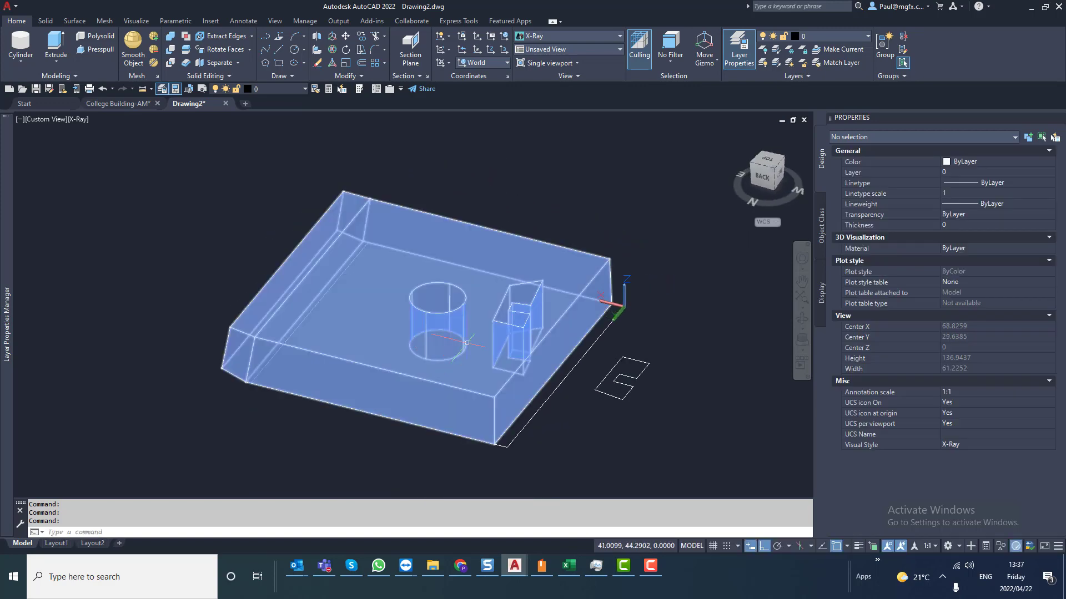
{"action": "middle_click_drag", "start_coordinate": [449, 290], "coordinate": [489, 316], "text": "shift"}
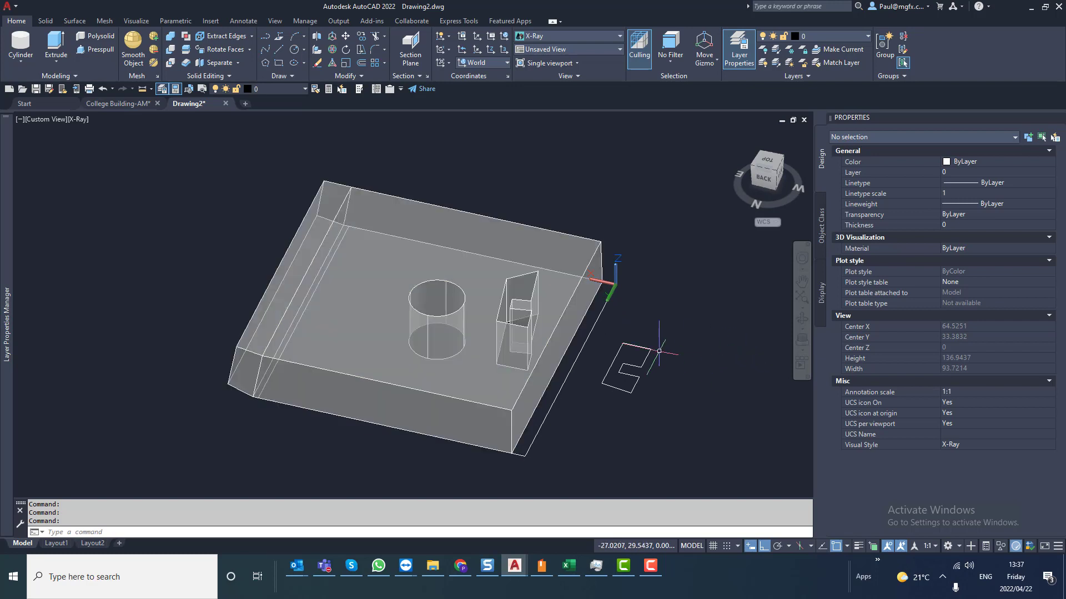